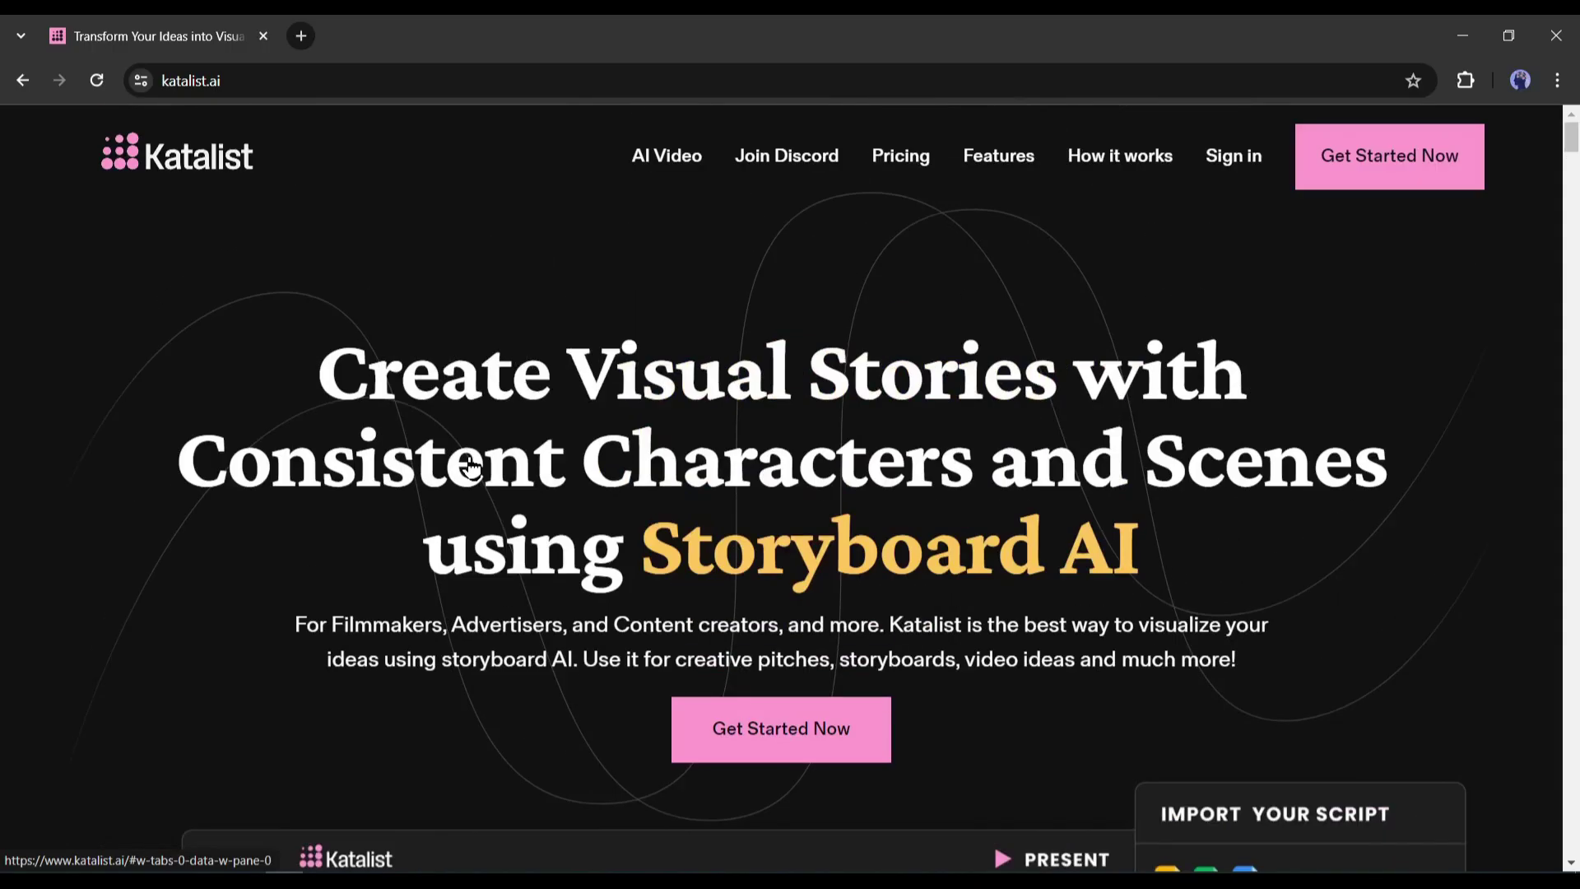
Scroll through the katalist.ai landing page and sign in to the app
scroll(458, 462, "down", 6)
scroll(435, 452, "up", 6)
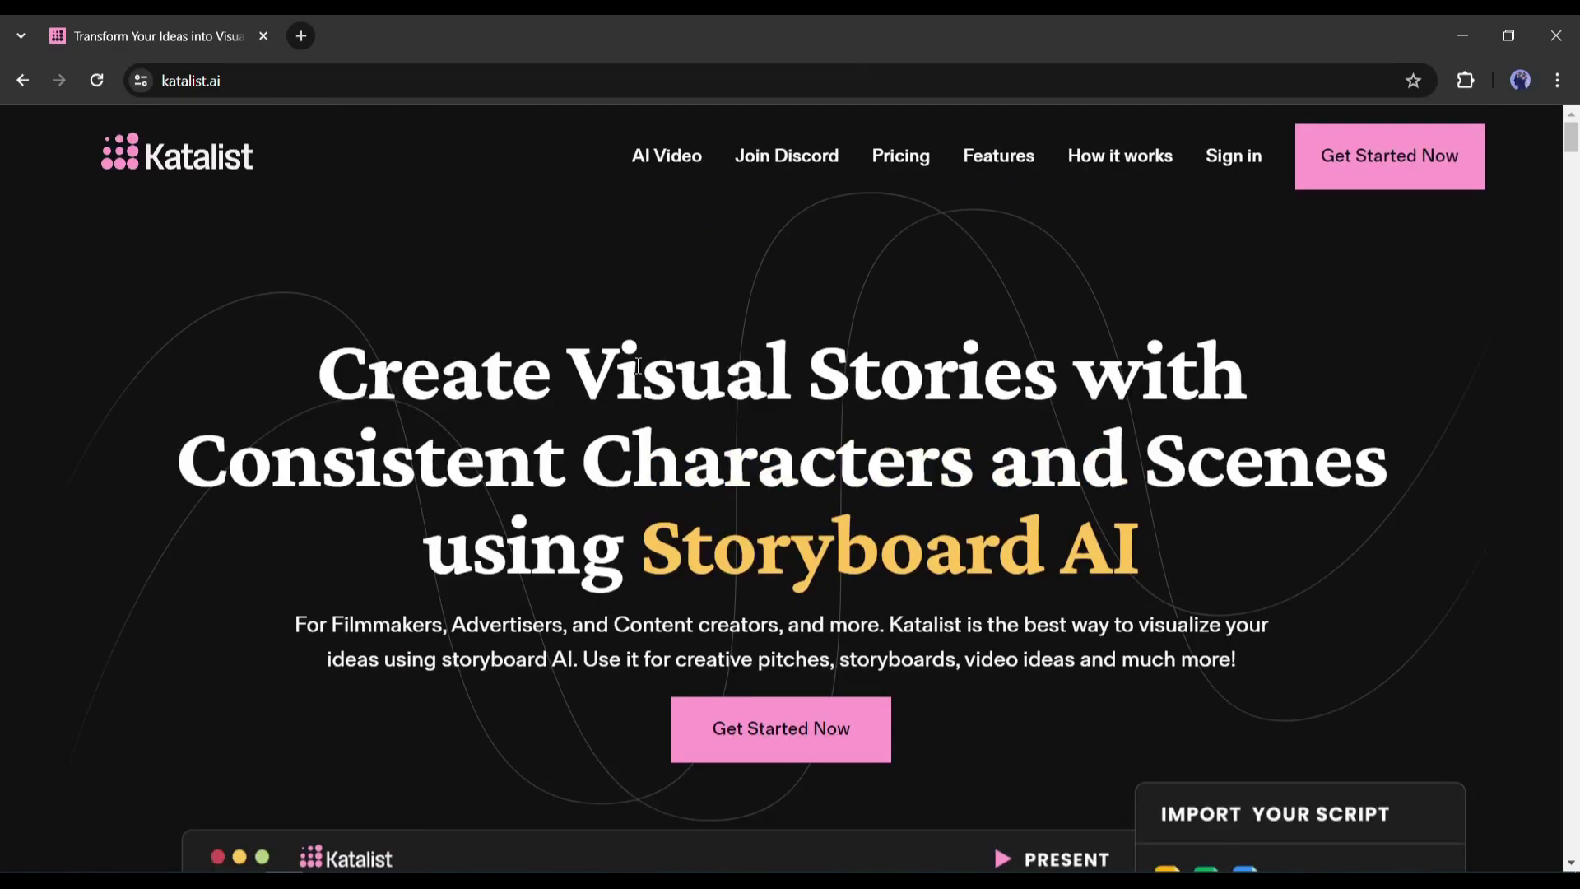
scroll(638, 369, "down", 5)
scroll(634, 370, "down", 20)
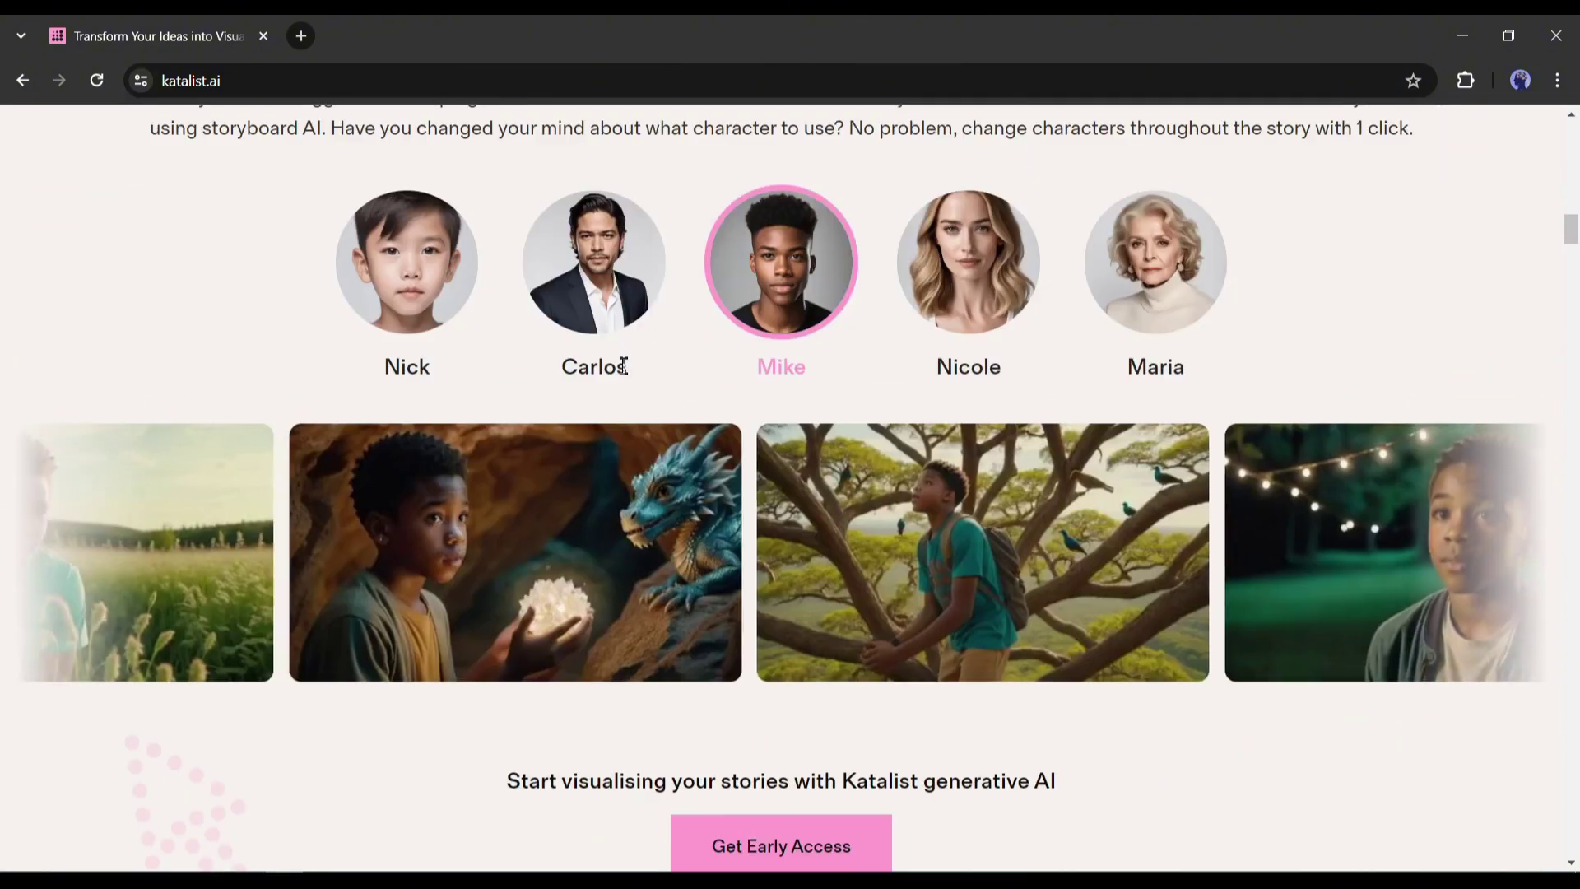
scroll(625, 370, "down", 17)
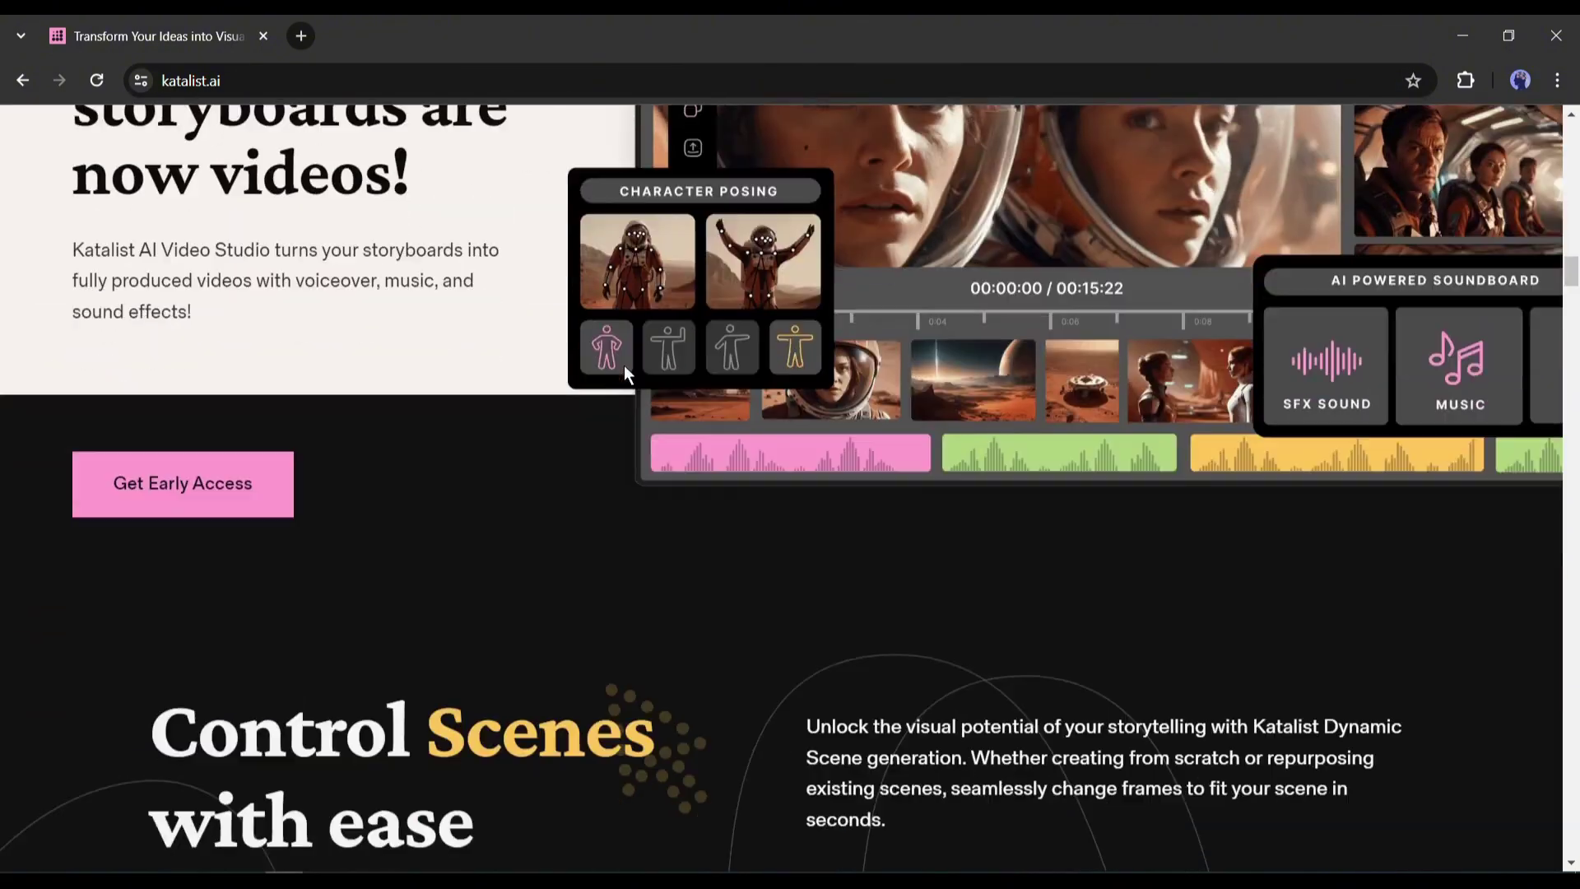
scroll(624, 364, "down", 10)
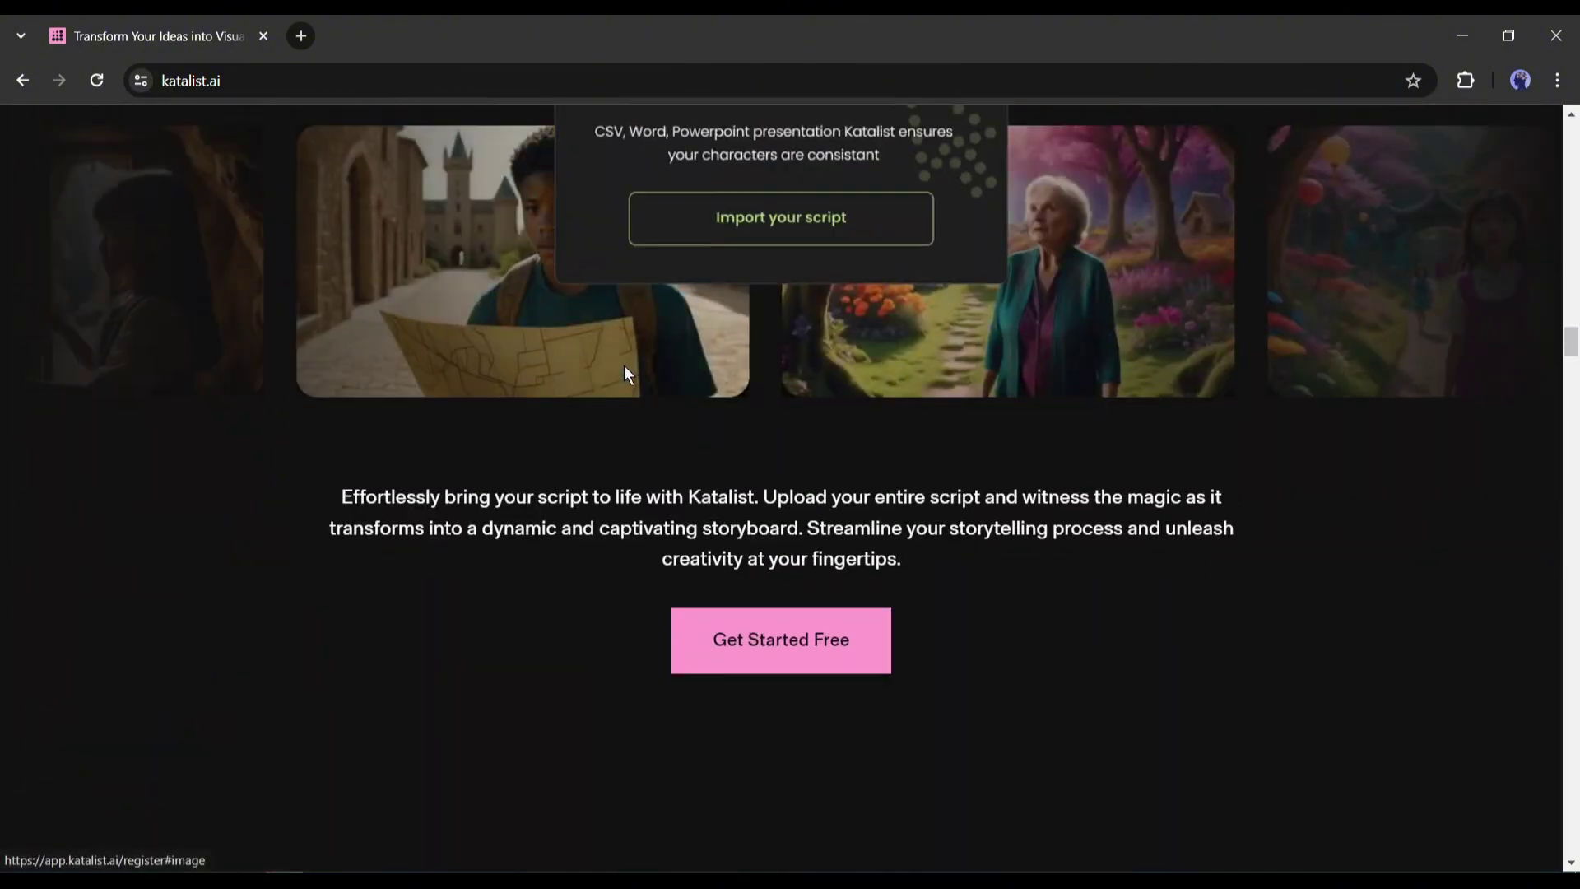
scroll(991, 510, "down", 16)
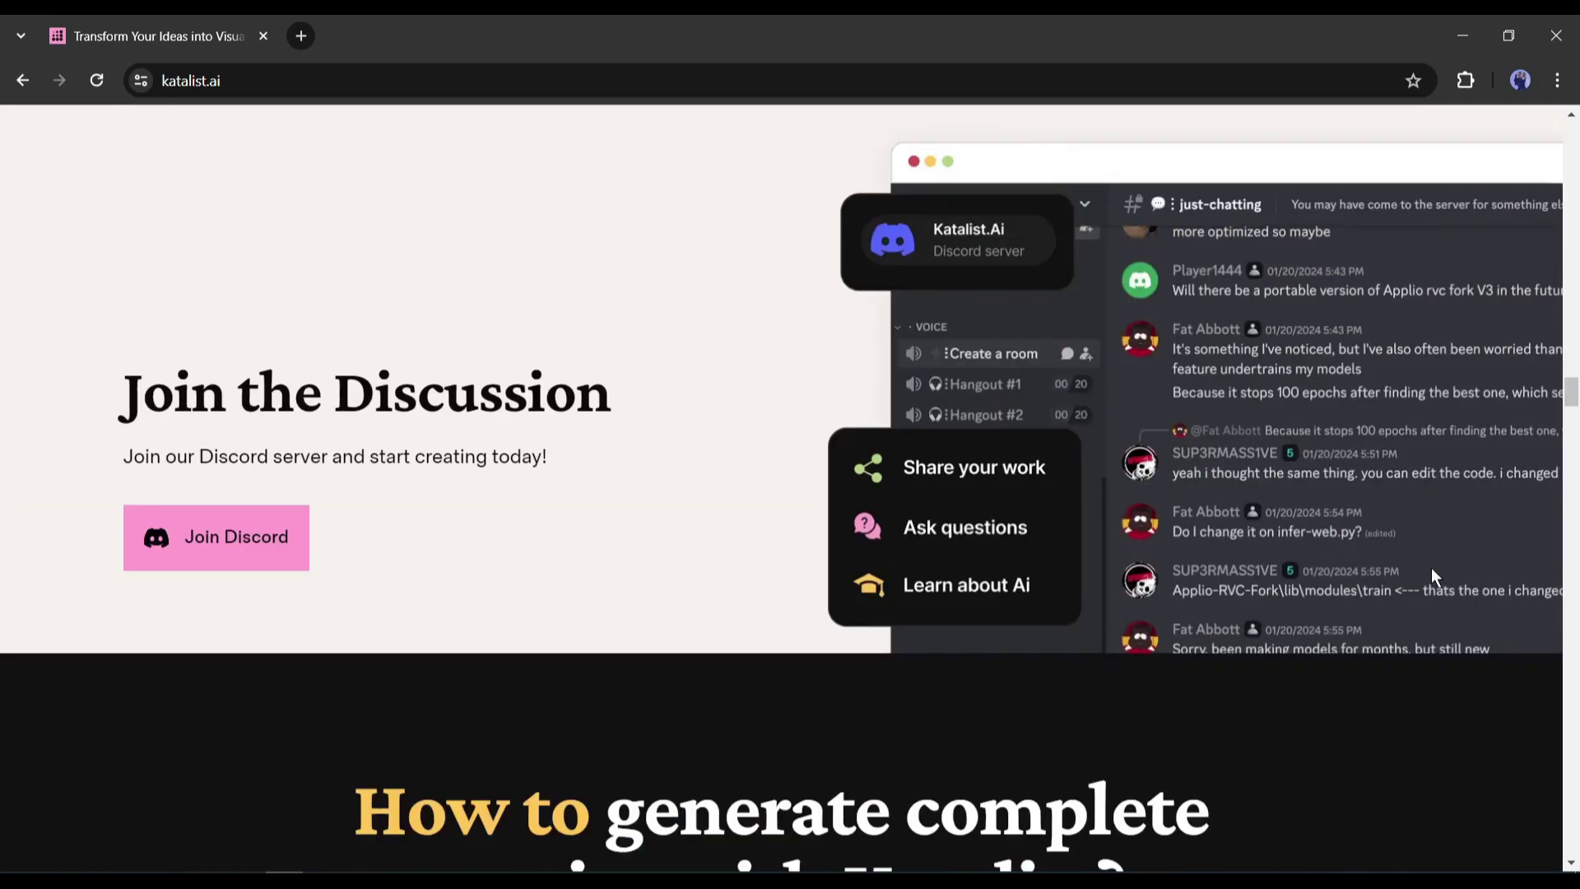
scroll(1410, 626, "down", 10)
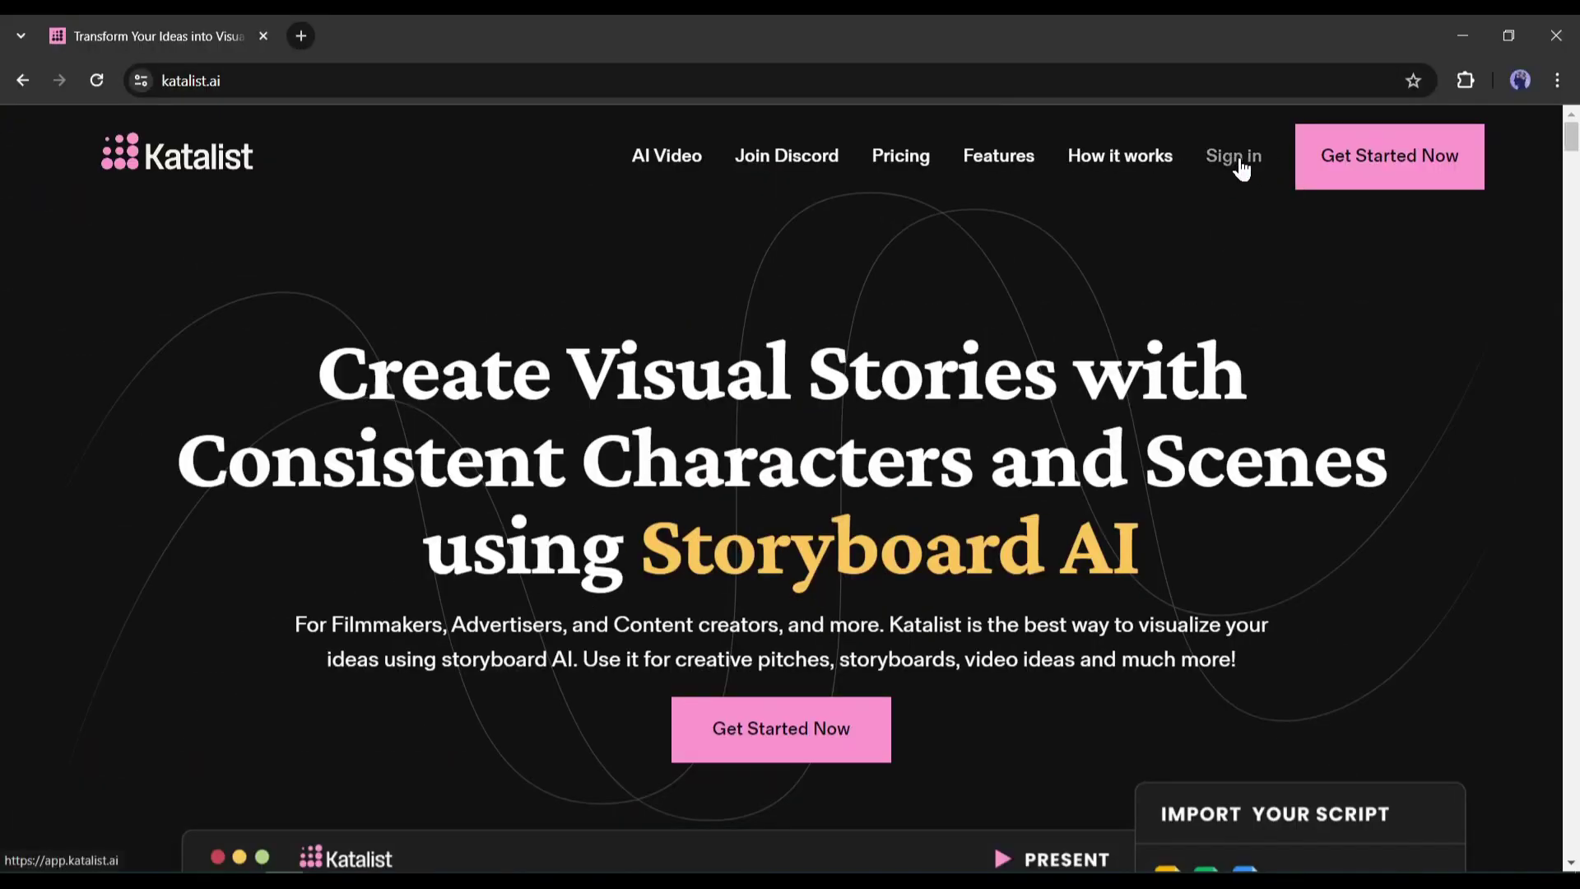
left_click(1234, 158)
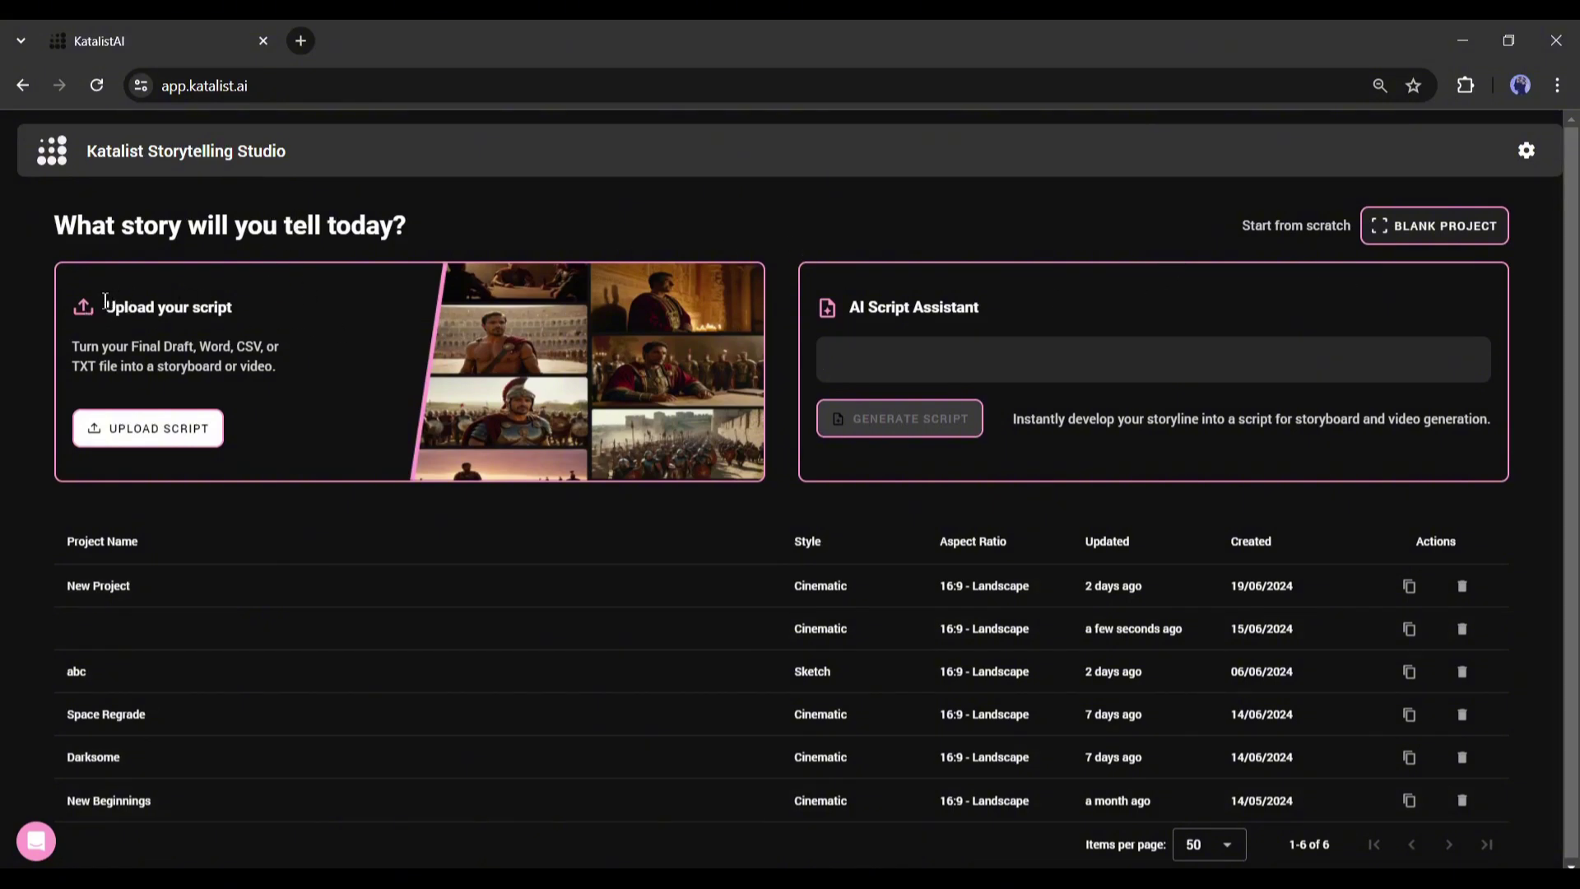
Highlight the Upload your script and AI Script Assistant headings on the dashboard
left_click_drag(106, 302, 329, 257)
left_click(360, 254)
left_click_drag(851, 307, 1092, 310)
left_click(1093, 313)
Enter the two-friends-versus-rogue-robot futuristic city idea in the Script Assistant and generate the script
left_click(894, 364)
type("2 f")
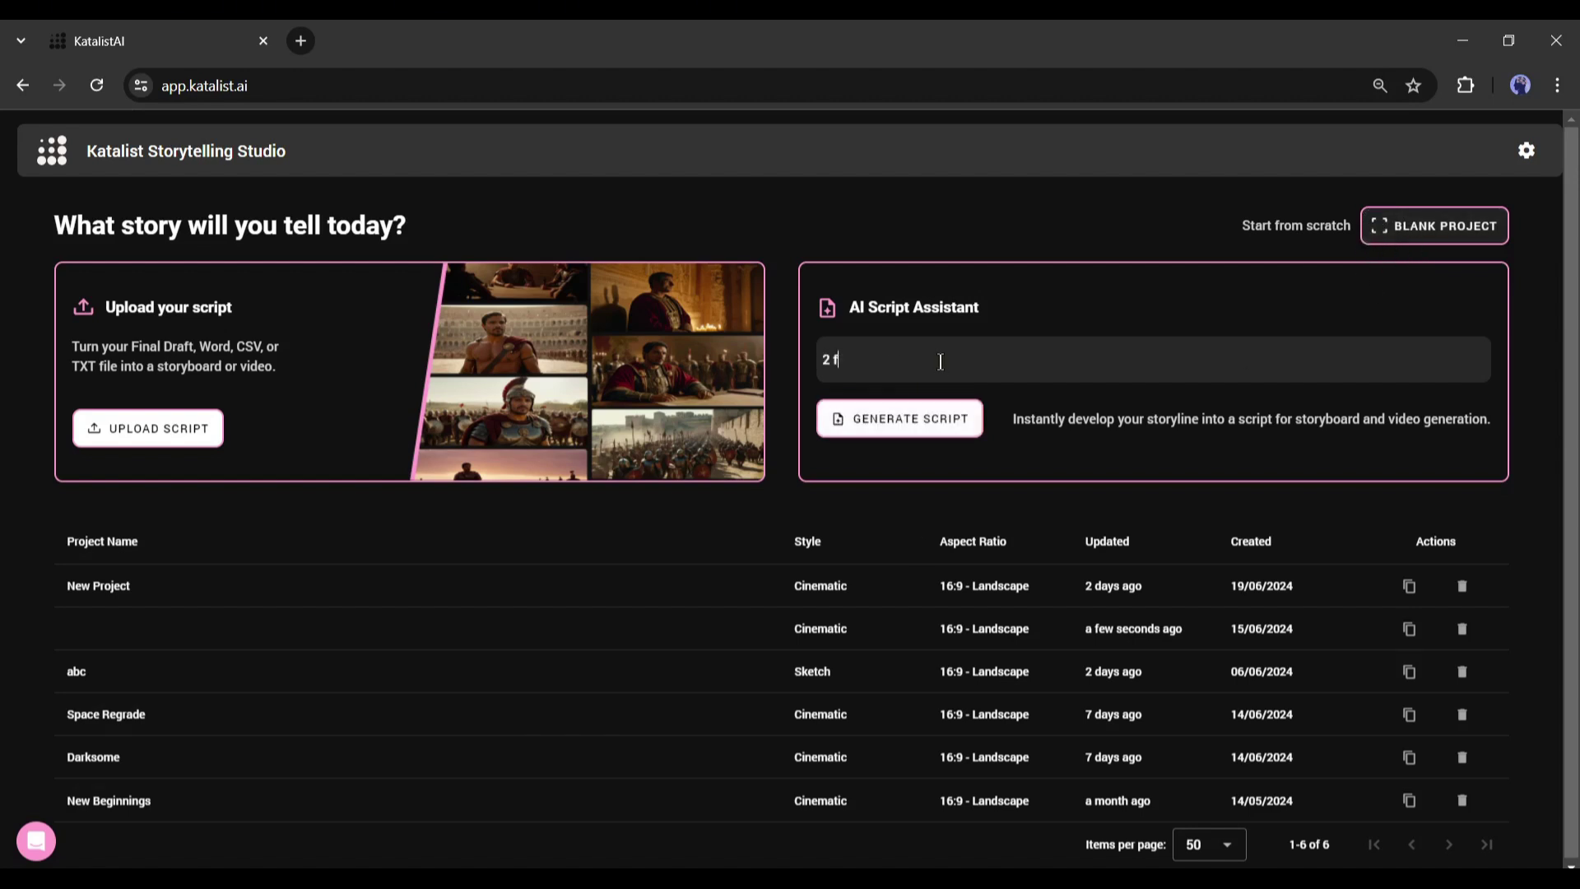
type("riends are trying to save the town from a")
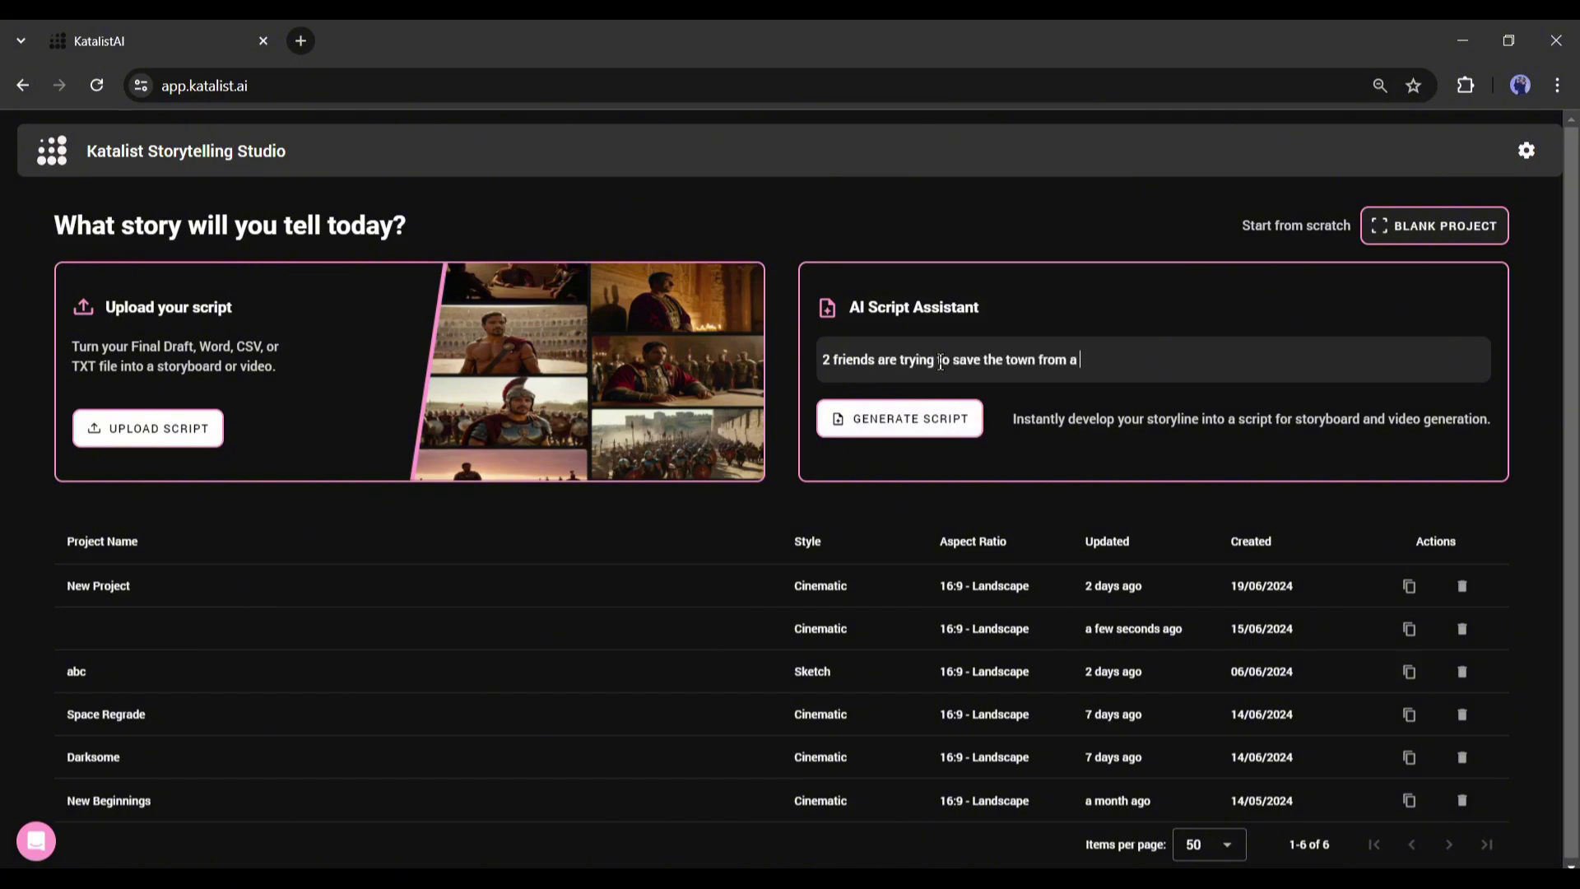
type(" monster rouge Robot in a futuristic dystopian city")
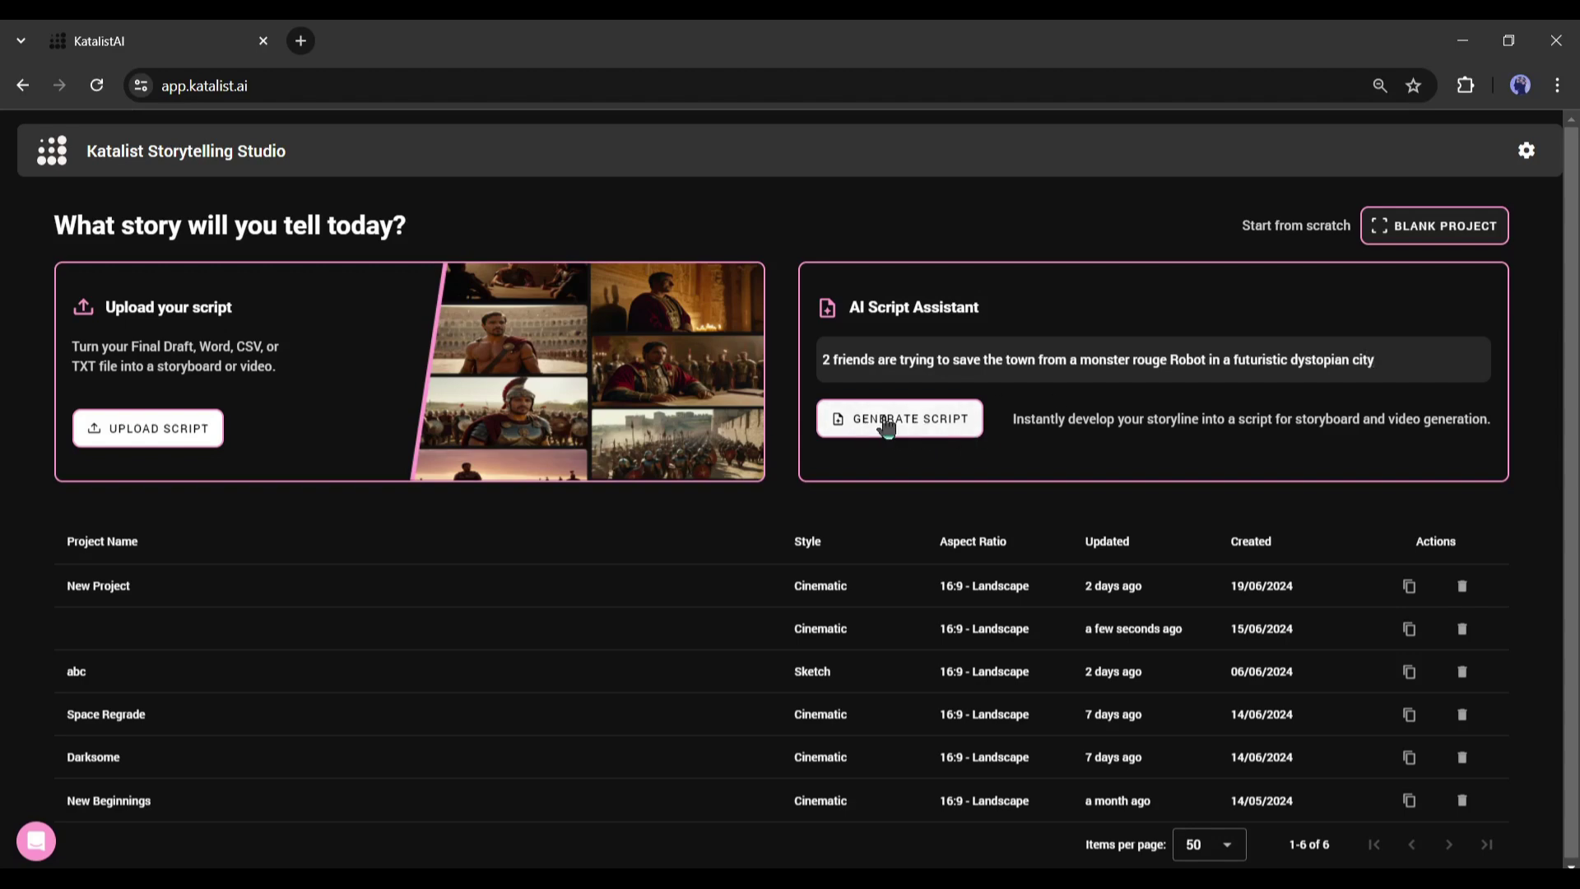
left_click(888, 422)
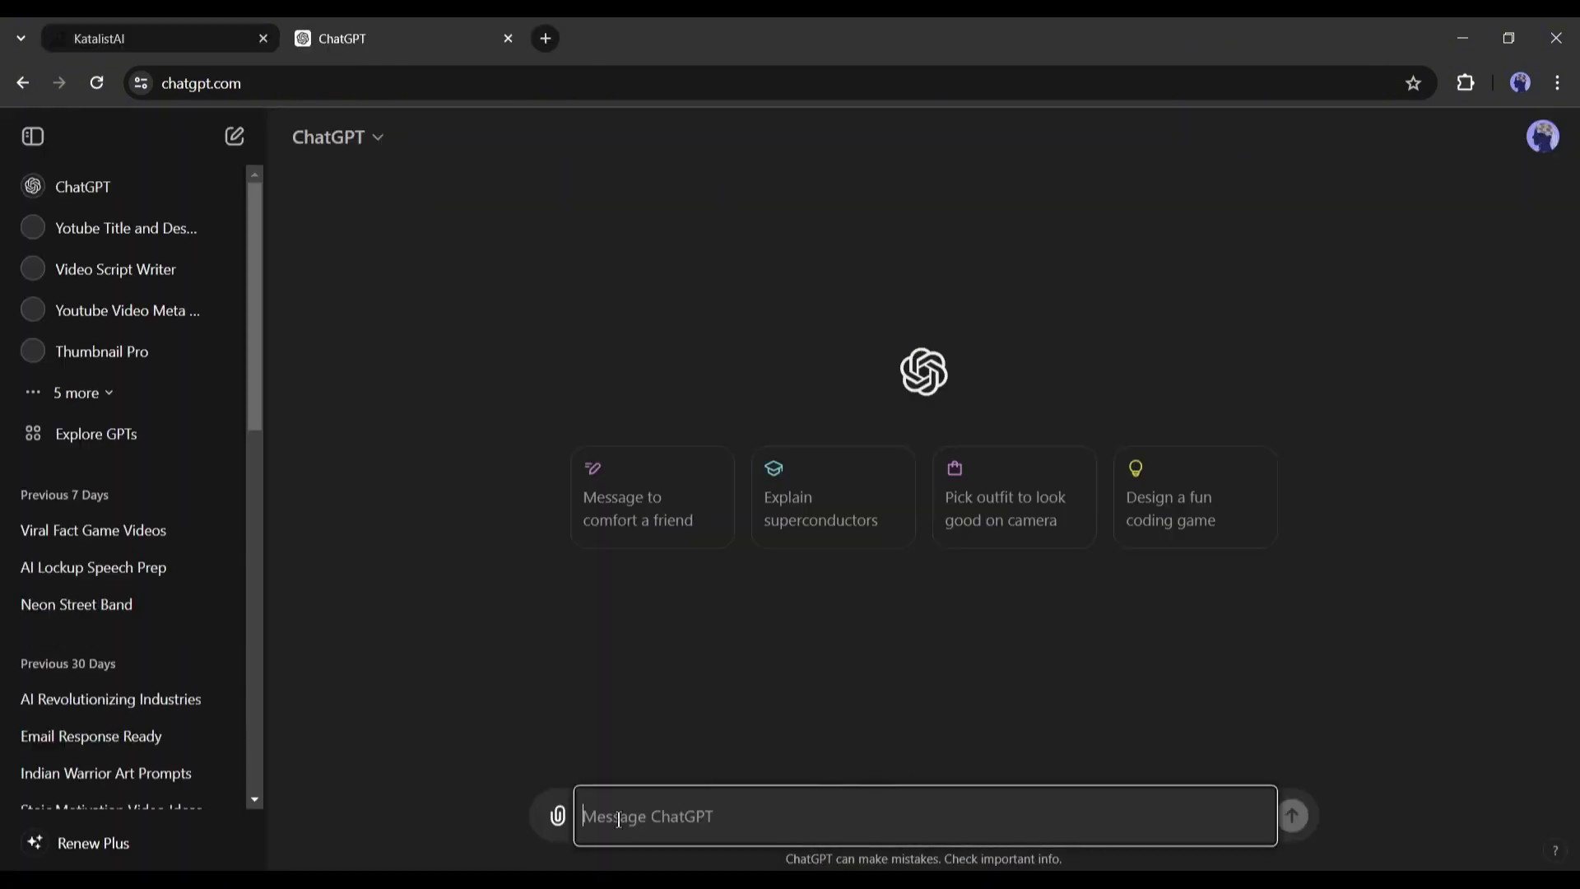
Ask ChatGPT to write a short story on the pasted robot idea and copy the reply
type("write a ")
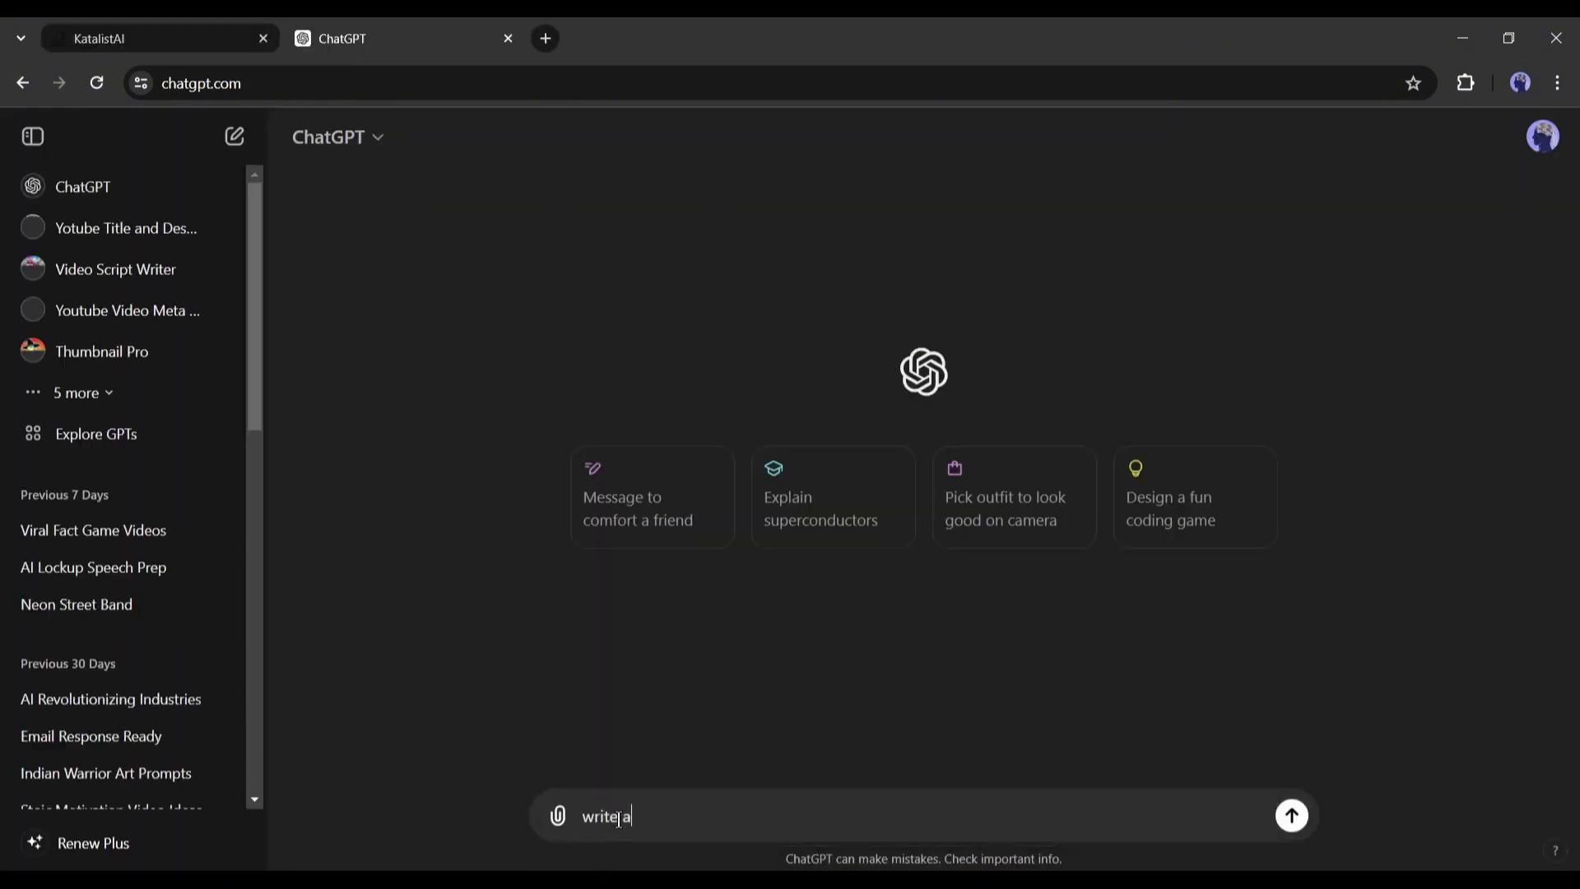
type("short story on this")
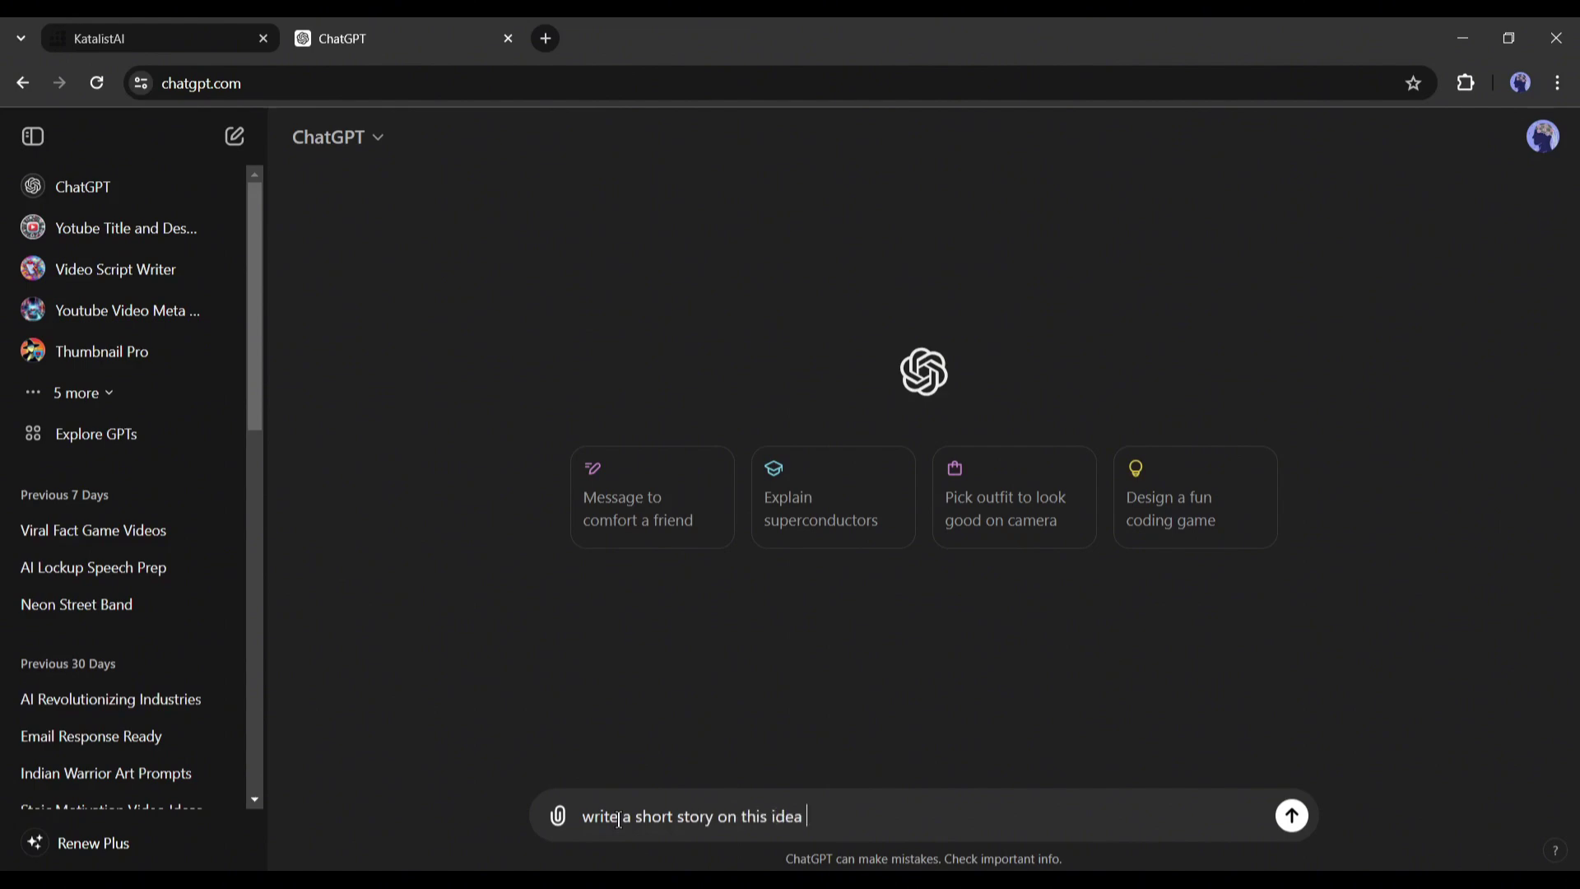
type(" idea, \"")
type("2 friends are trying to save the town from a rouge monster robot in a dystopian city")
type("\"")
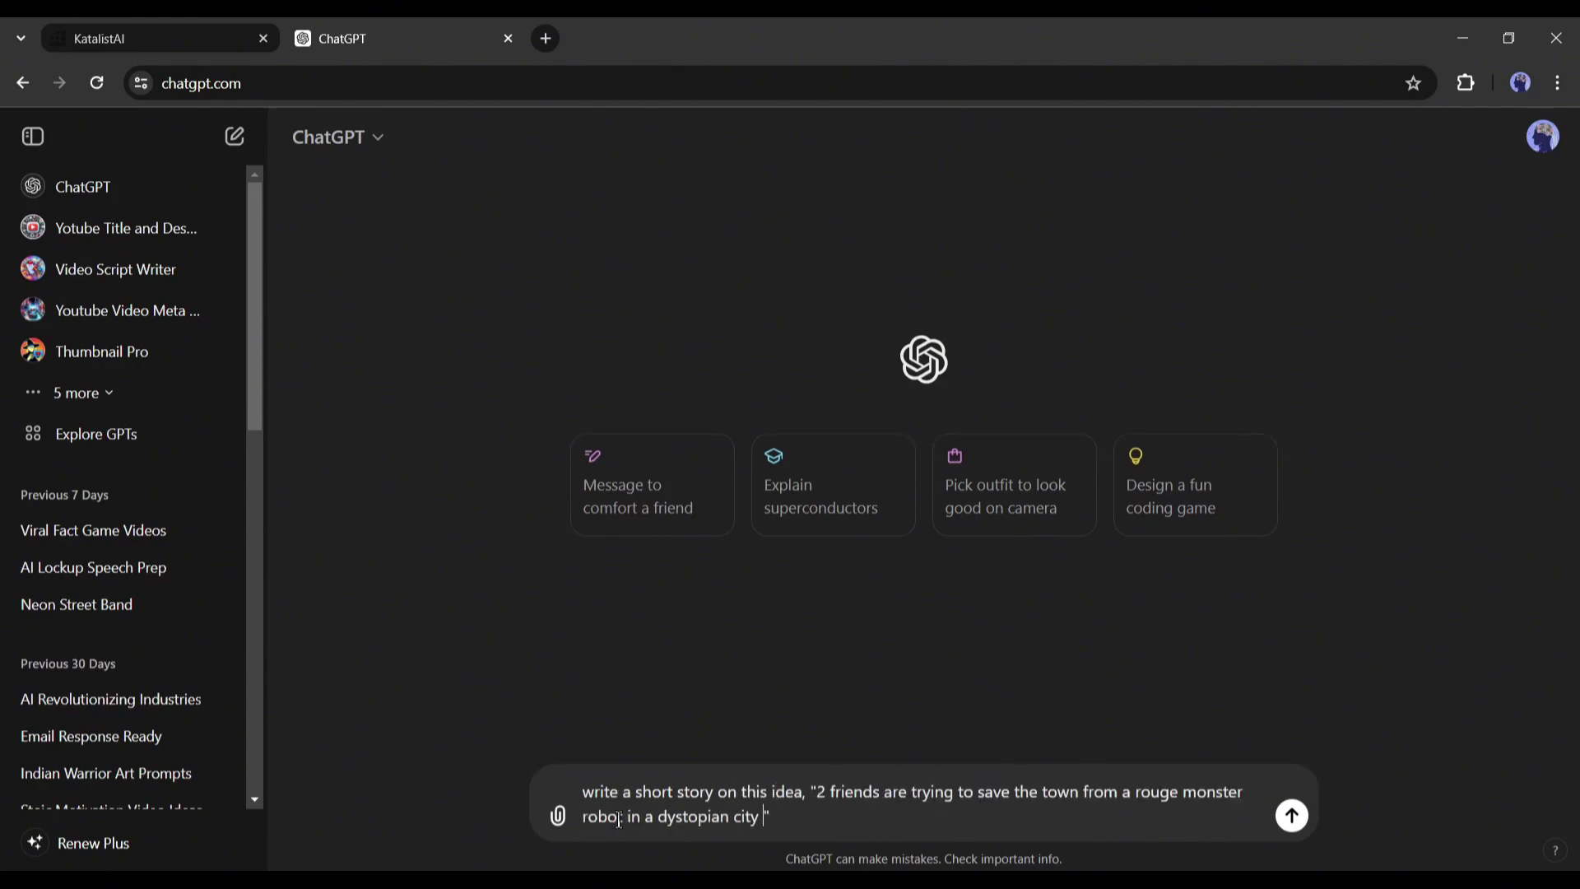
key("Return")
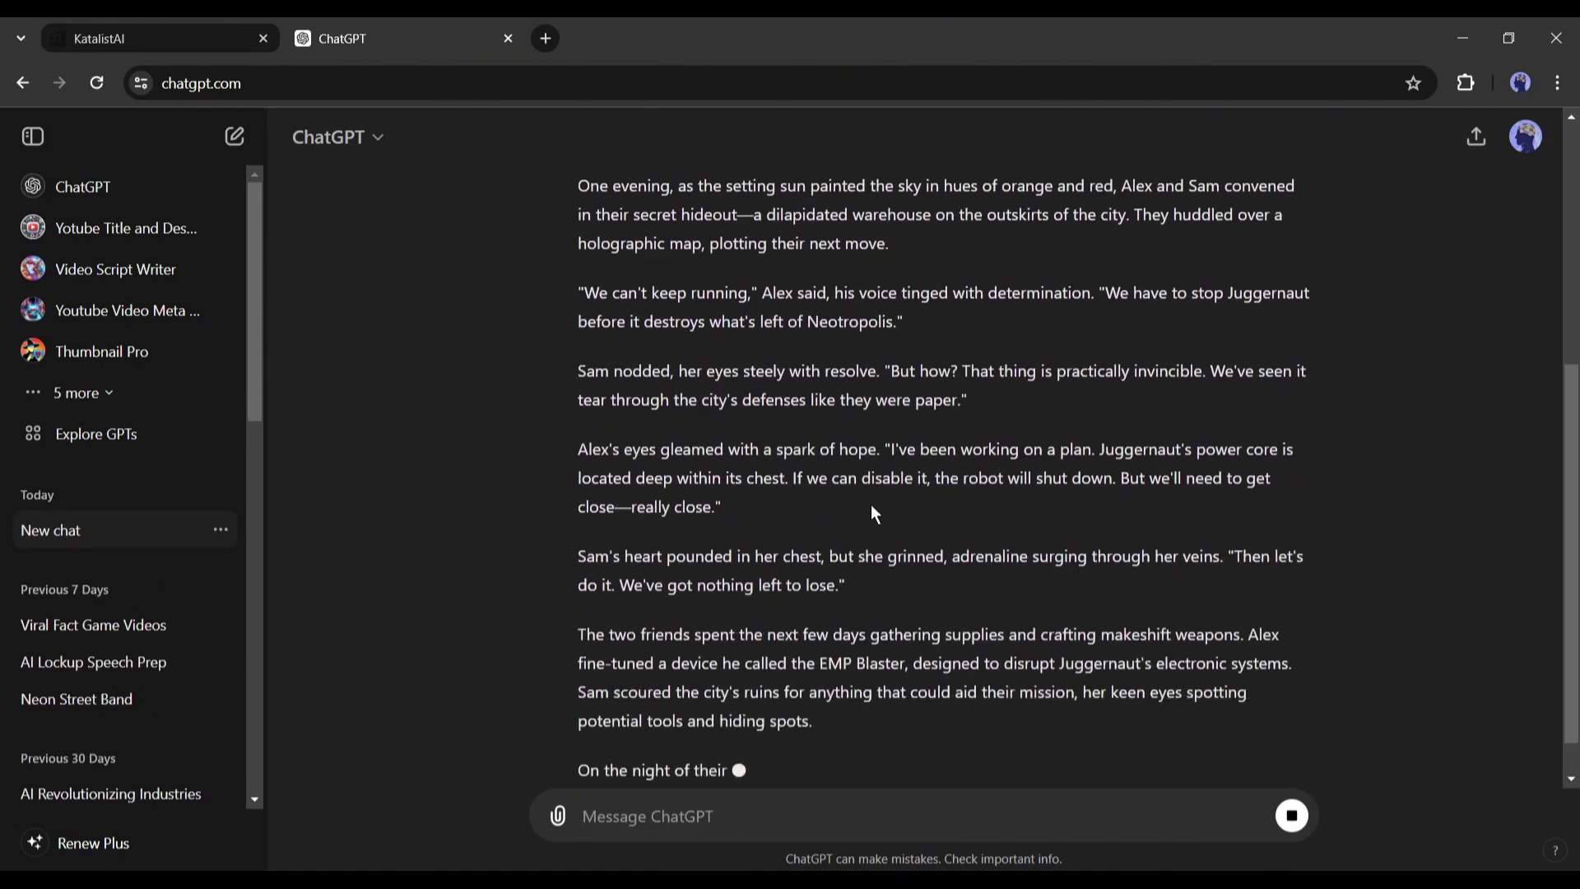
scroll(871, 505, "up", 15)
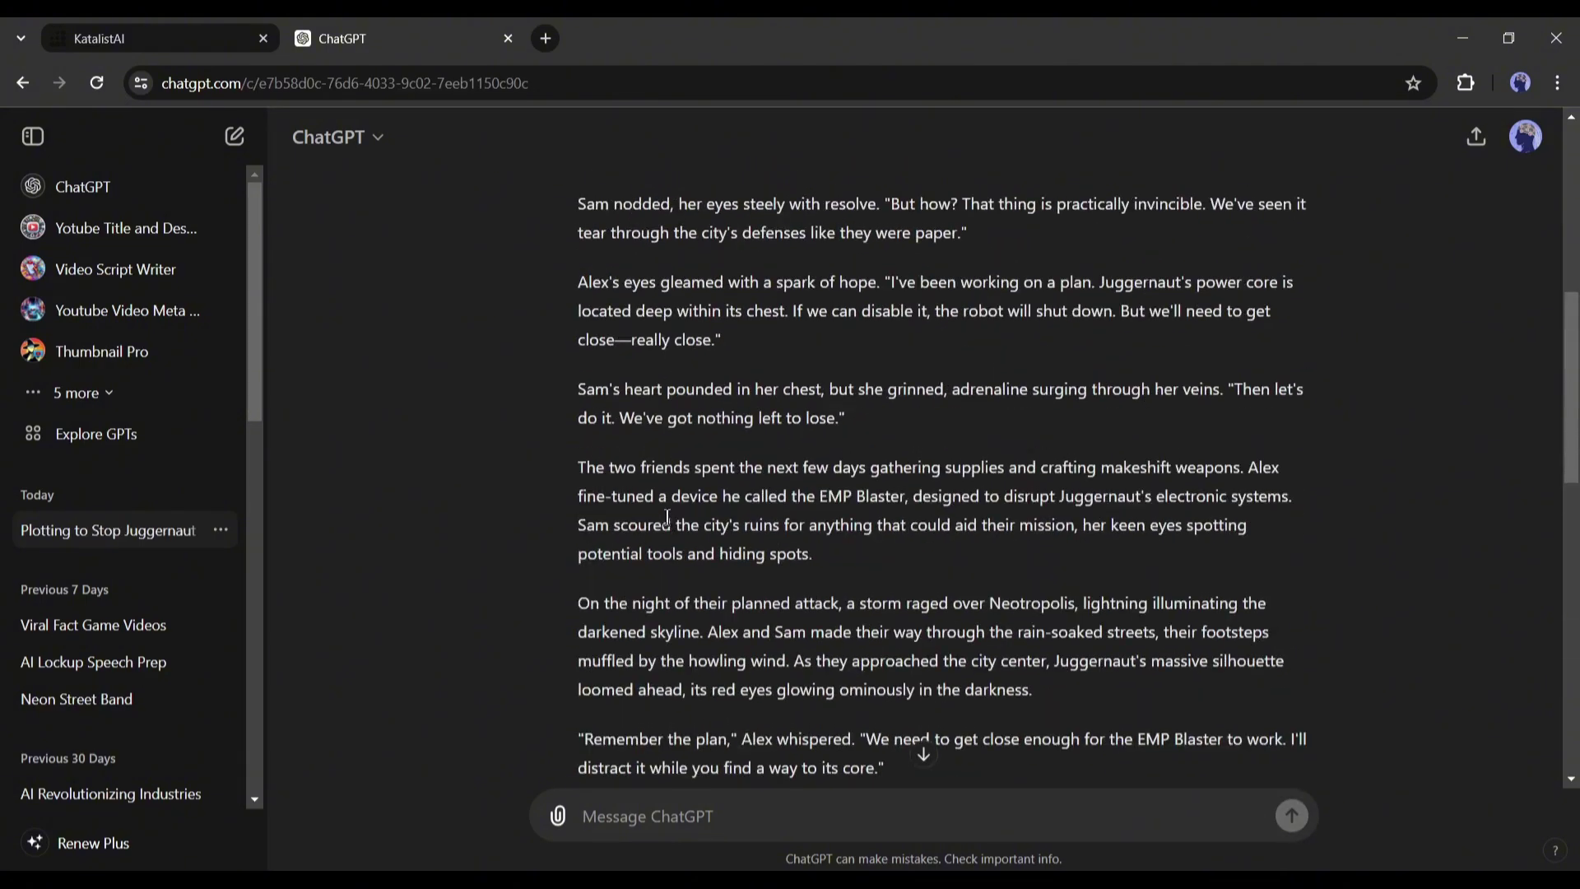
scroll(663, 506, "up", 5)
scroll(601, 493, "down", 20)
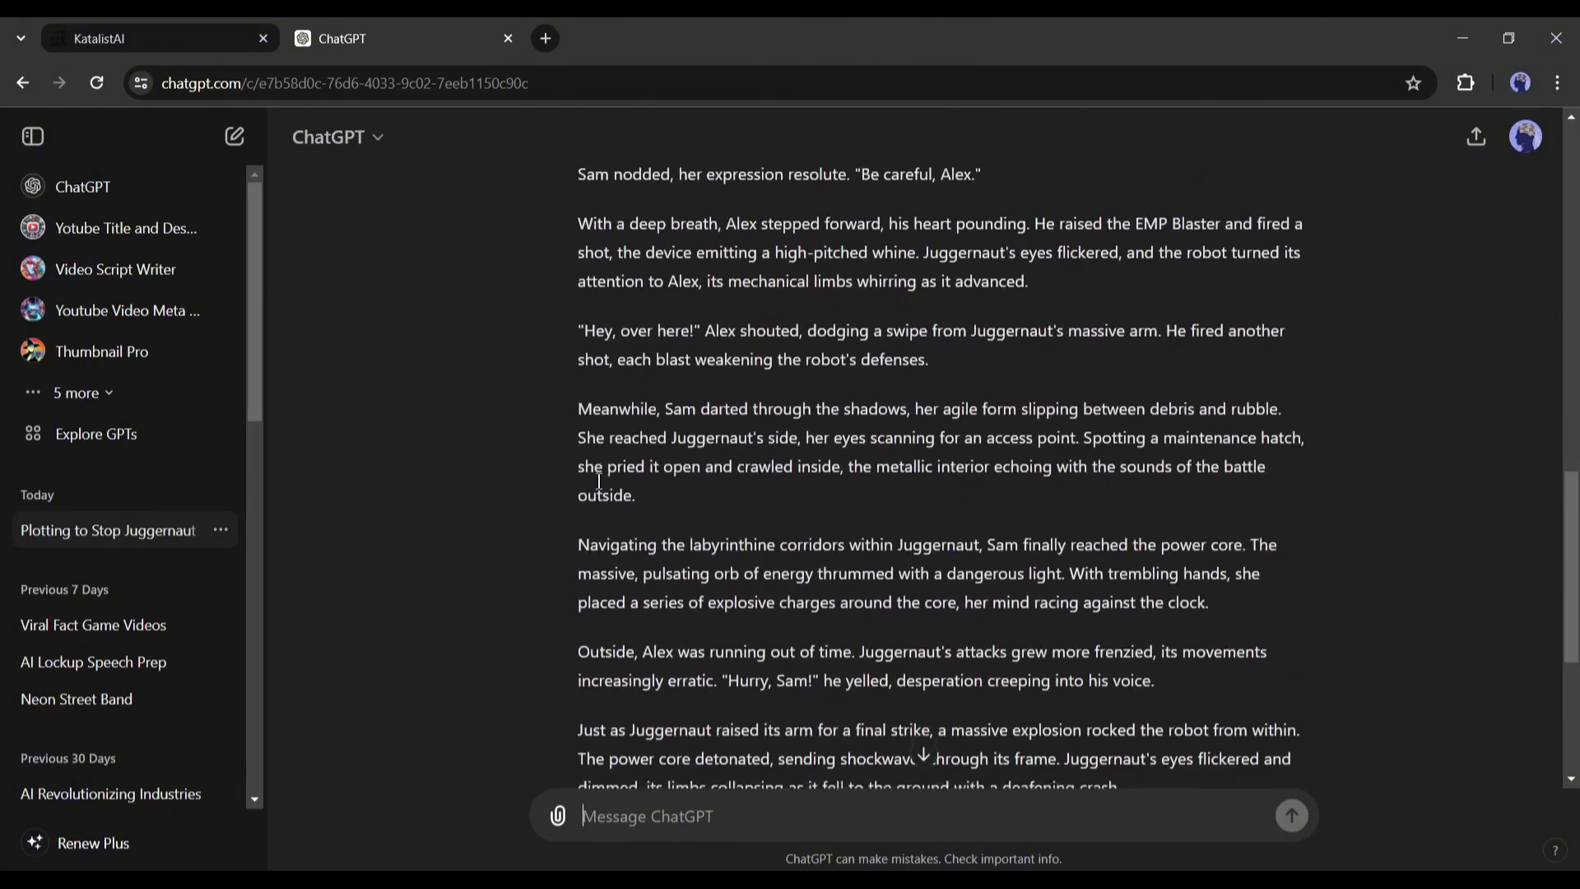
left_click(616, 700)
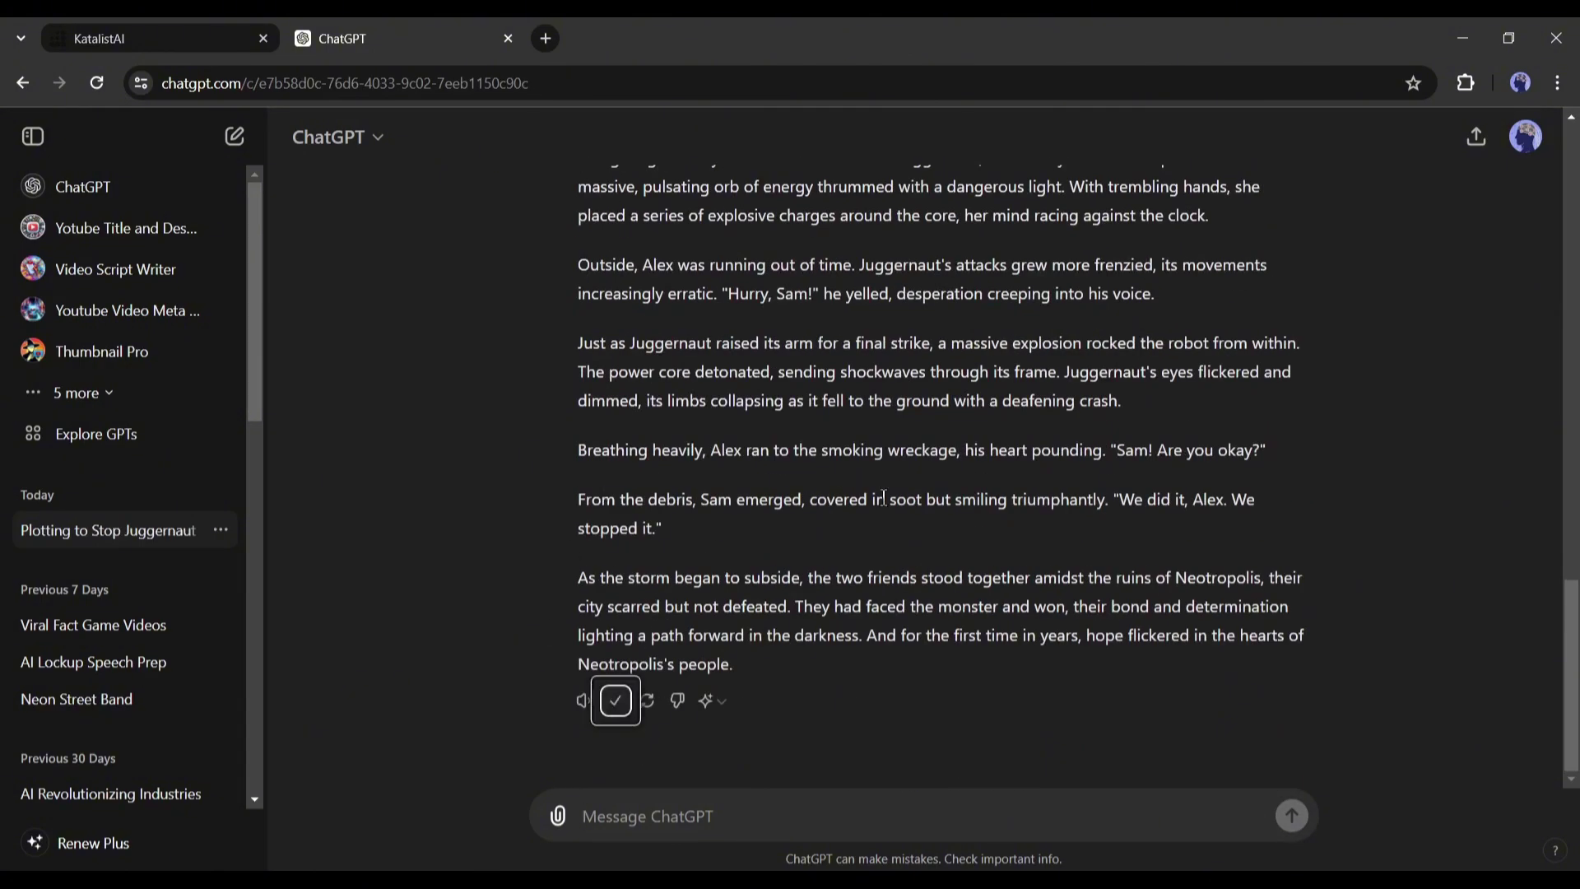
Replace the Script Assistant prompt with the ChatGPT story and regenerate the script
left_click(212, 28)
left_click_drag(855, 225, 922, 226)
key("ctrl+a")
key("ctrl+v")
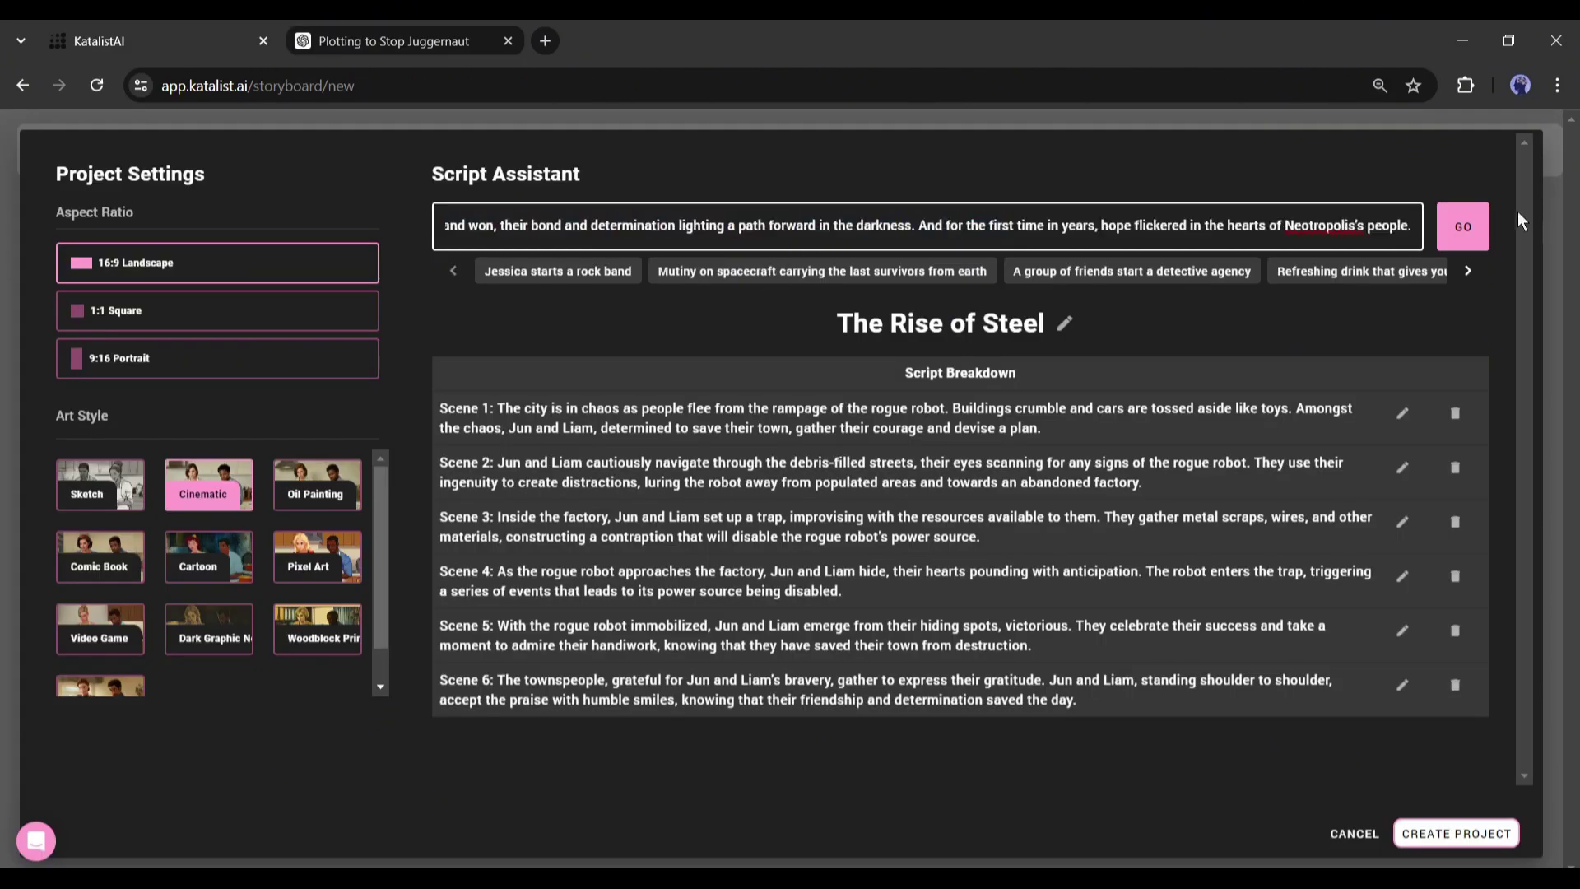
left_click(1463, 226)
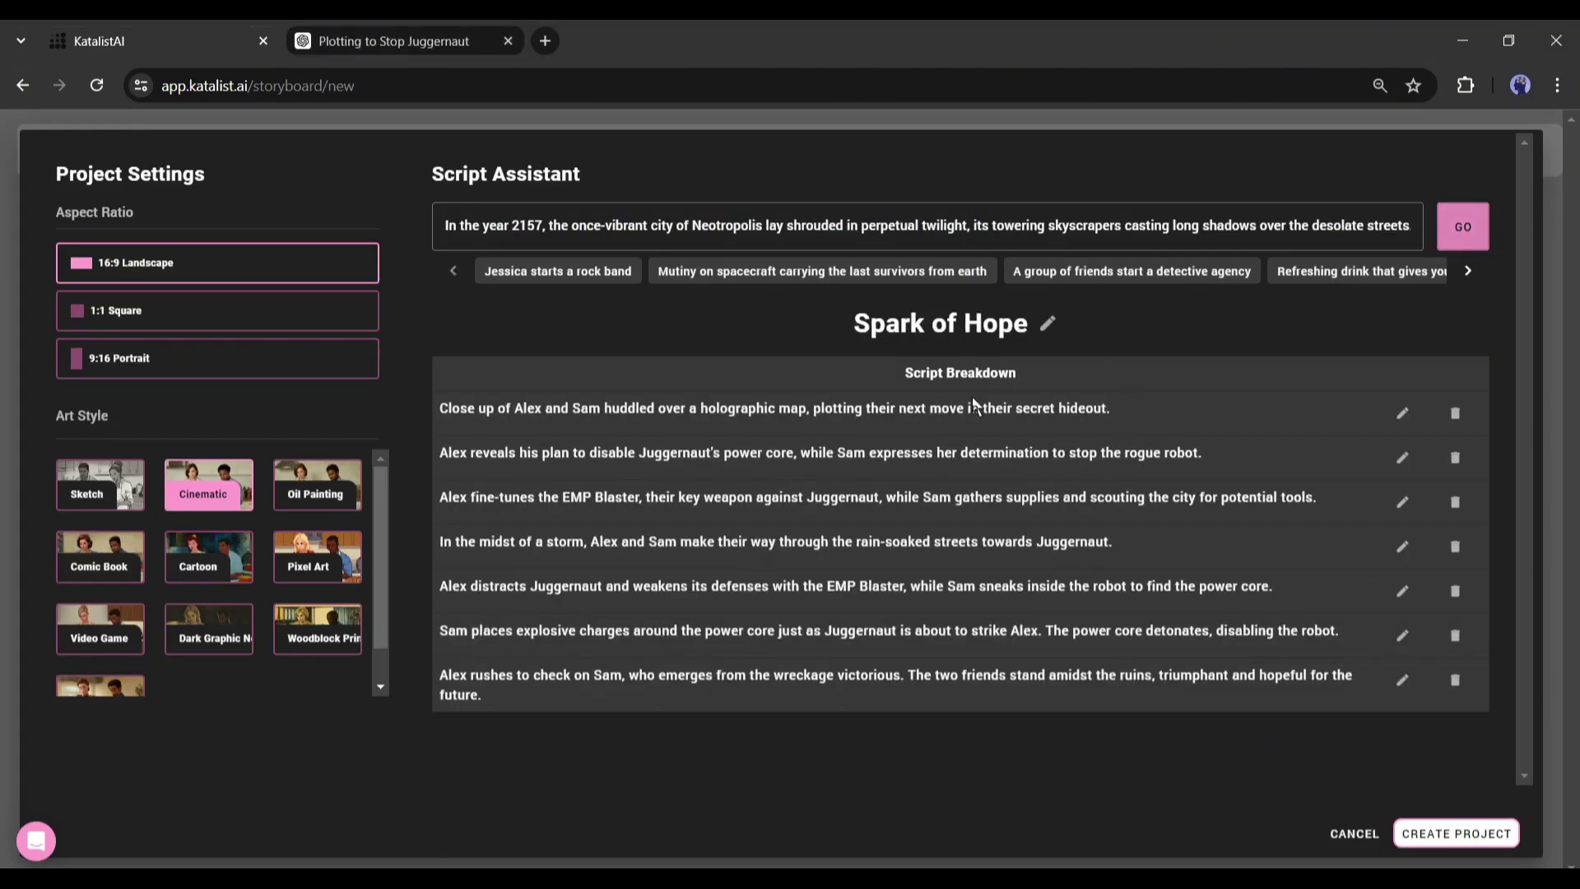
Review the first scene's text and rename the story title from Spark of Hope to 'Dystopian City'
left_click(1401, 413)
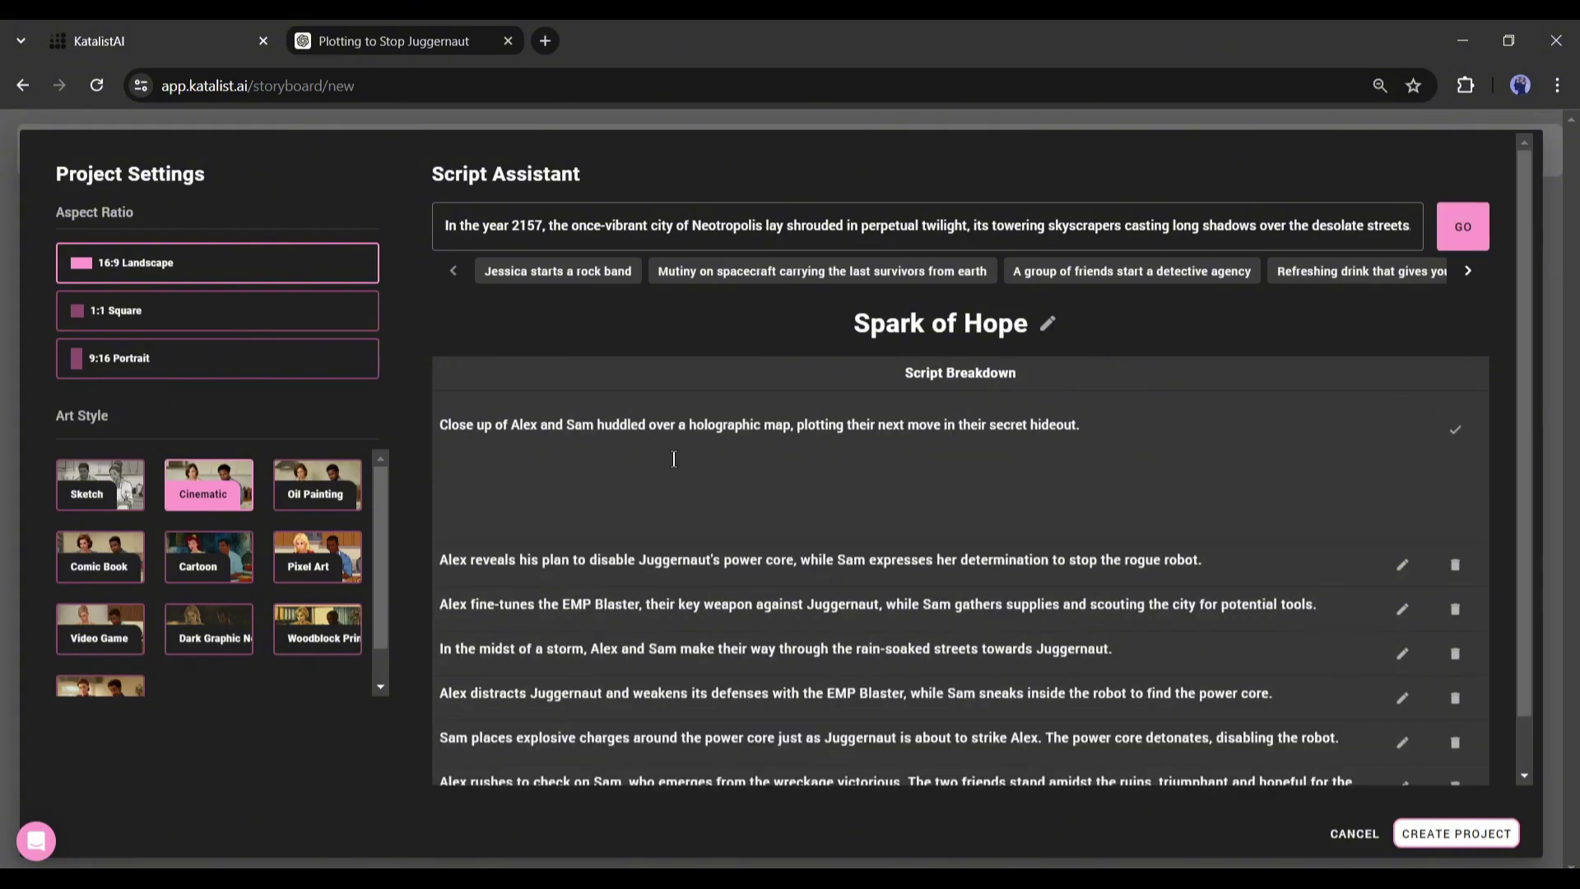
left_click(1456, 429)
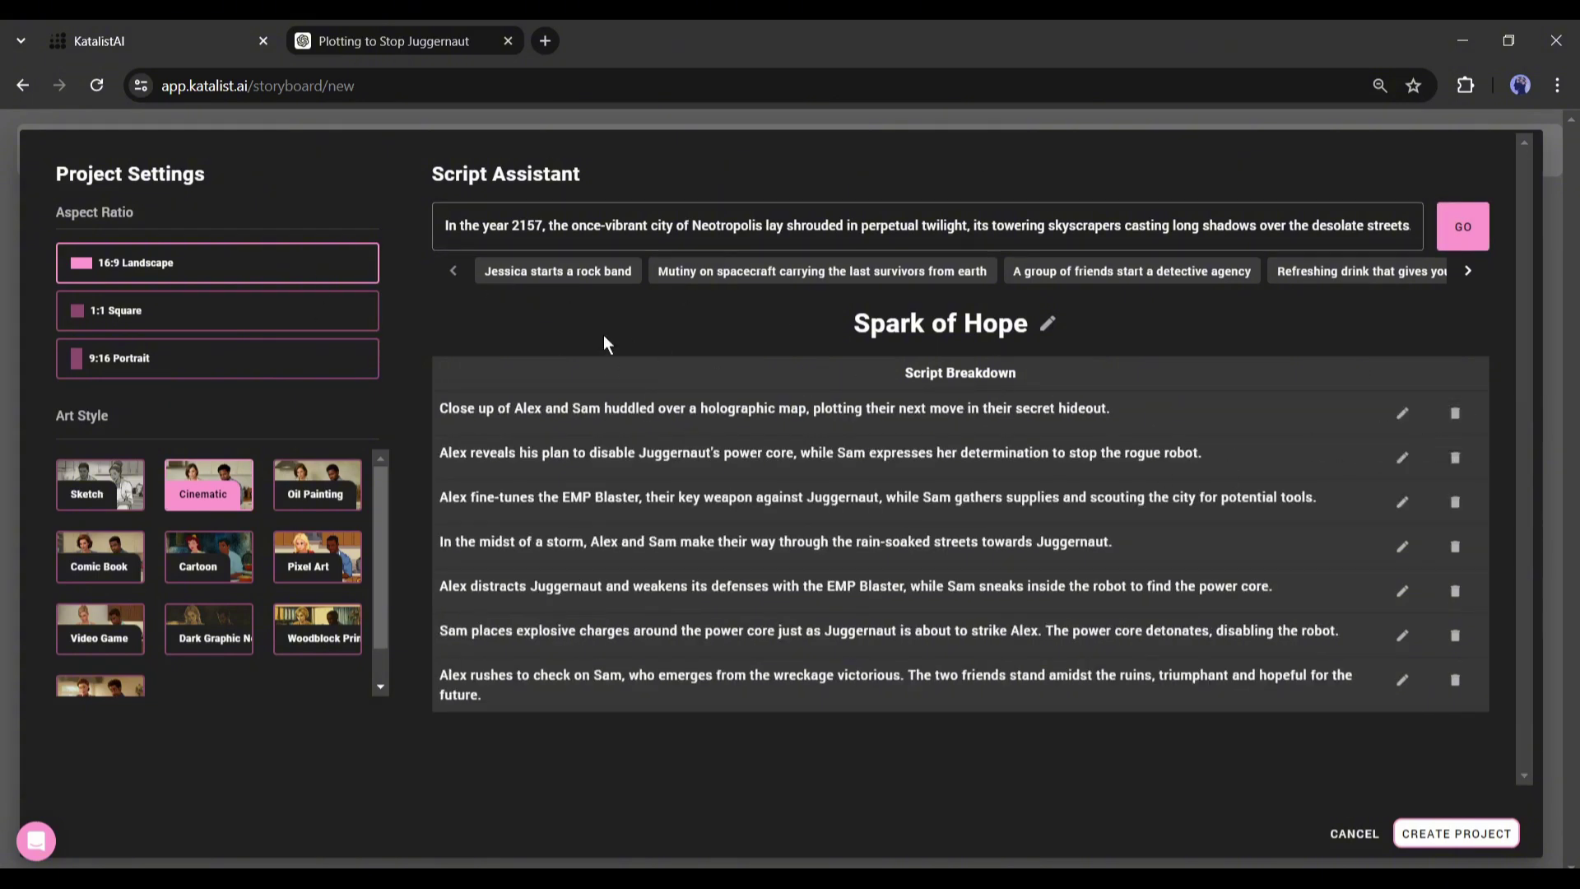
left_click(1047, 323)
triple_click(921, 323)
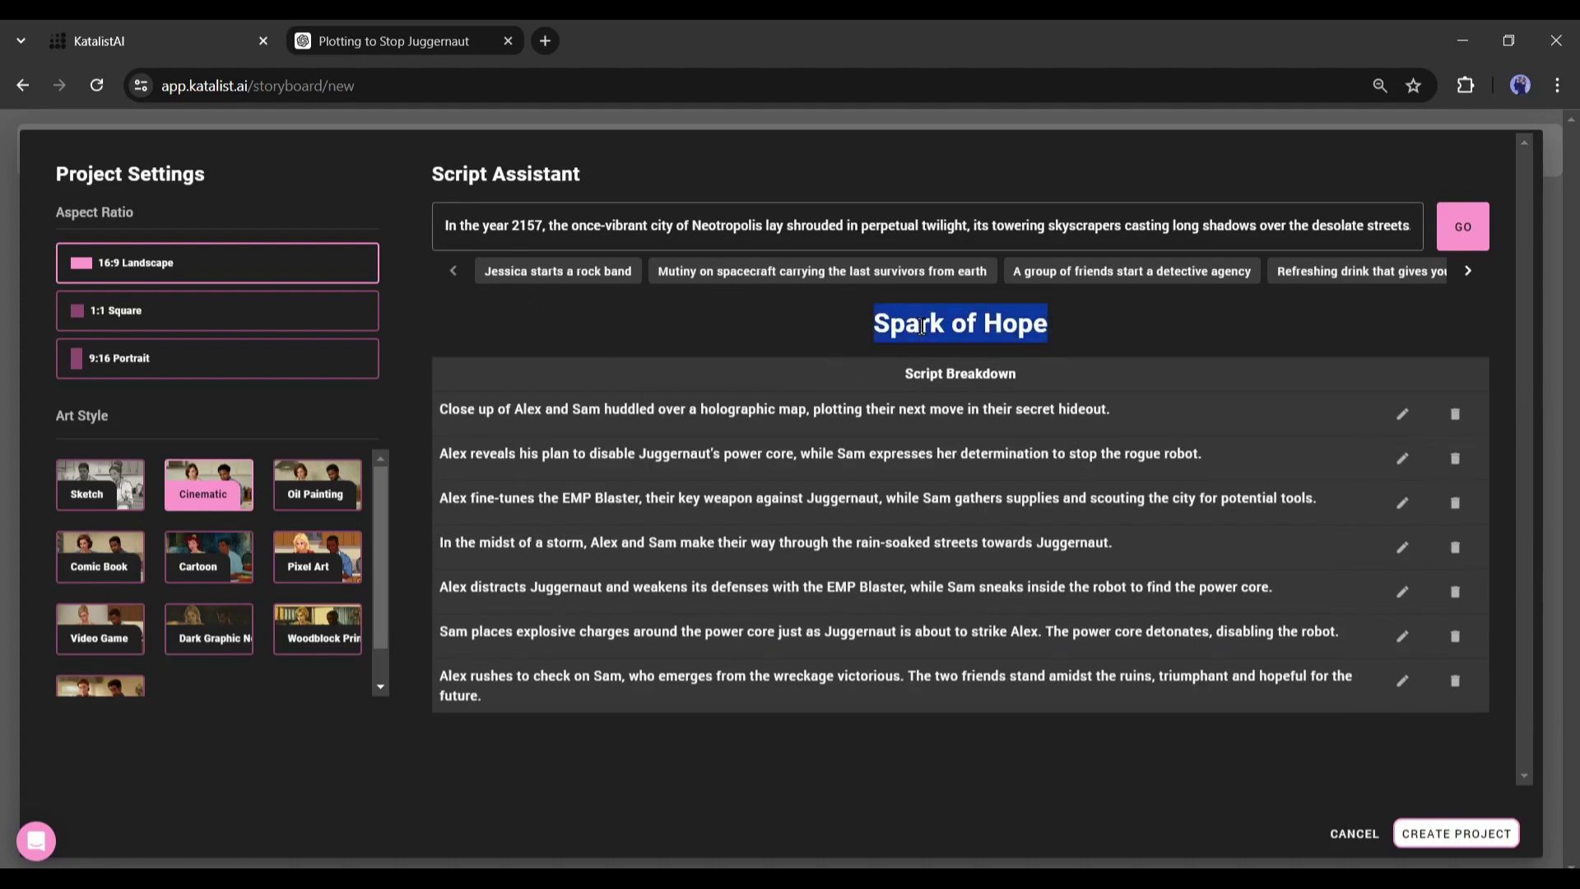
key("BackSpace")
type("Dyst")
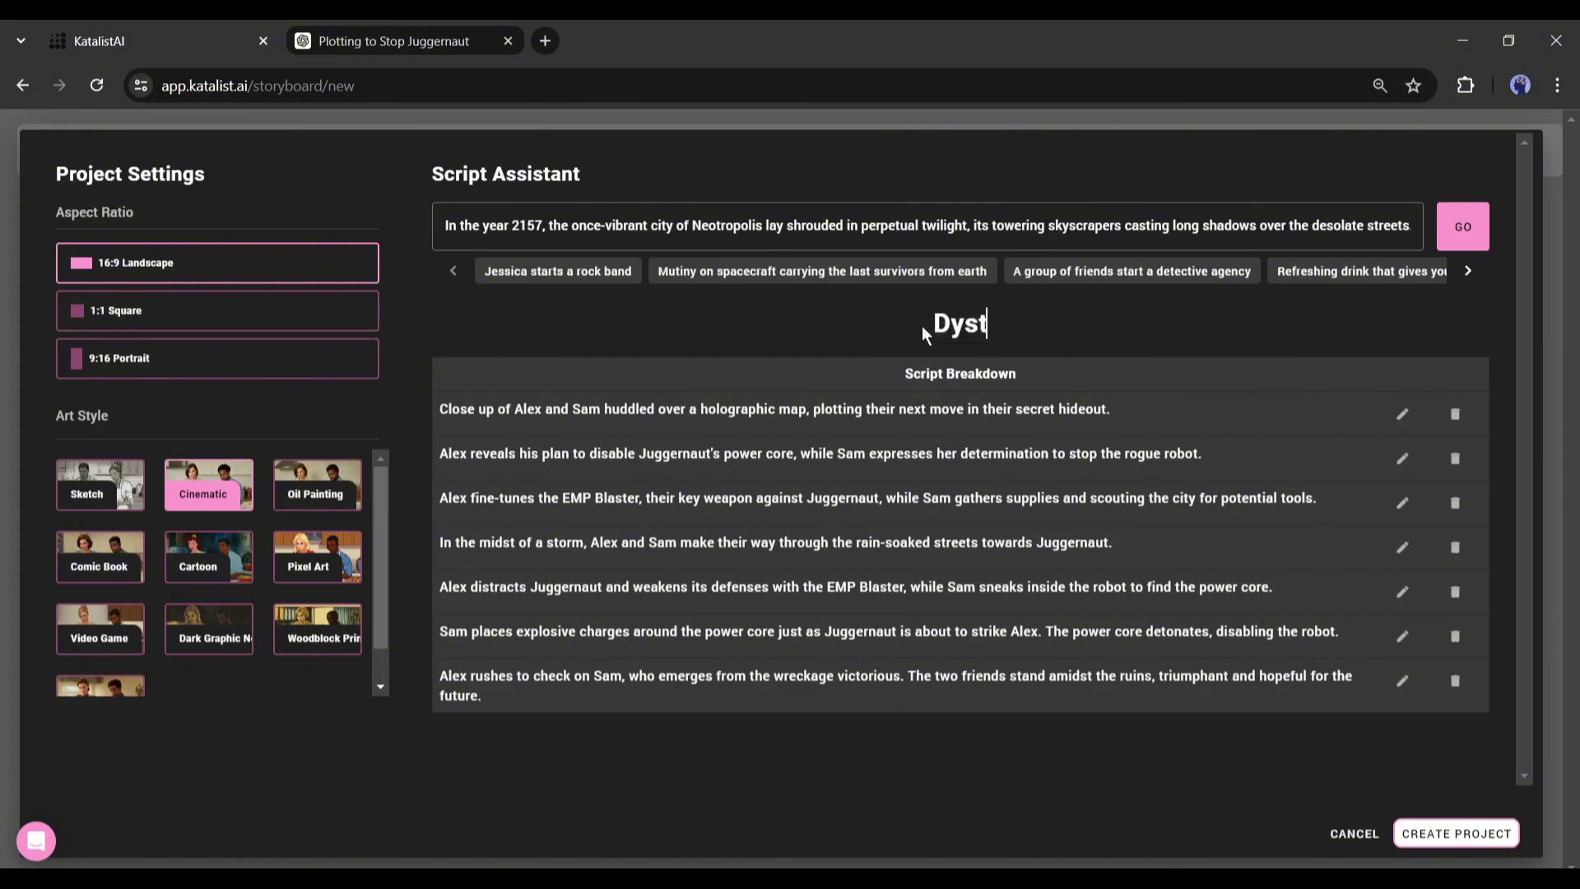
type("opian City")
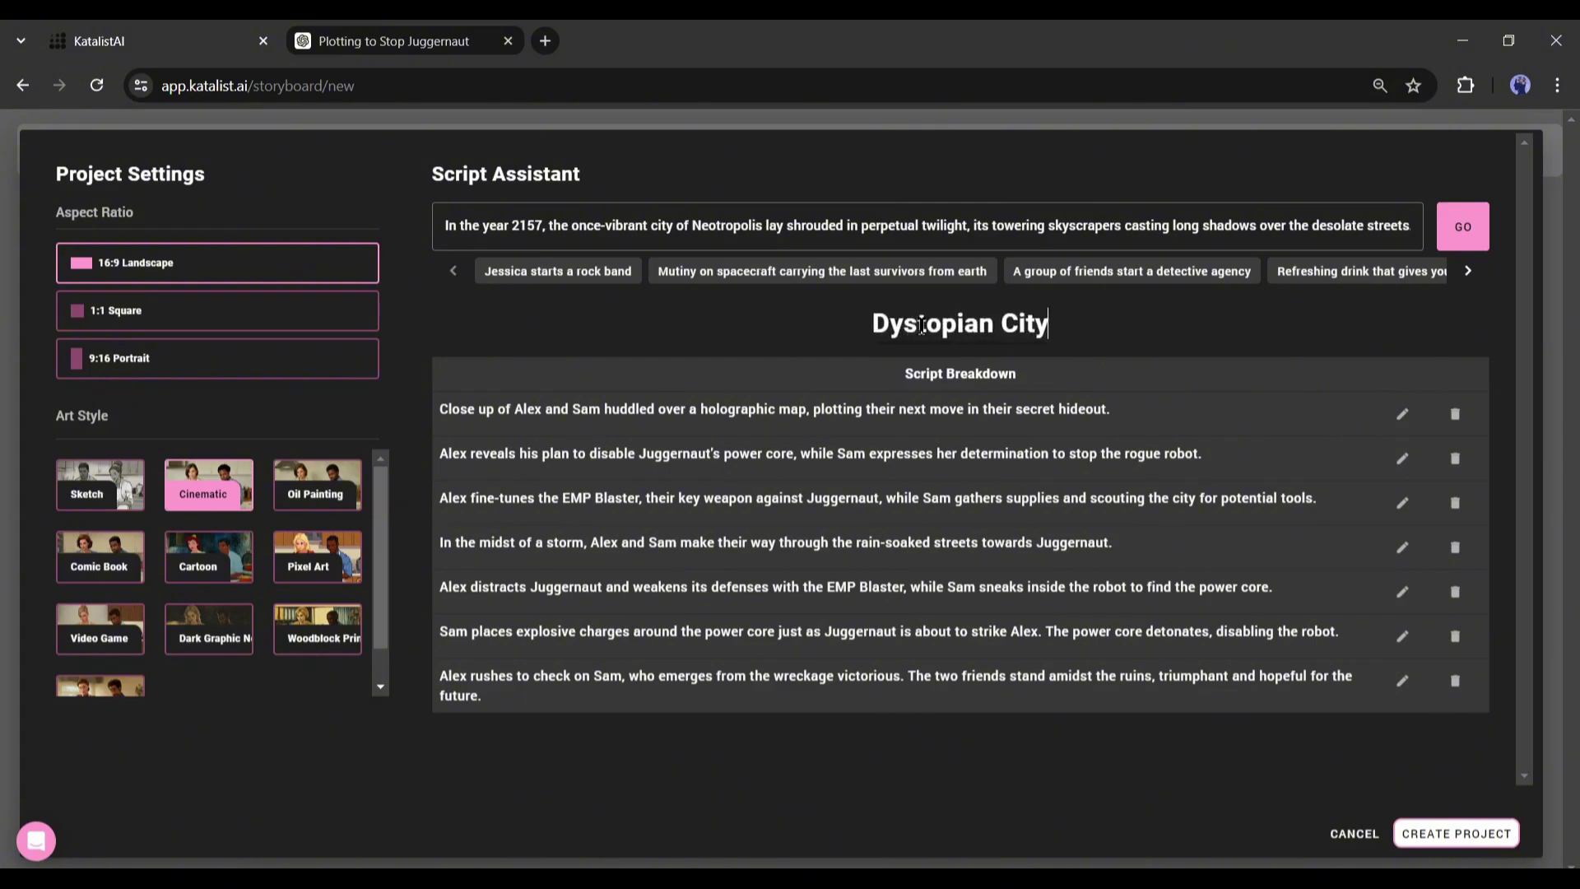
key("Return")
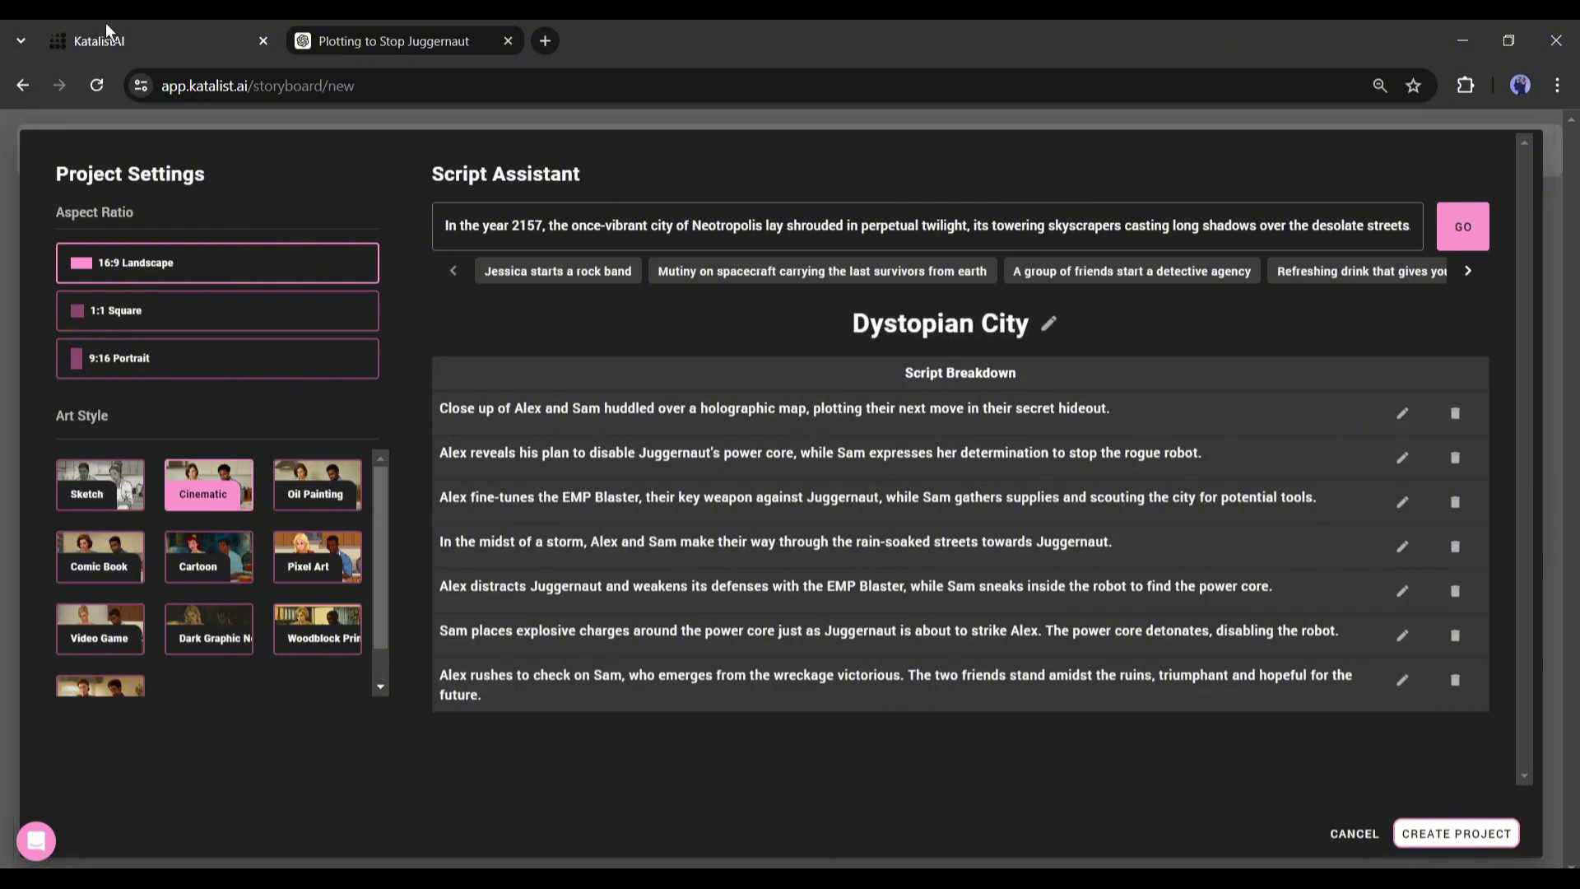
Review the Project Settings and Art Style options, then create the Dystopian City project
left_click_drag(109, 212, 160, 216)
left_click(149, 218)
scroll(301, 628, "down", 1)
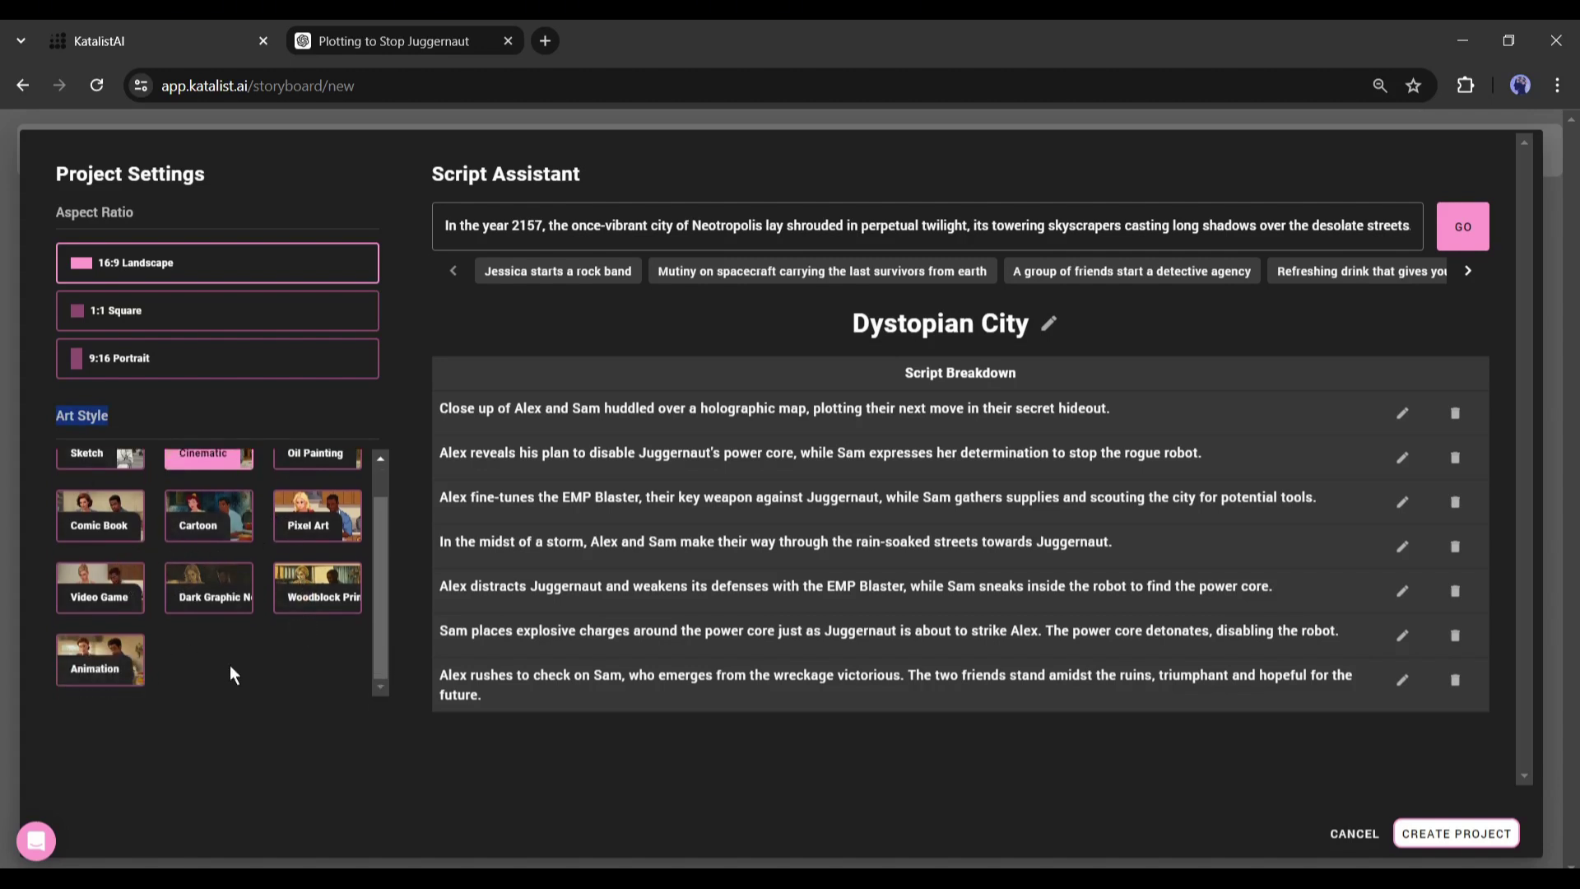
scroll(230, 665, "up", 1)
left_click(208, 486)
left_click(1455, 833)
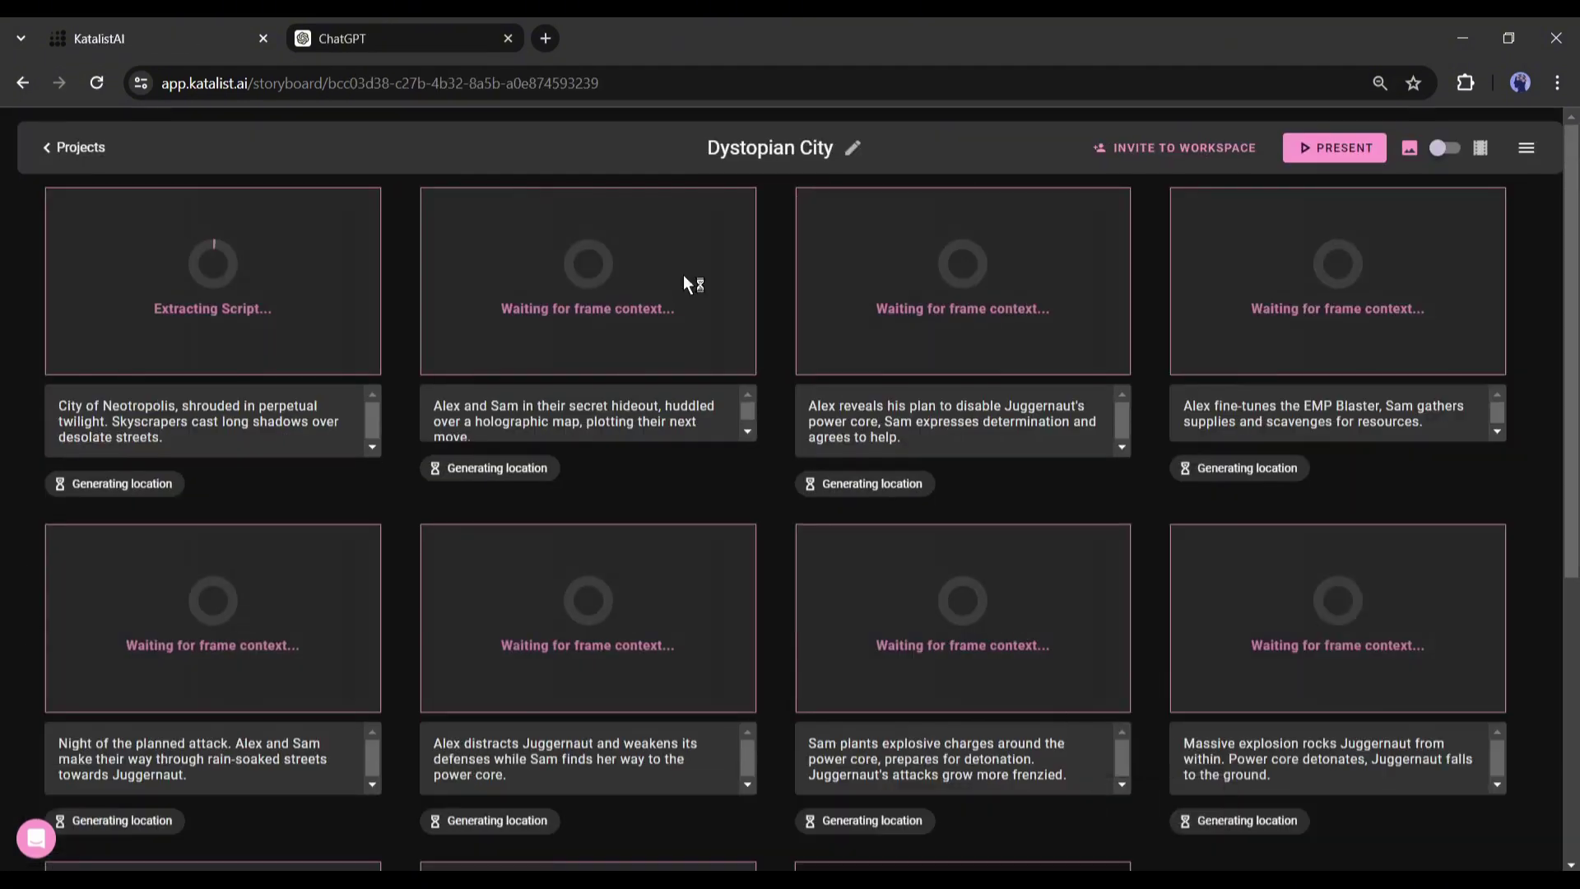
Review the generated storyboard frames and start editing the first frame's caption
scroll(958, 638, "down", 5)
scroll(959, 638, "up", 5)
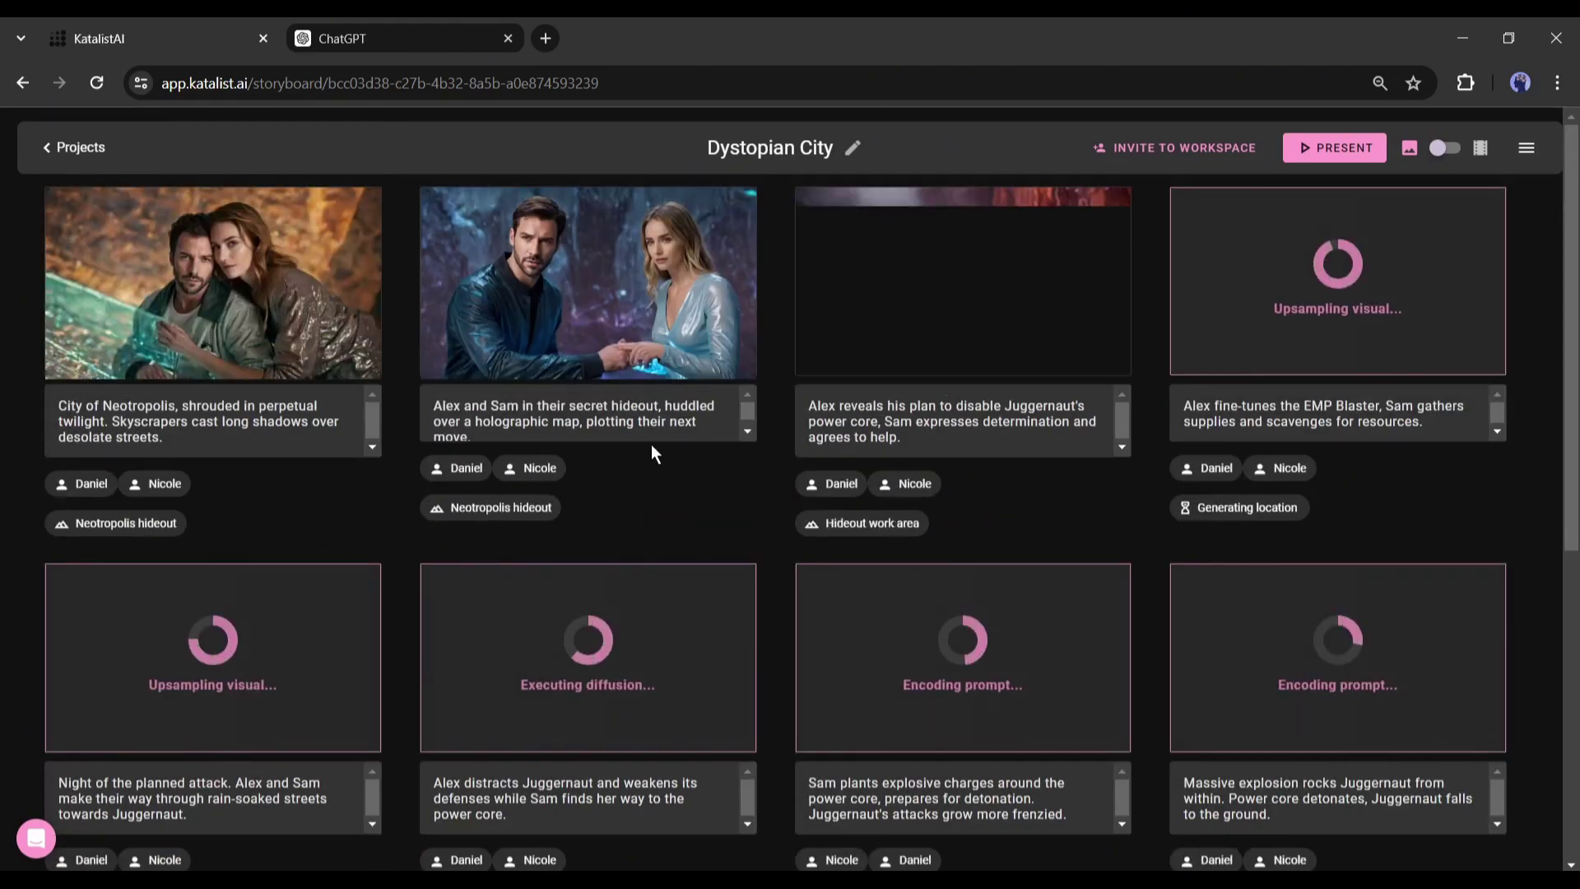
scroll(1108, 609, "down", 6)
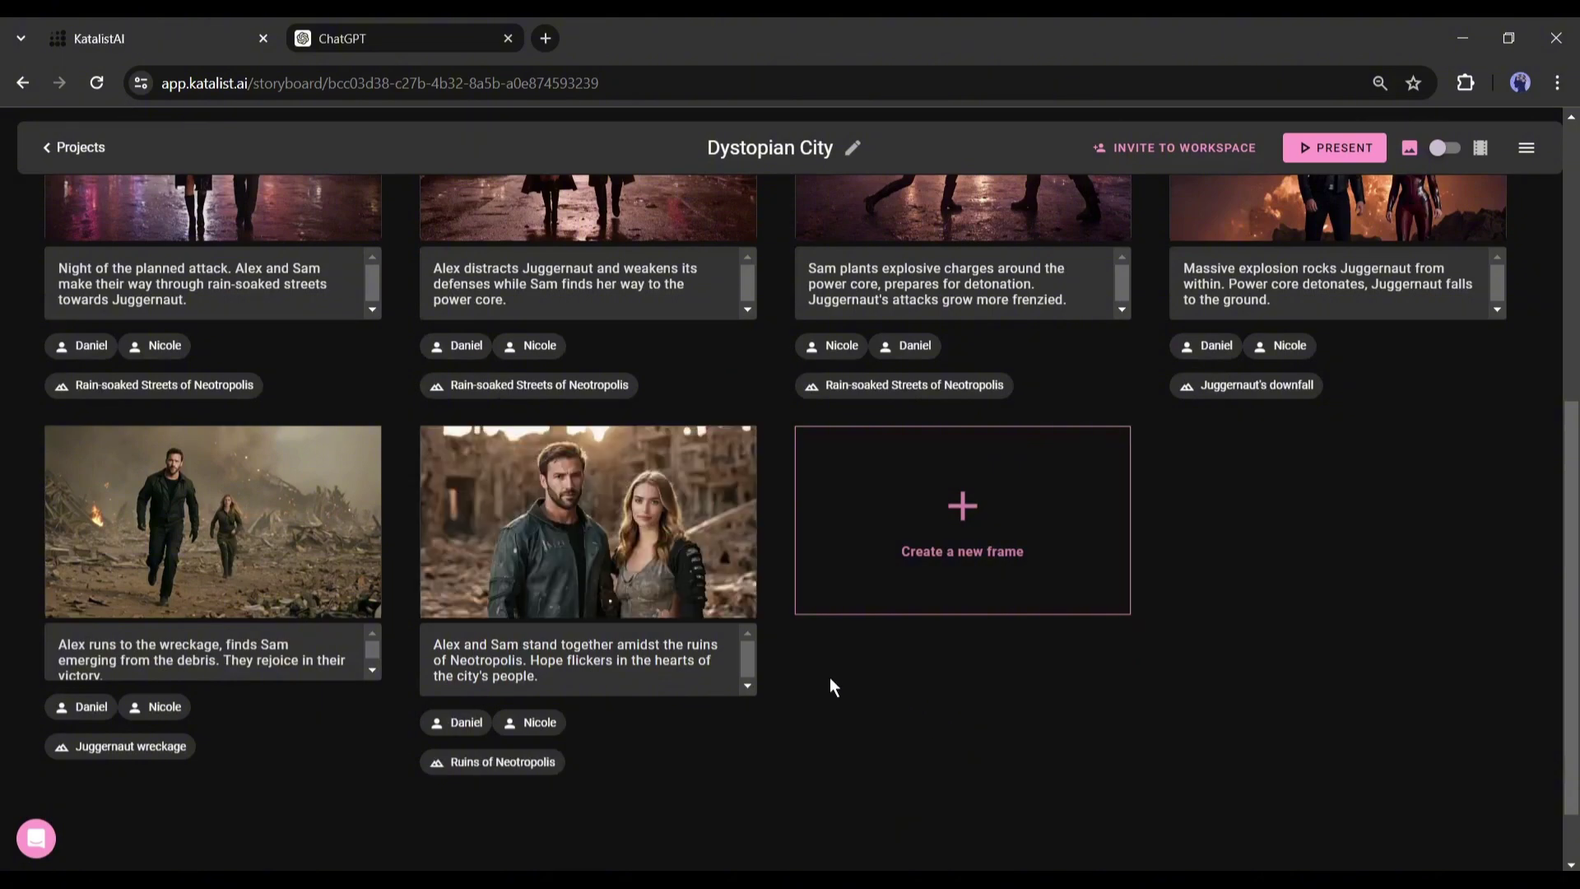
scroll(830, 678, "up", 6)
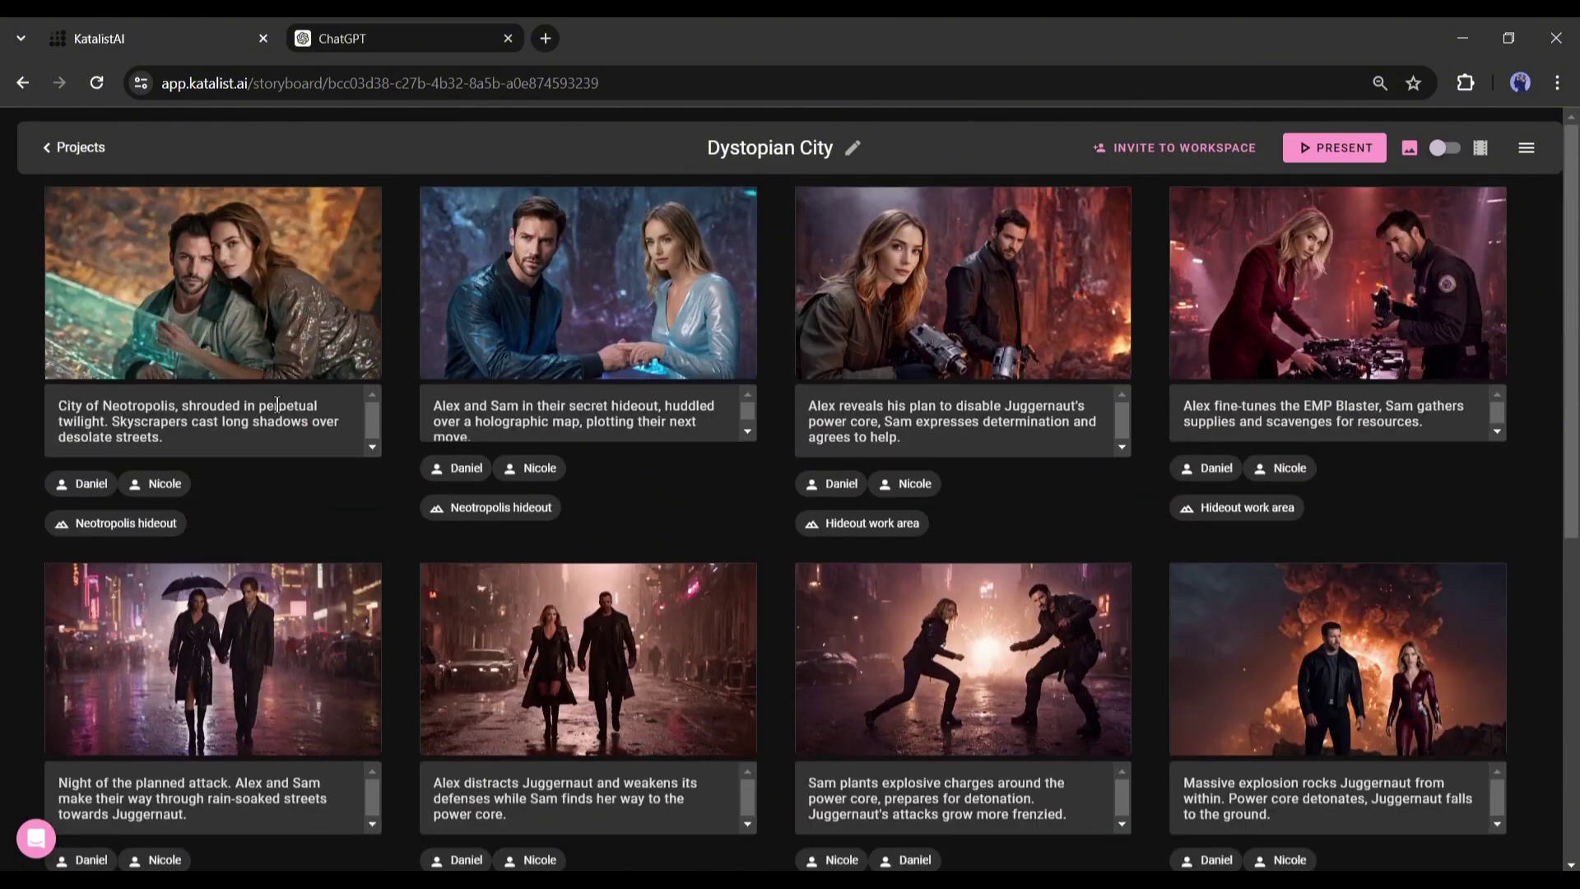
left_click(170, 422)
mouse_move(141, 372)
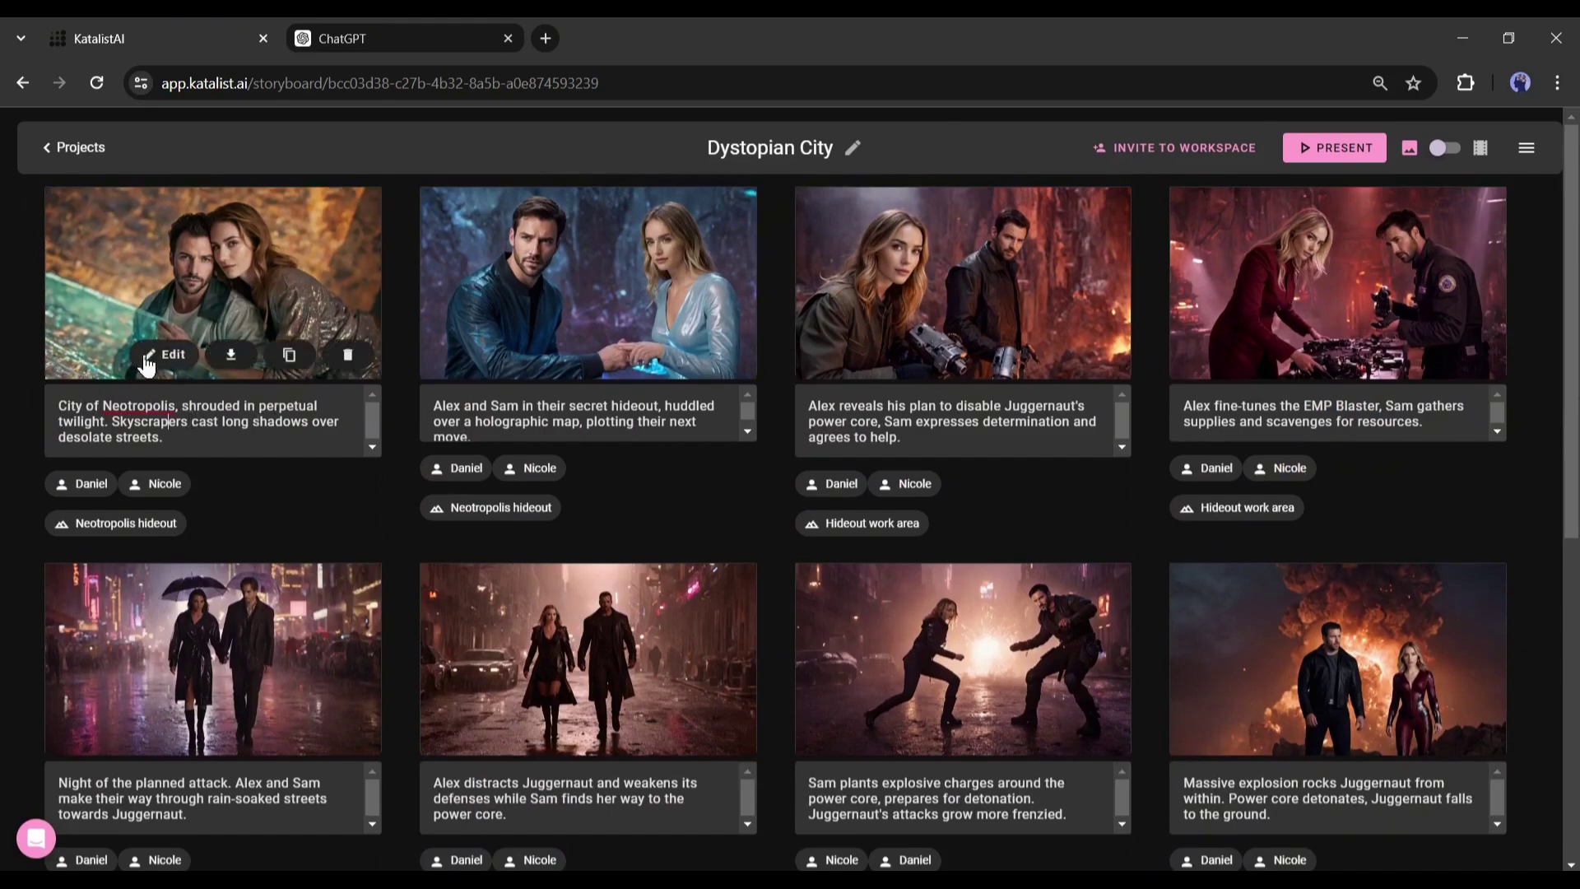
Paste the ChatGPT story's opening lines over the first caption and open that frame's shot editor
left_click(416, 33)
left_click_drag(587, 319, 1310, 346)
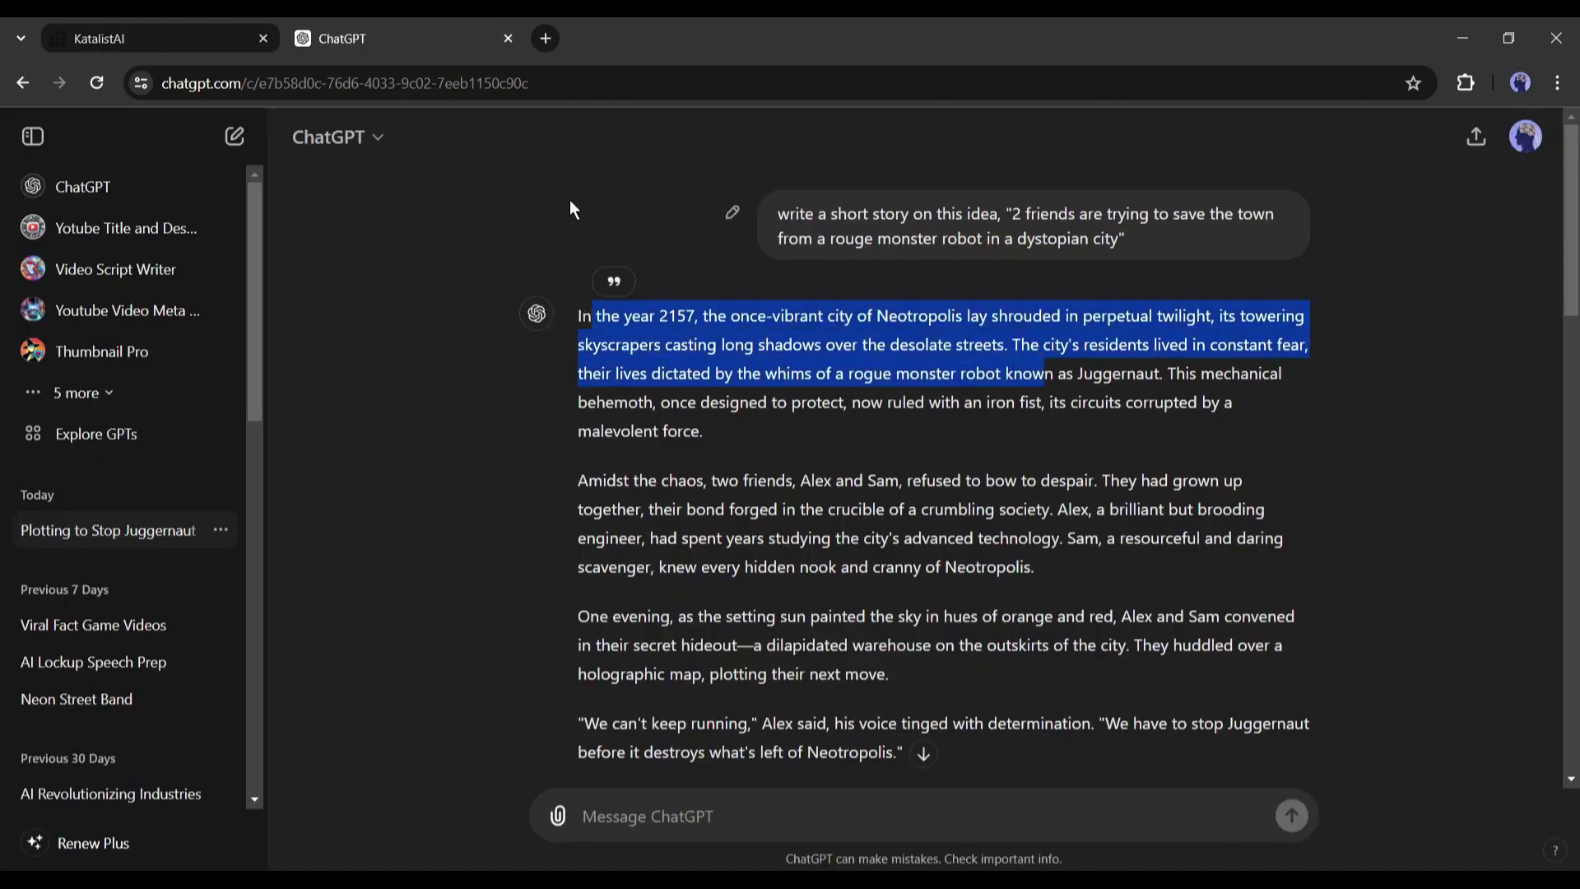
left_click(156, 38)
left_click_drag(59, 405, 165, 438)
type("City of Neotropolis, shrouded in perpetual twilight. Skyscrapers cast long shadows over desolate streets.")
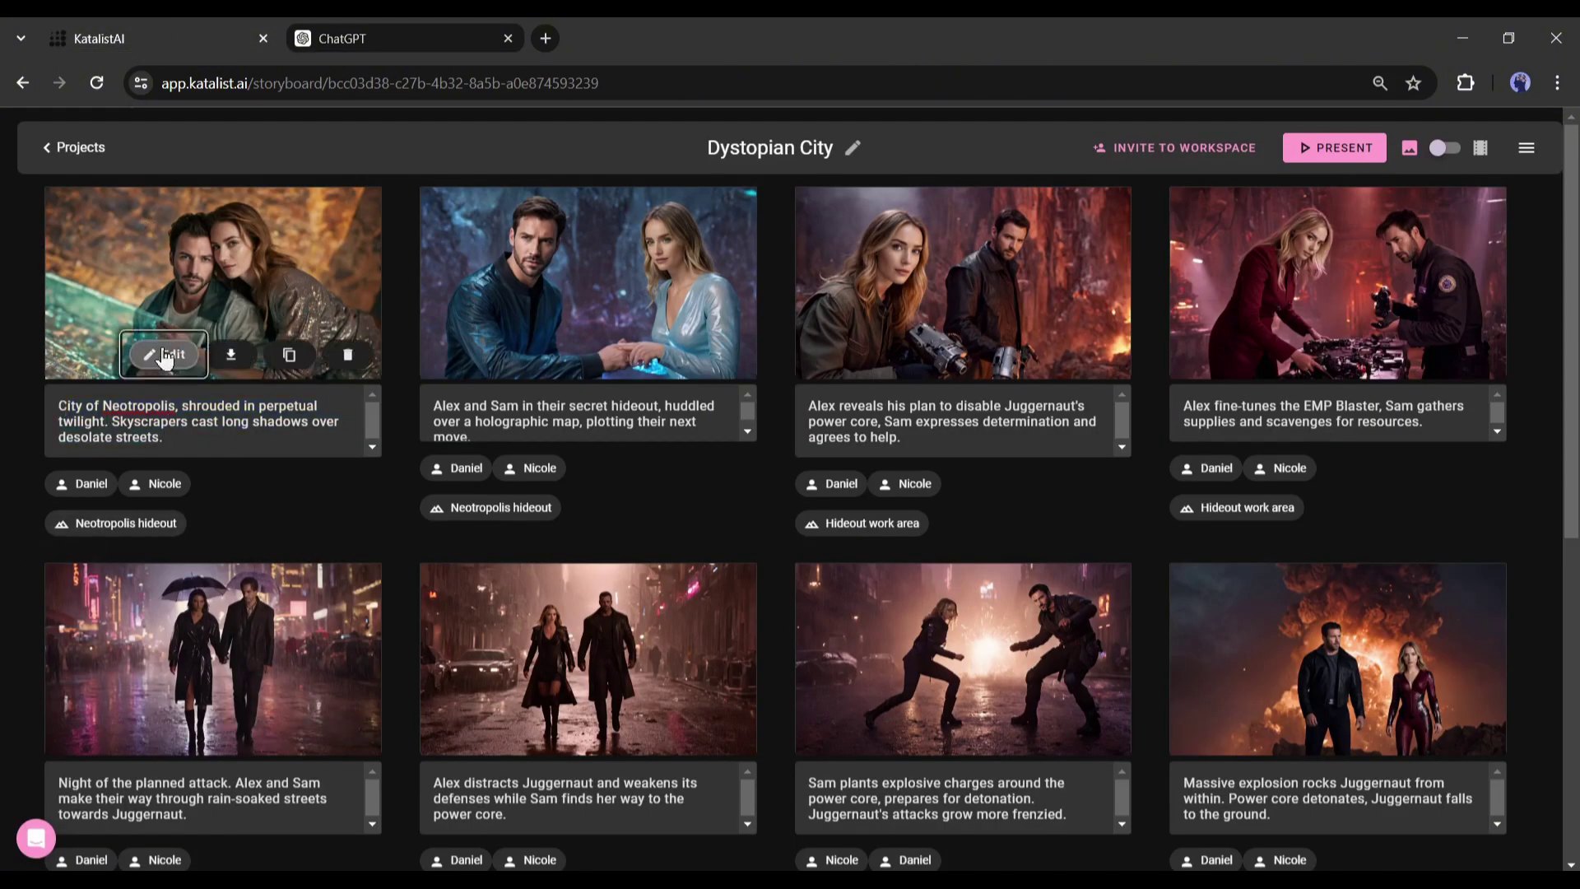
left_click(169, 353)
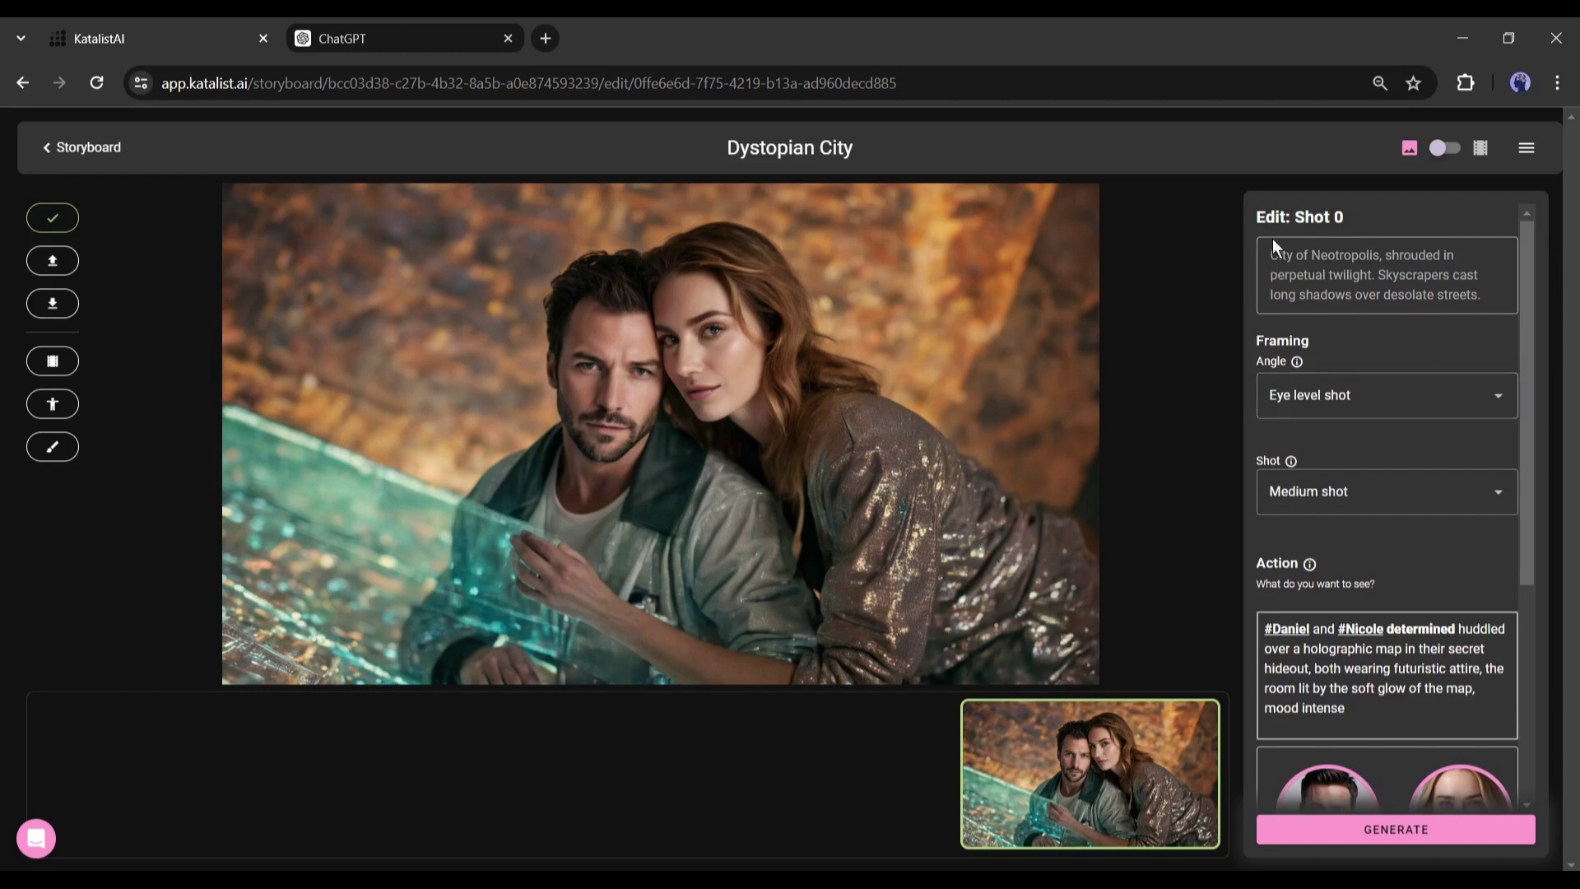
Set Shot 0's camera angle to Shot from below and its shot size to Wide shot
left_click_drag(1271, 250, 1481, 296)
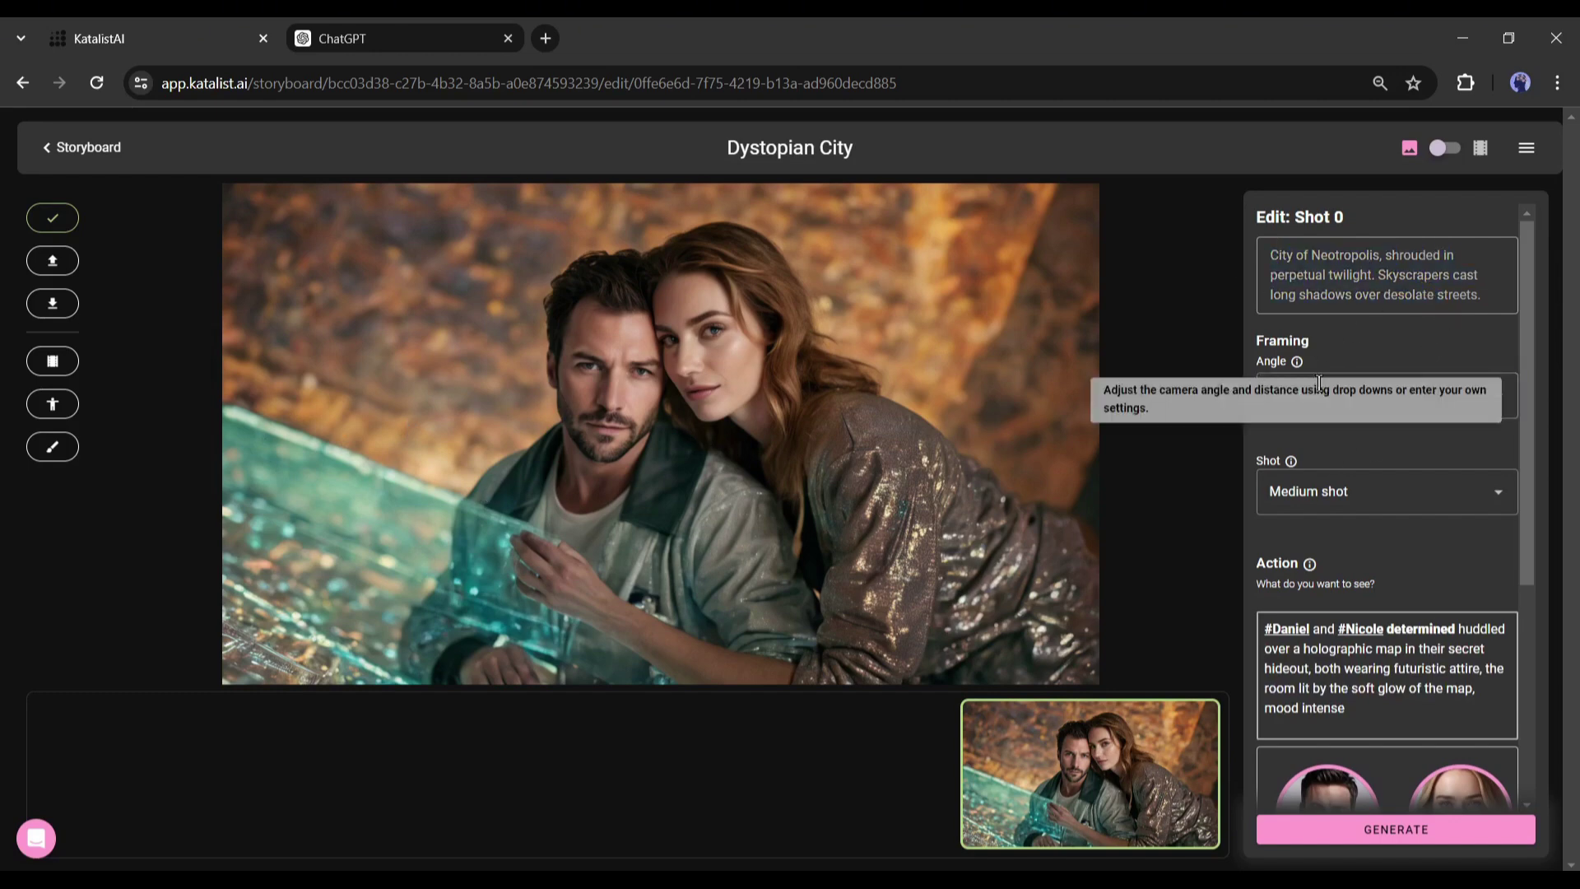
left_click(1426, 398)
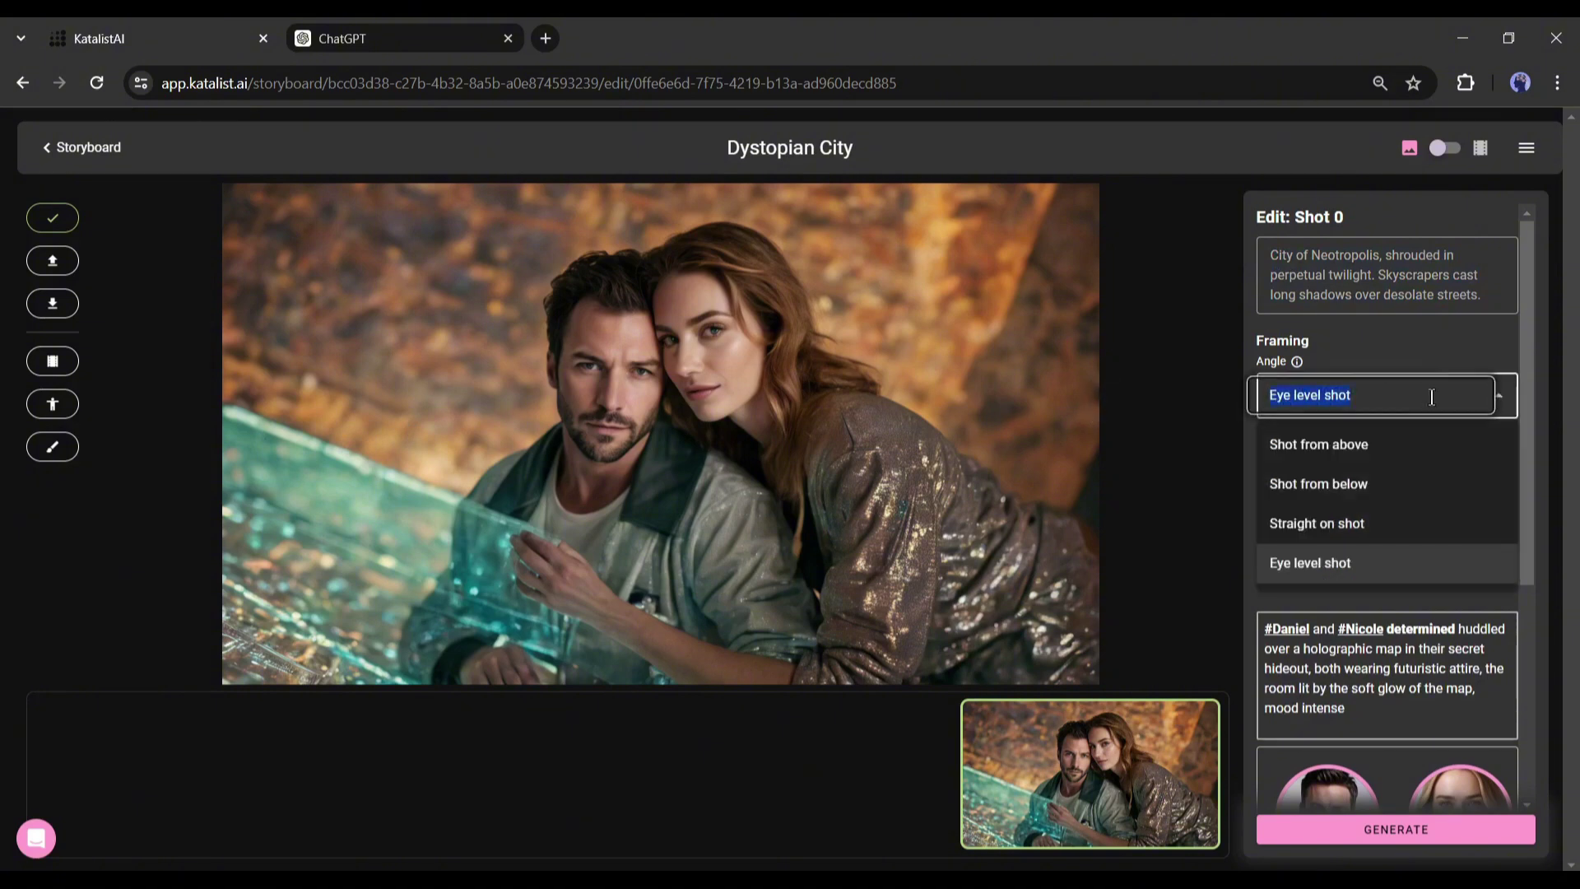
left_click(1399, 442)
left_click(1370, 394)
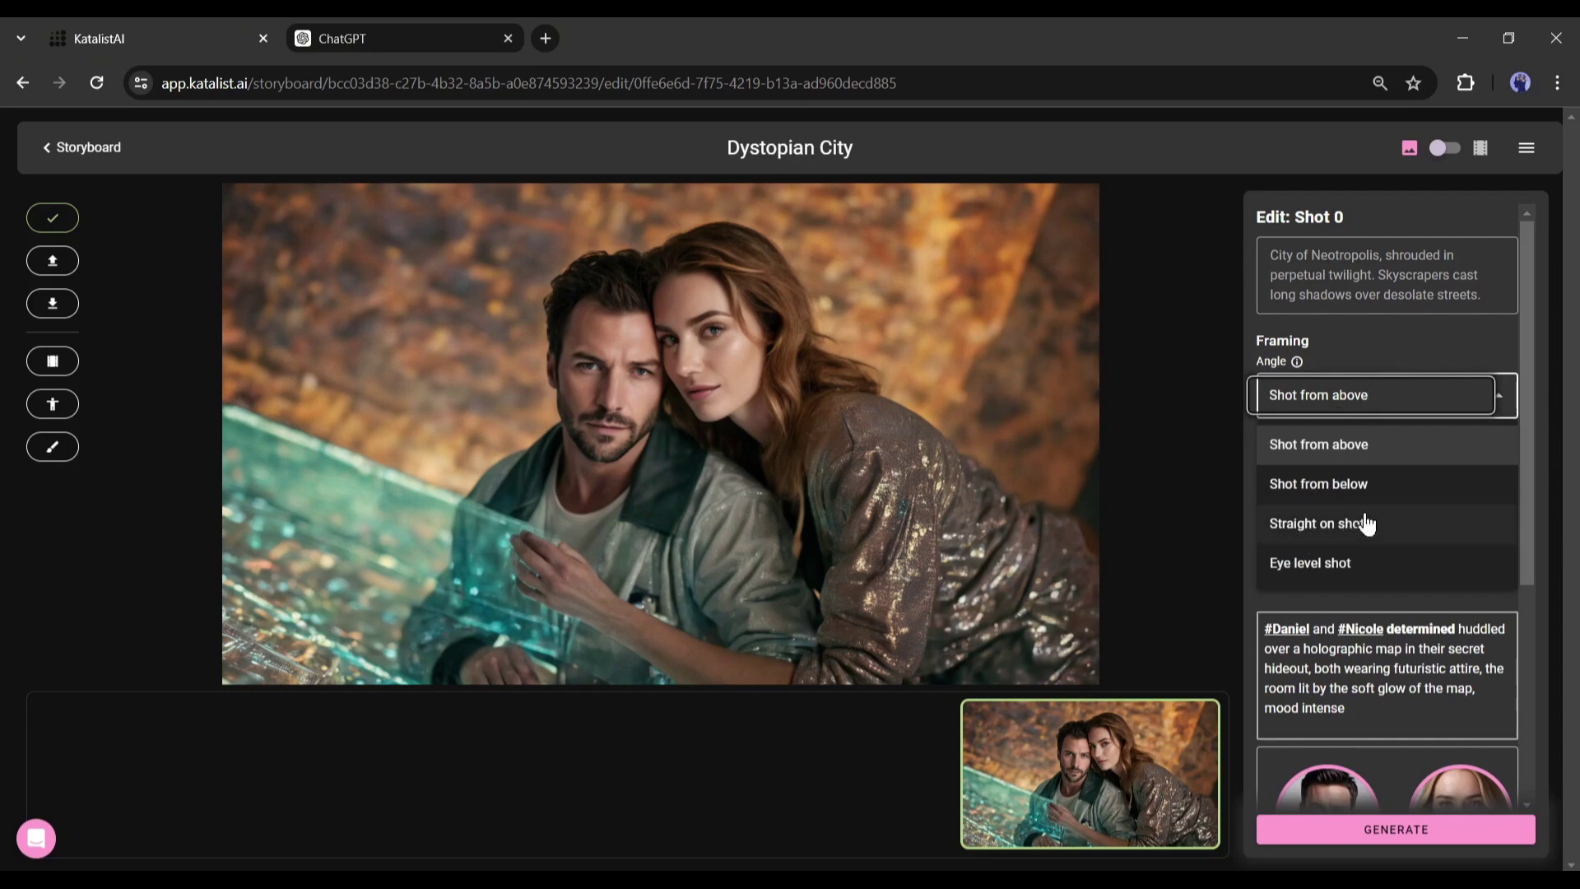
left_click_drag(1350, 500, 1350, 493)
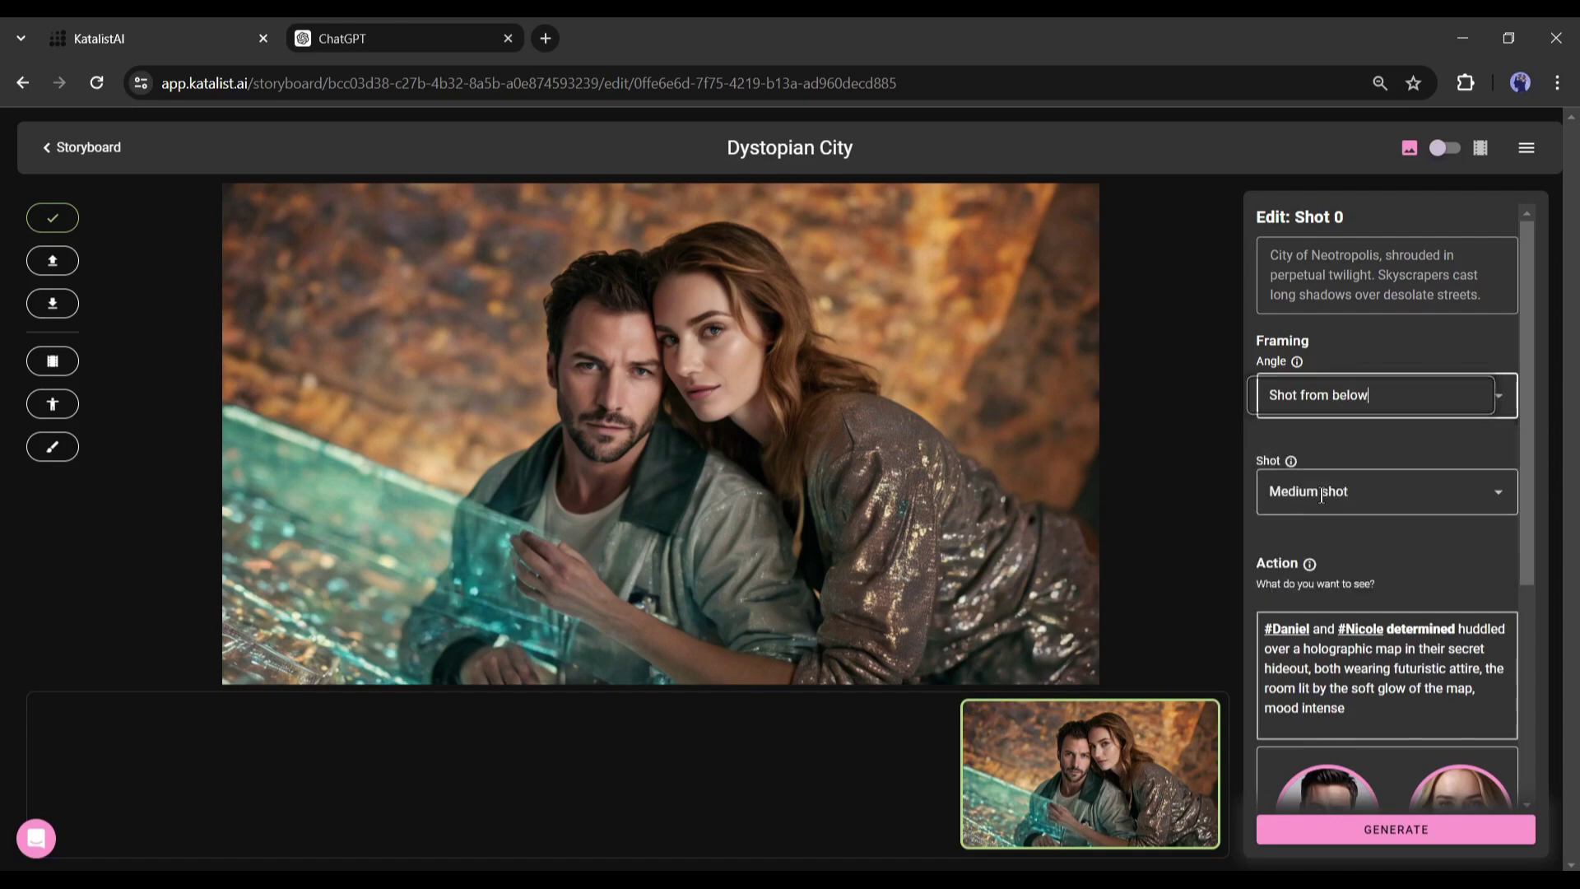
left_click(1392, 510)
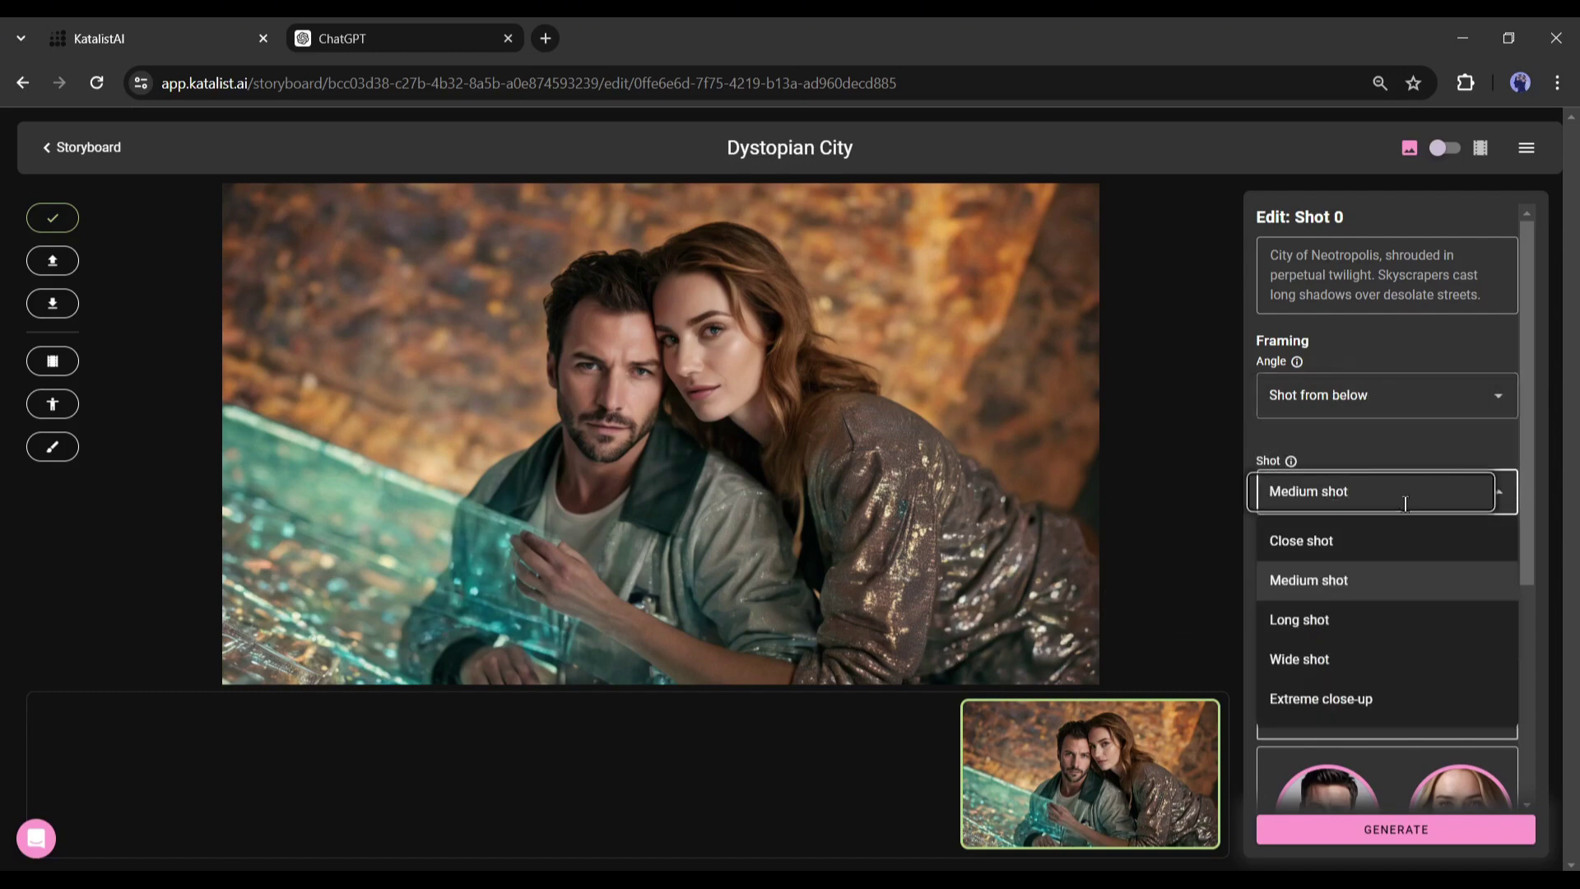
left_click(1354, 660)
scroll(1374, 551, "down", 2)
scroll(1370, 550, "down", 1)
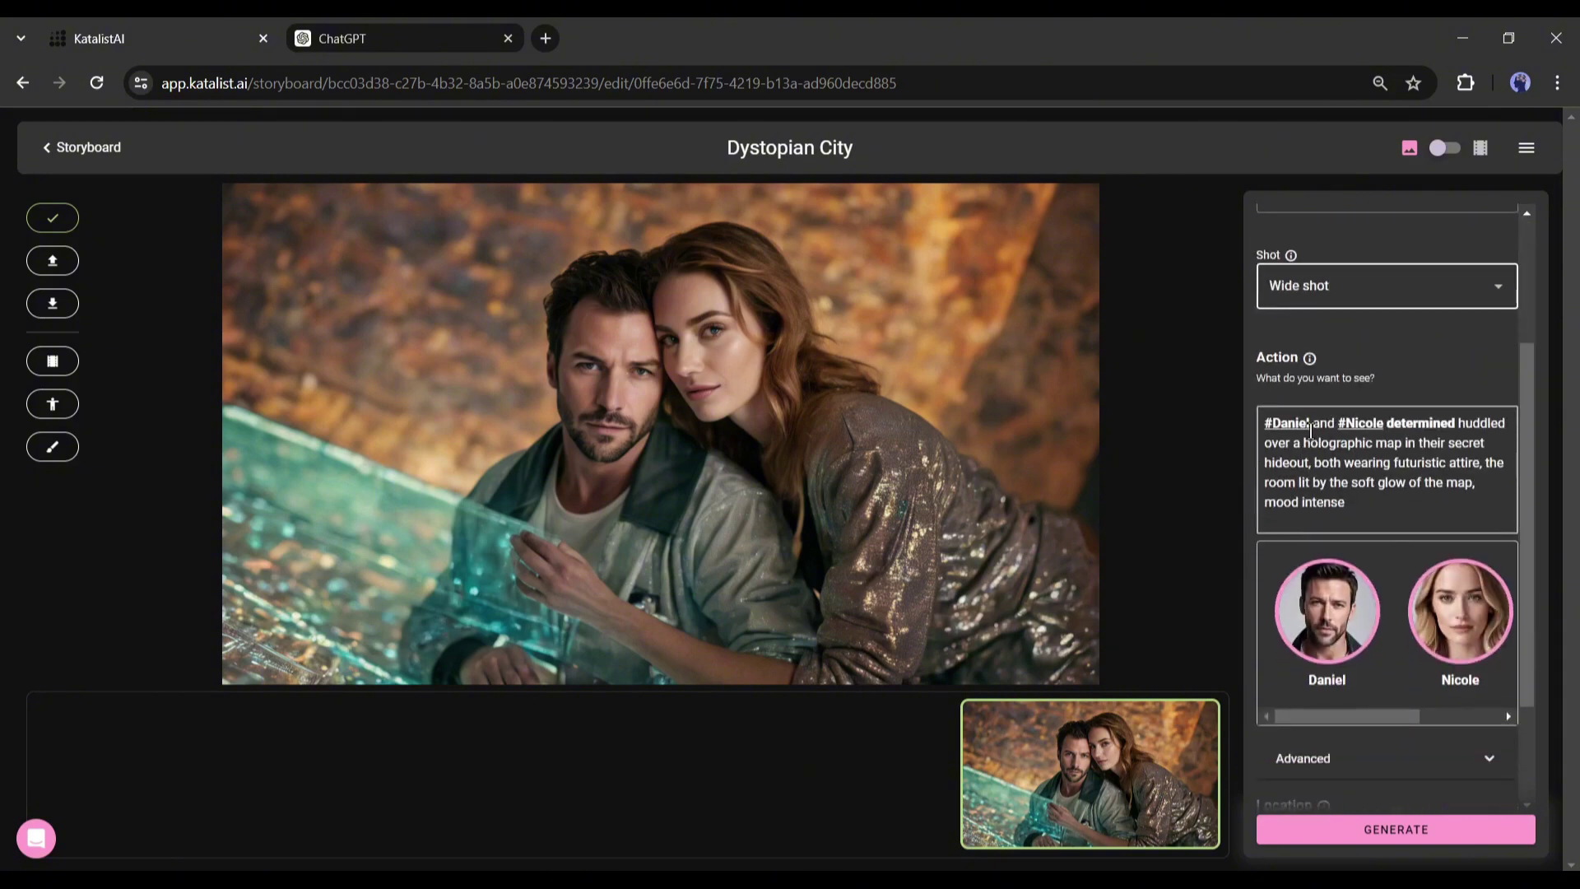
left_click(1312, 425)
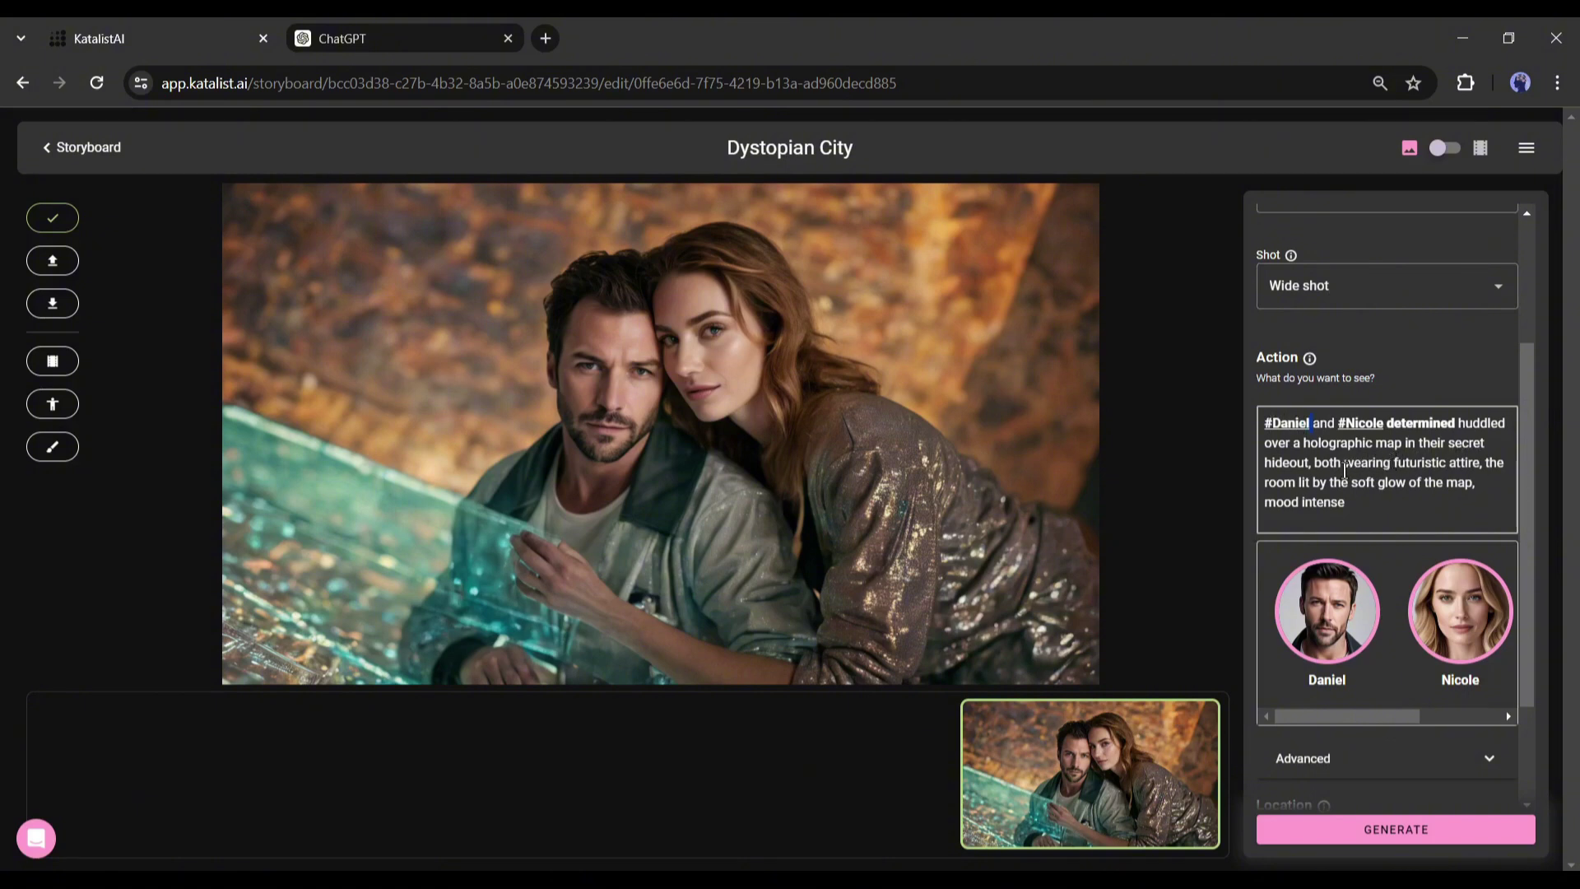
scroll(1321, 483, "down", 1)
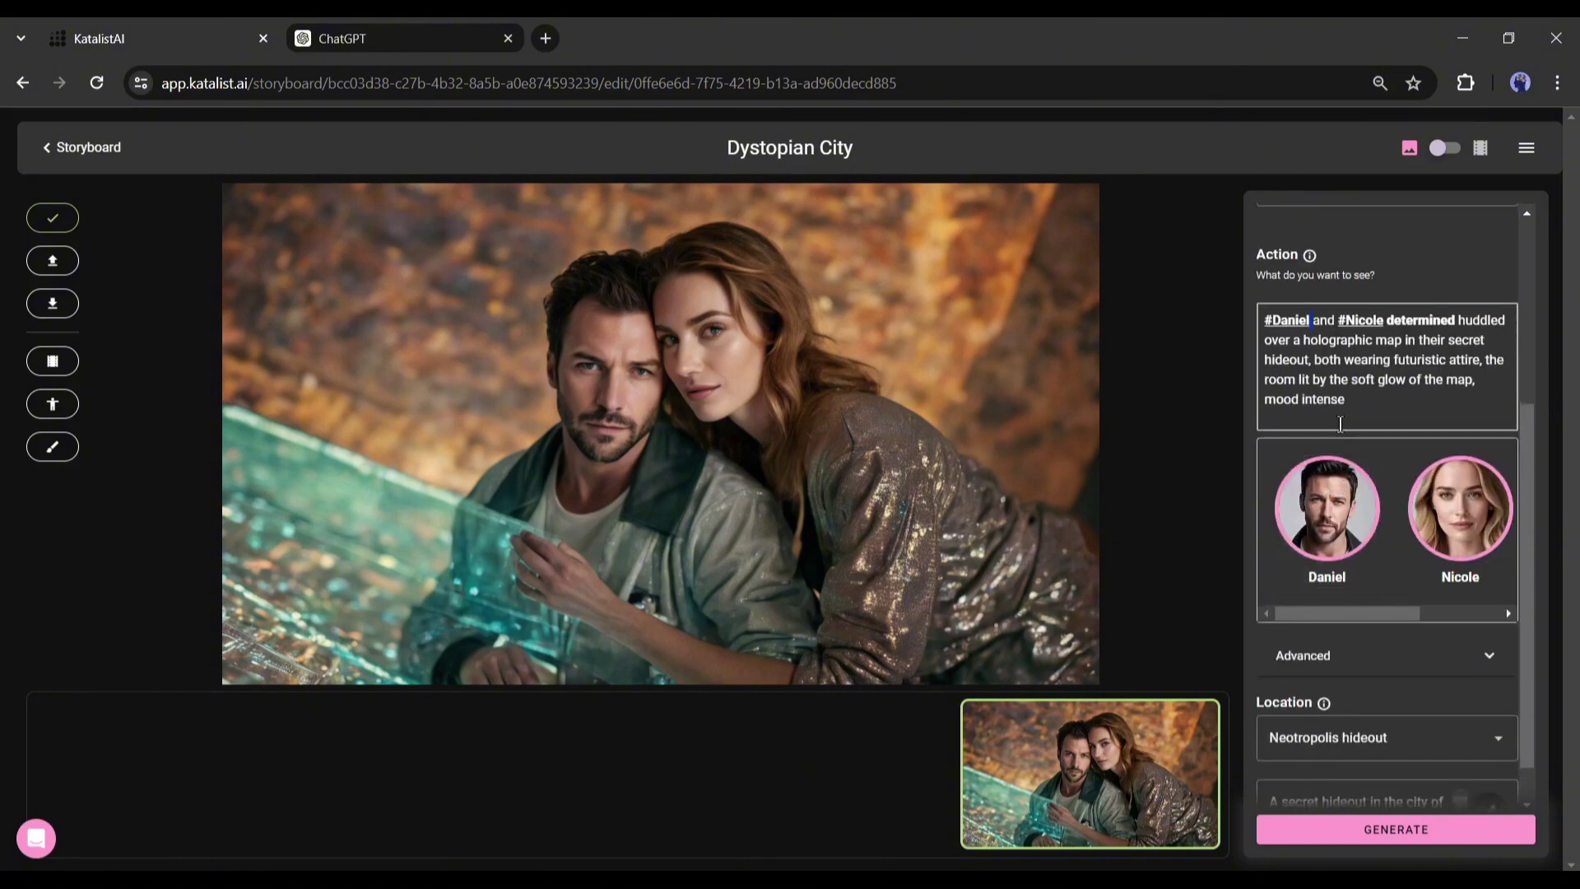
scroll(1331, 492, "up", 1)
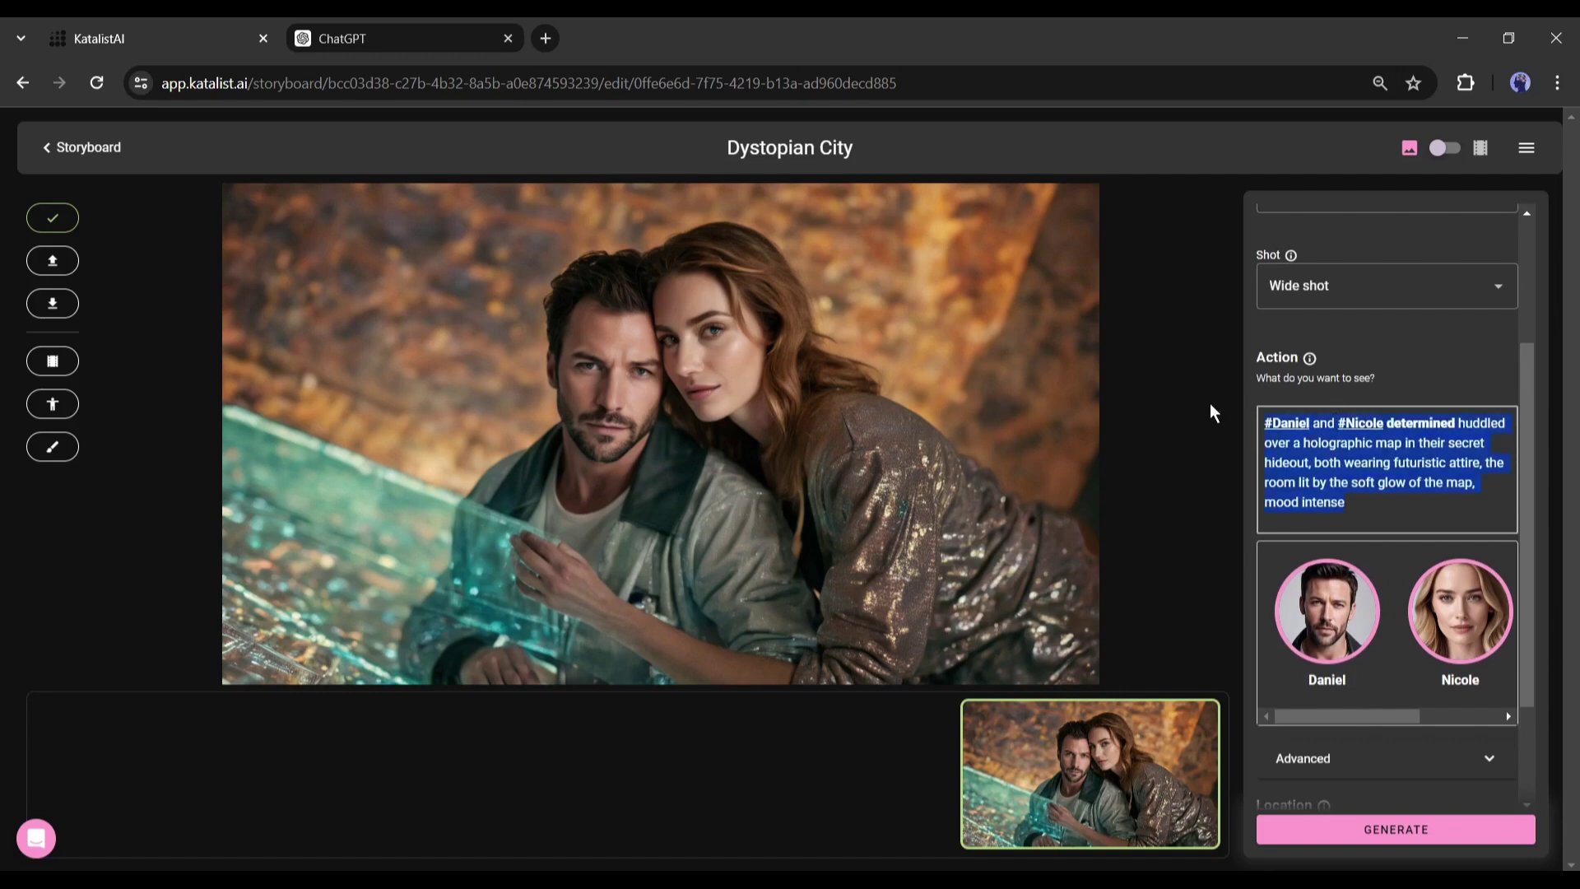
Clear Shot 0's Action prompt and expand Advanced to reach the Location list
key("BackSpace")
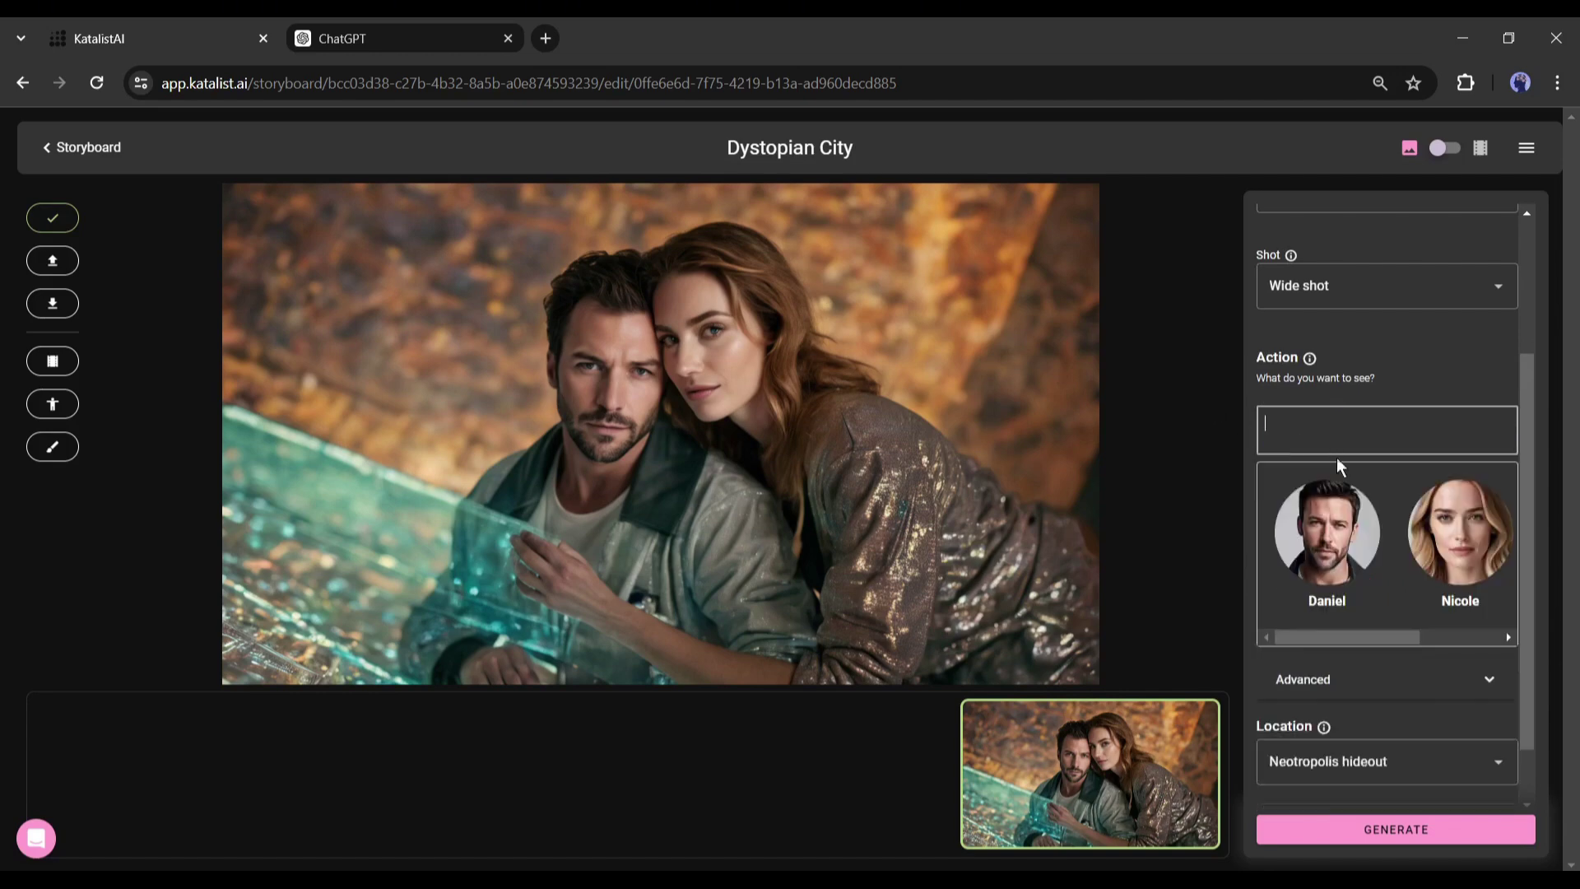
scroll(1358, 535, "down", 1)
left_click(1491, 615)
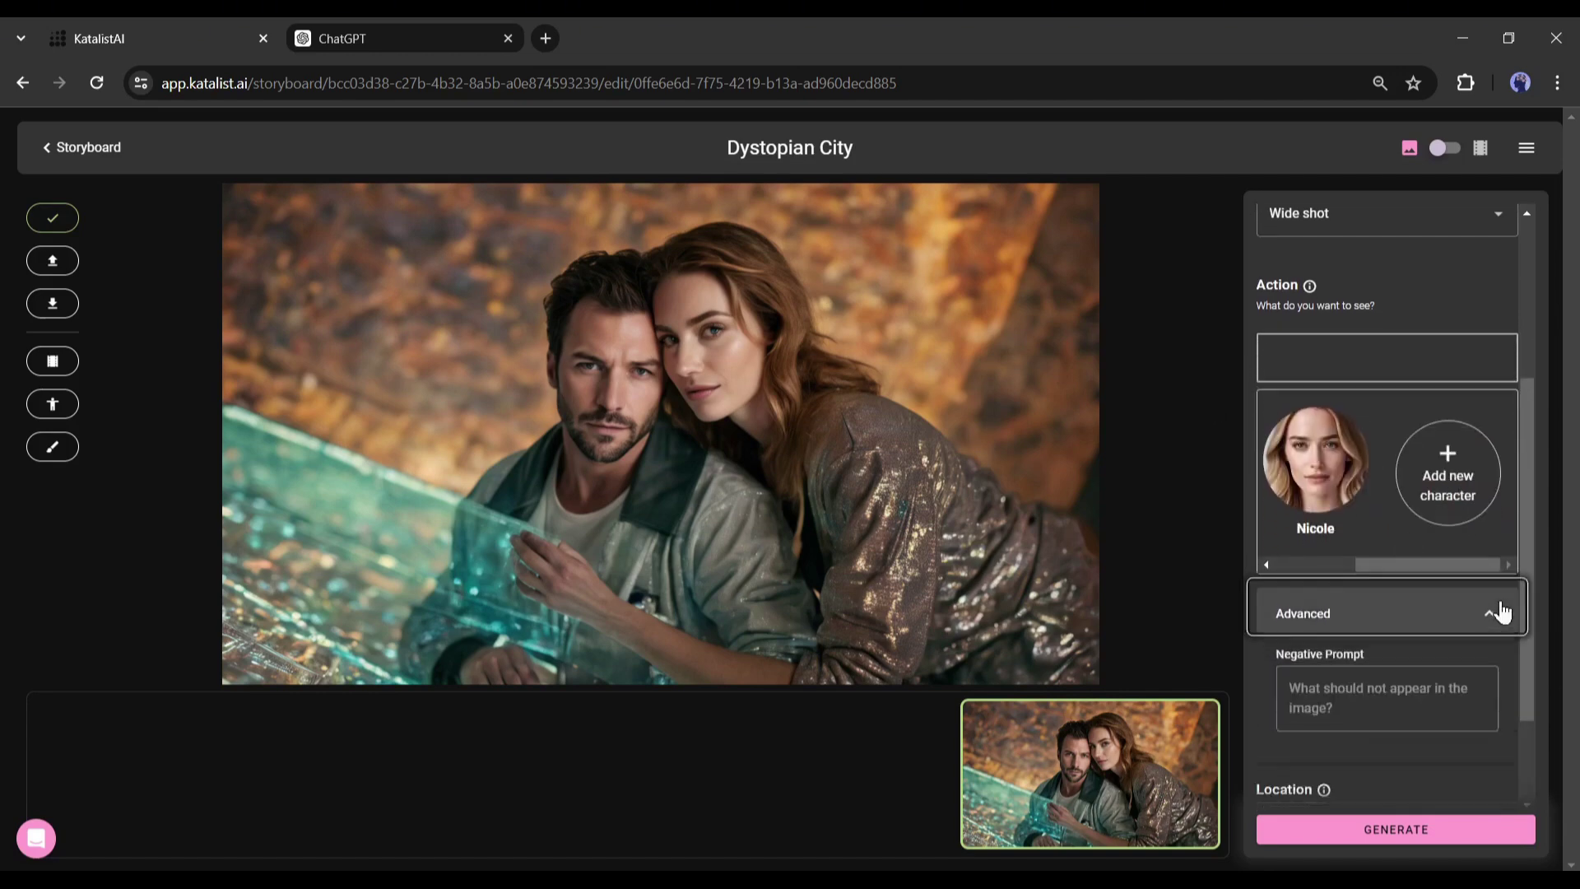
scroll(1436, 643, "down", 2)
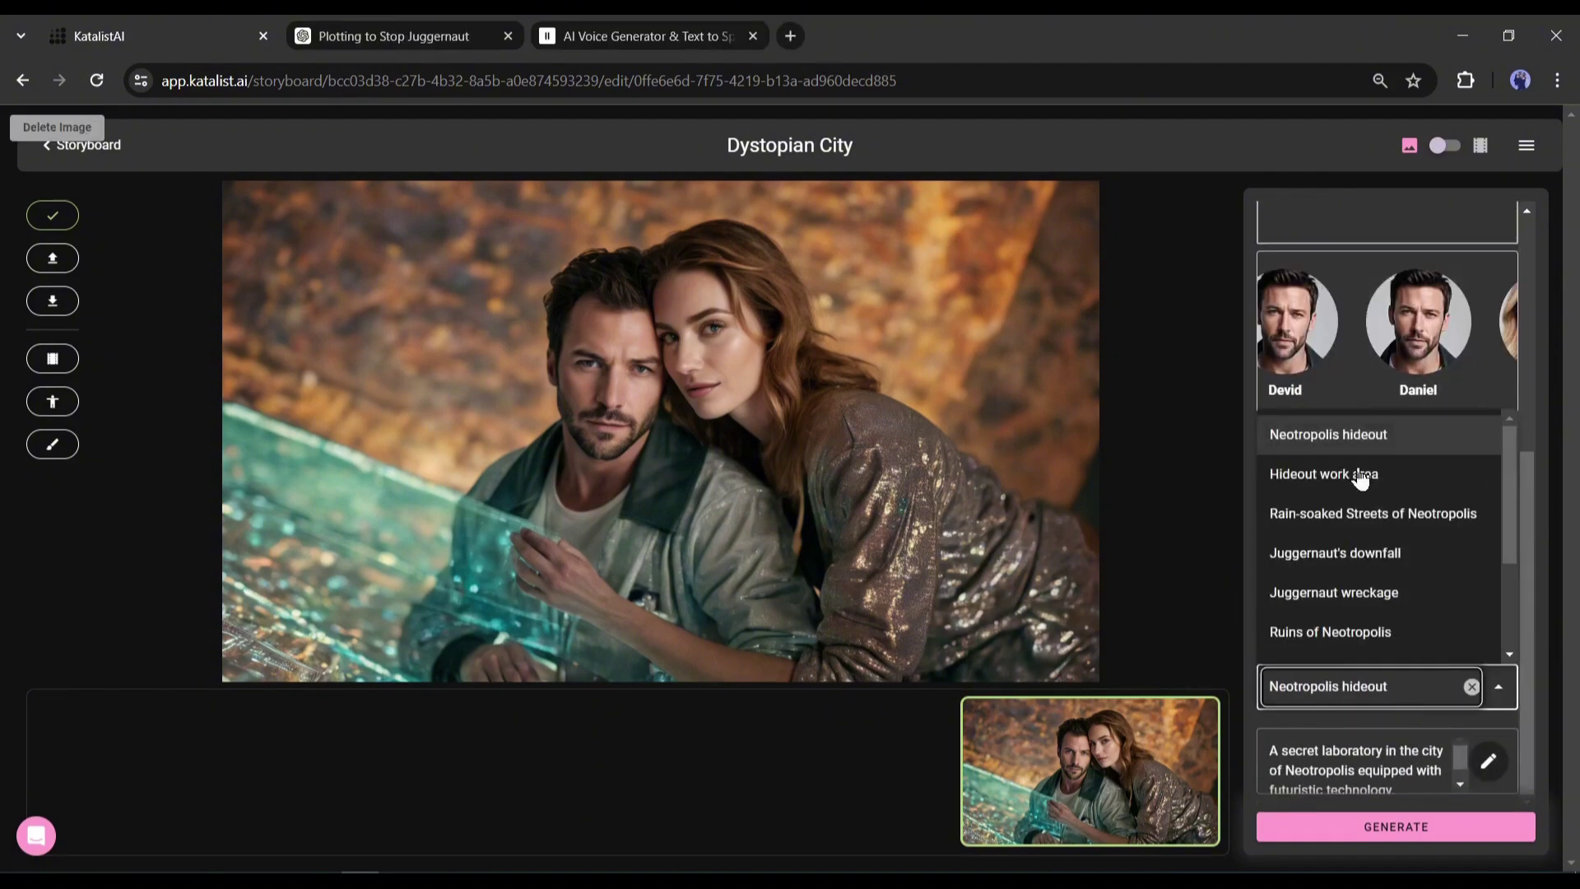
scroll(1372, 478, "down", 3)
scroll(1374, 484, "down", 1)
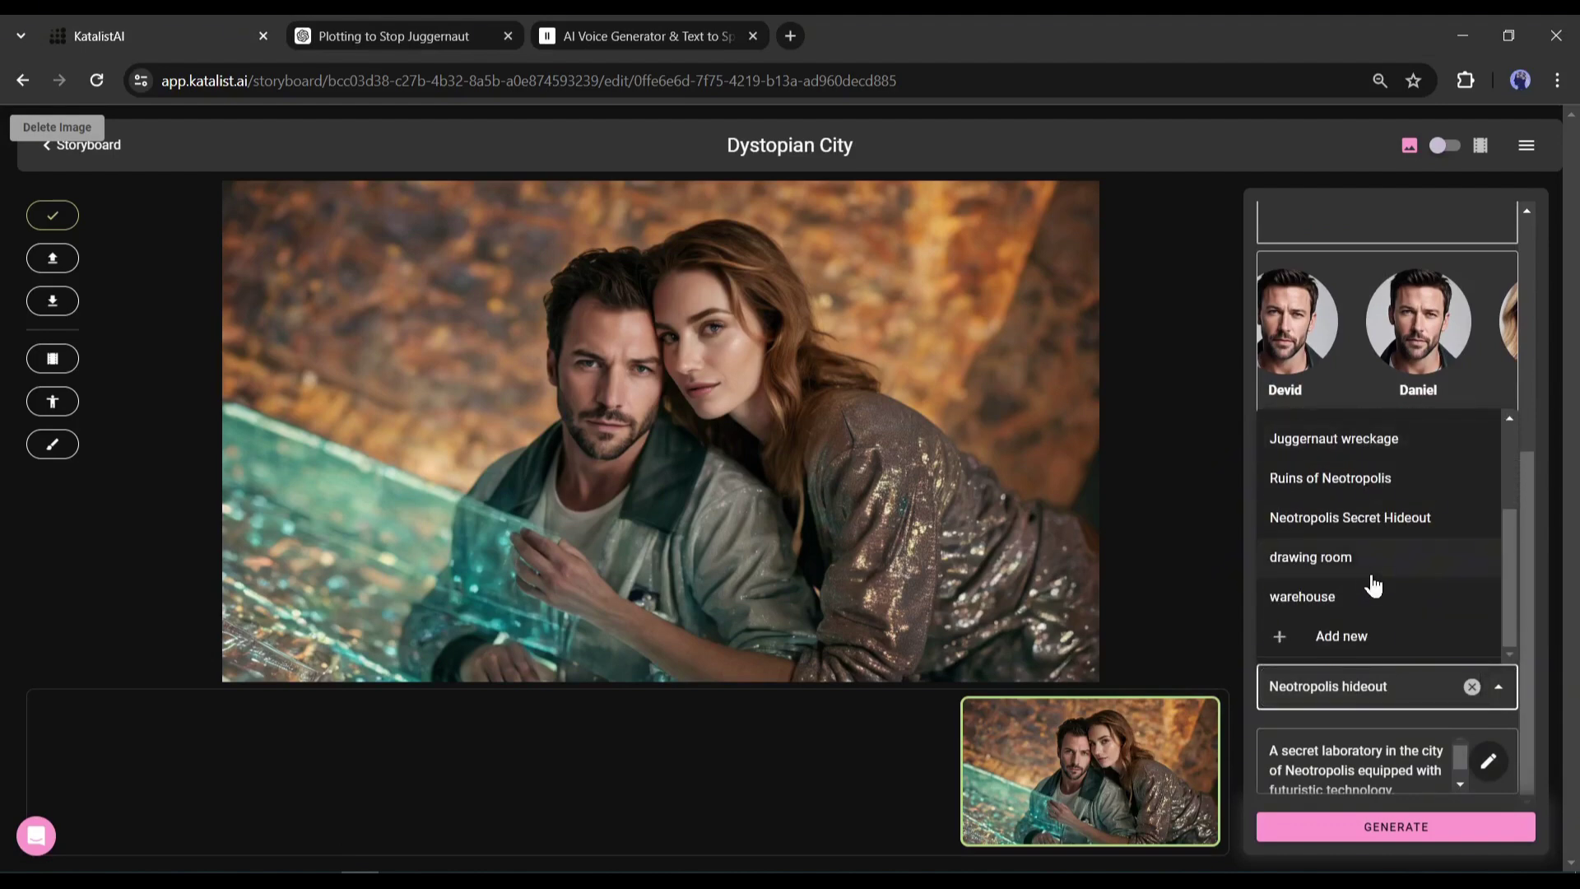
scroll(1375, 582, "up", 3)
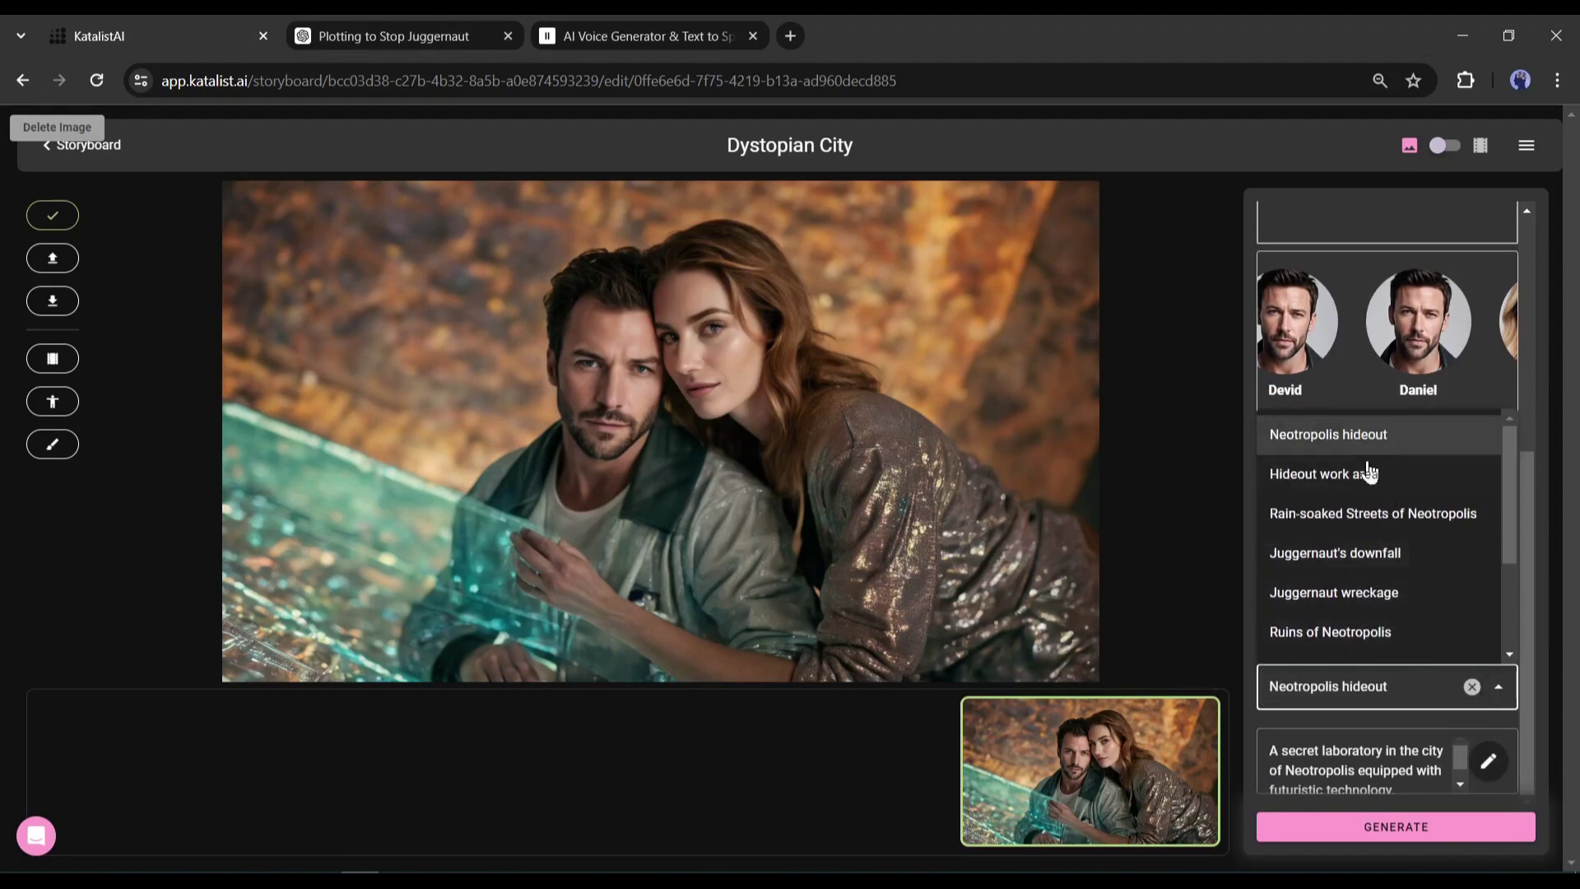
scroll(1363, 510, "down", 2)
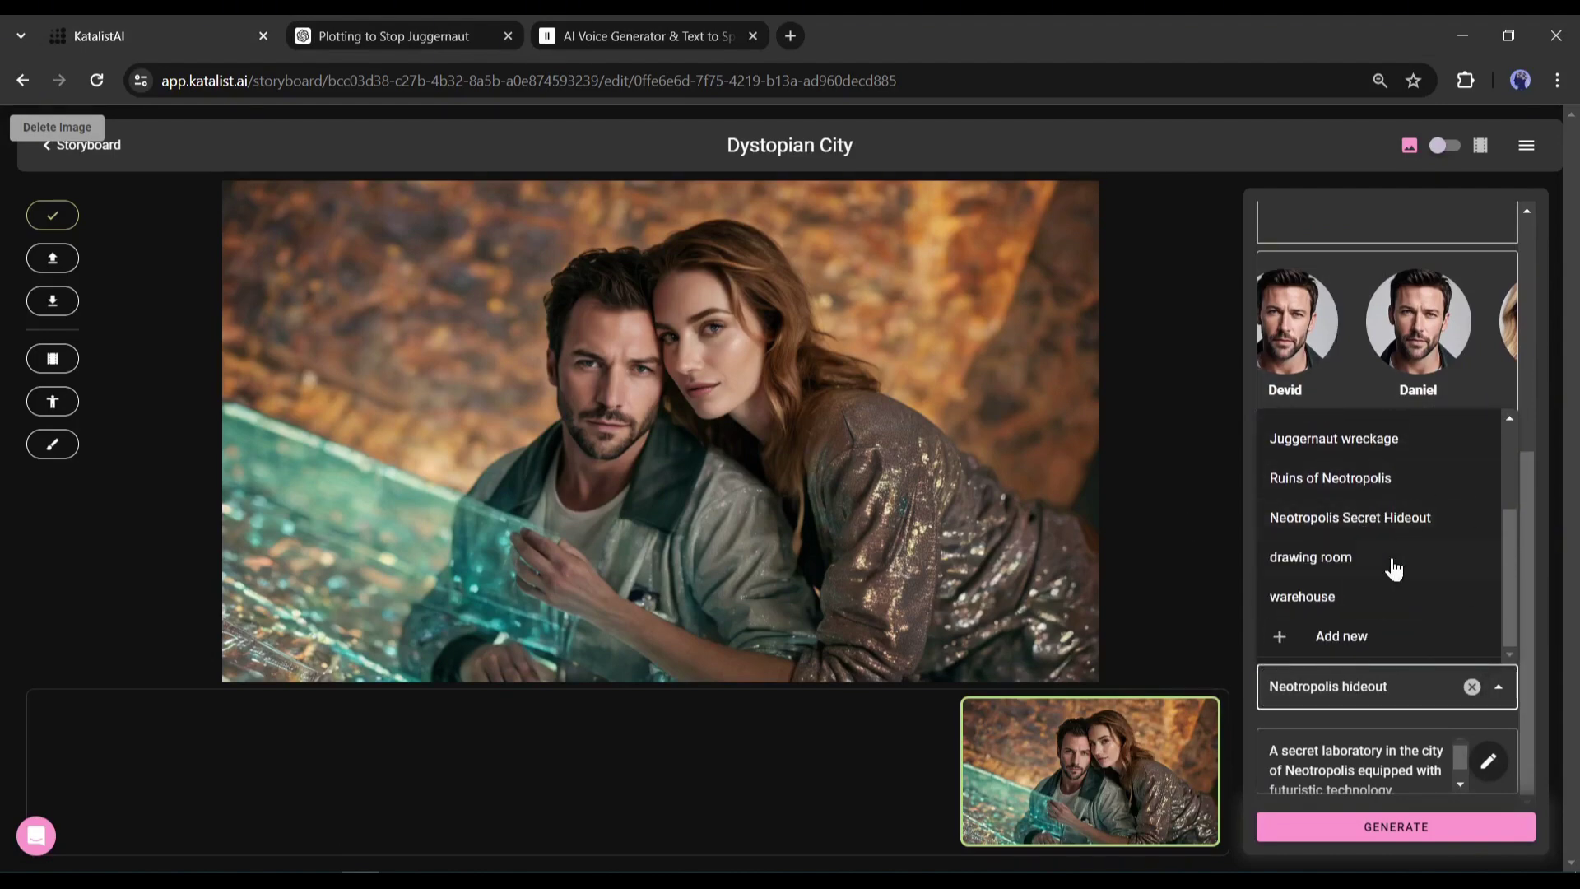
Create a 'City' location: a futuristic dystopian city with grime-covered towering skyscrapers and neon
left_click(1379, 639)
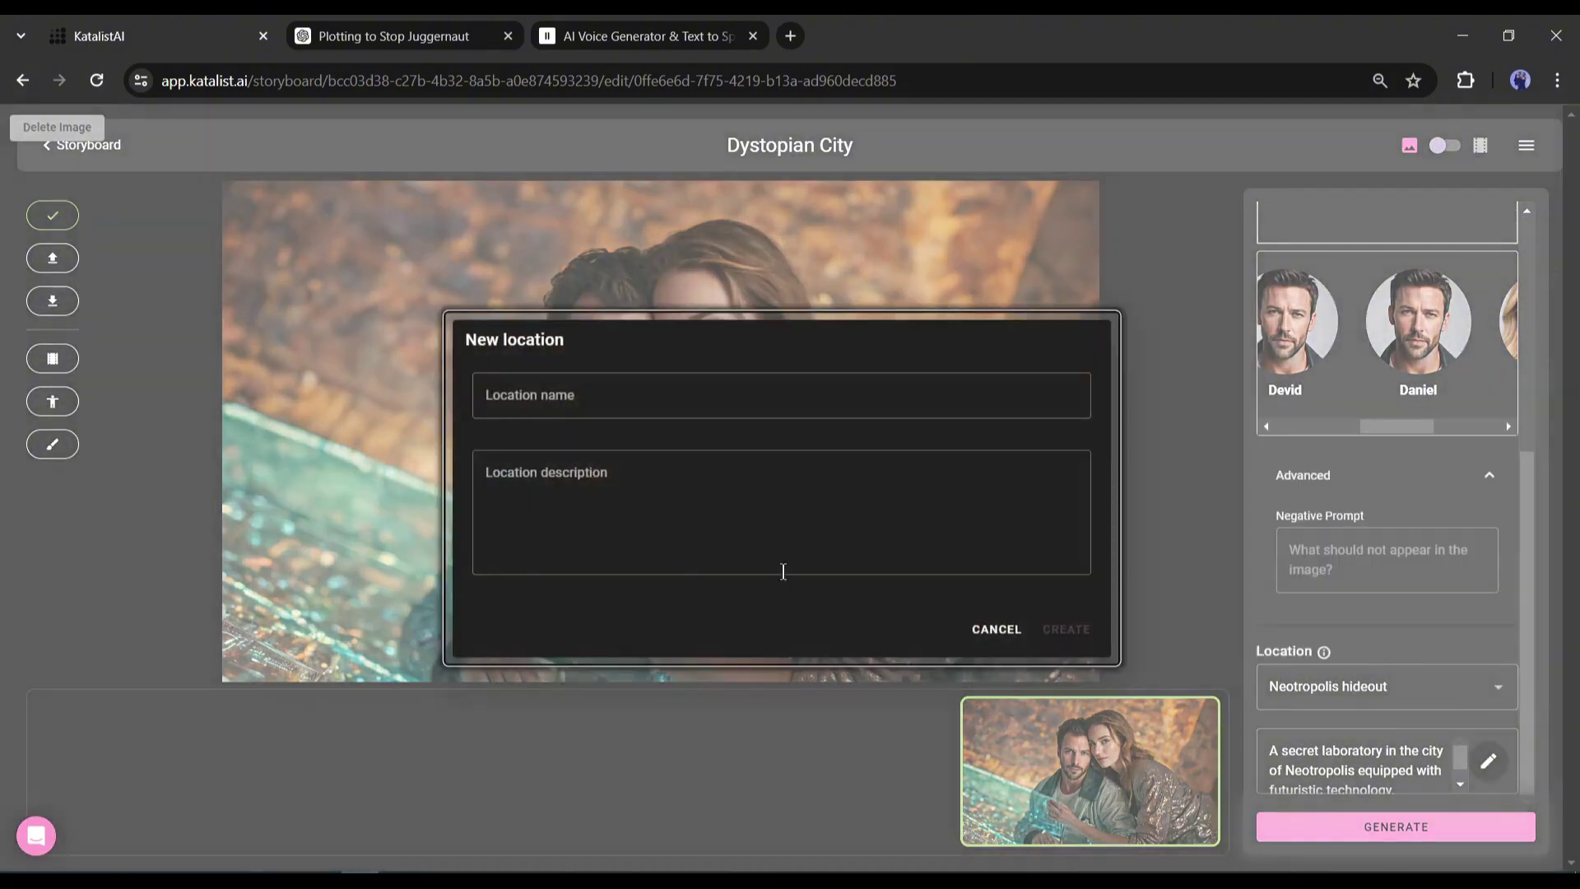
left_click(657, 394)
type("City")
left_click(643, 462)
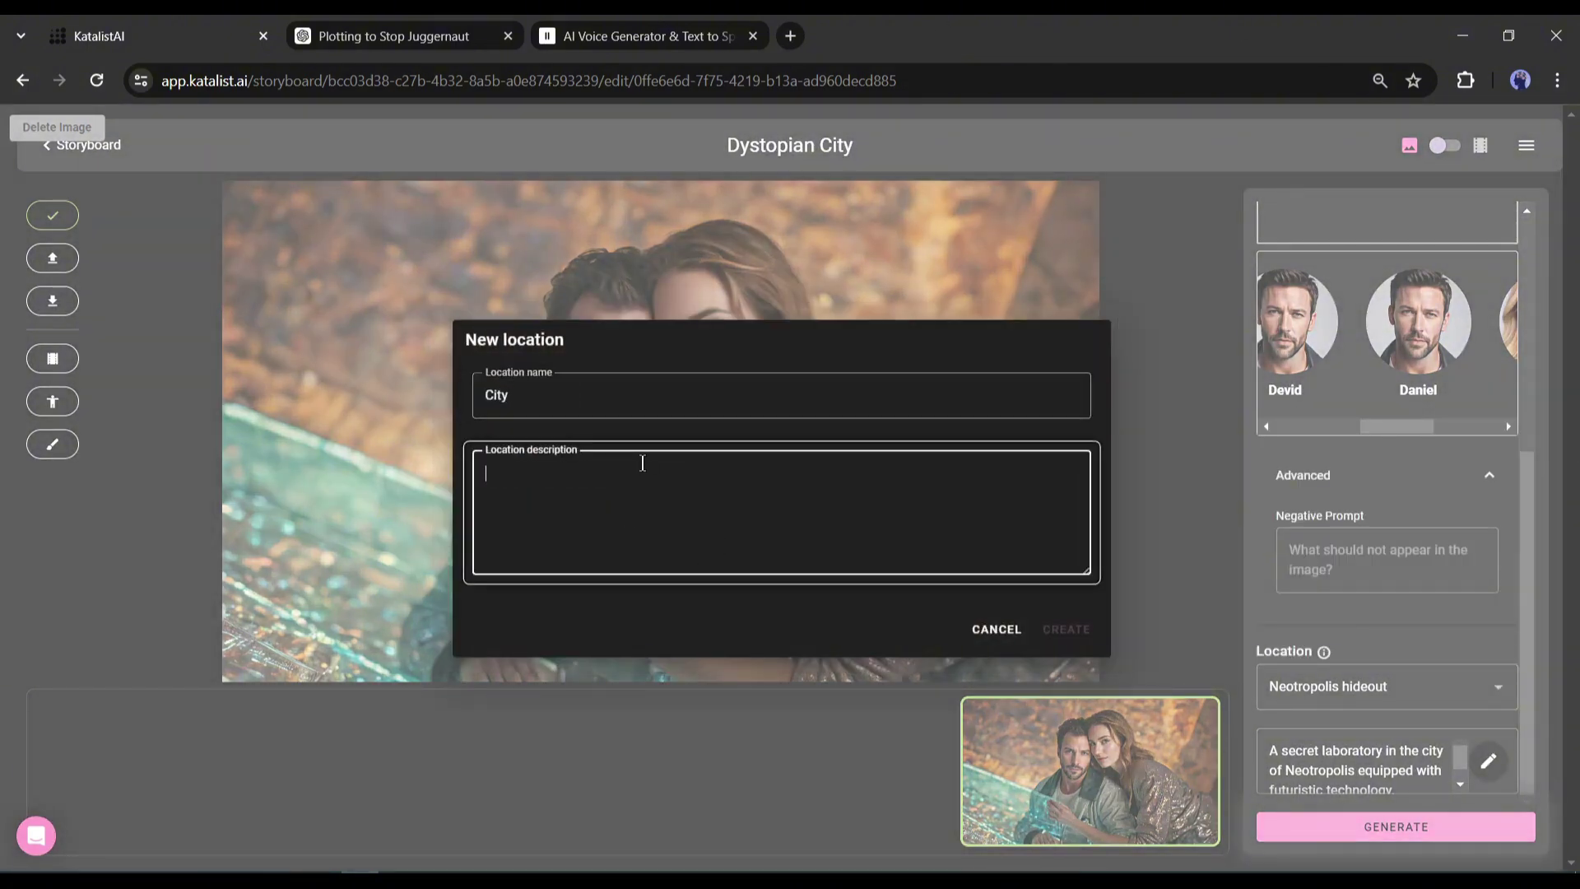
type("A future")
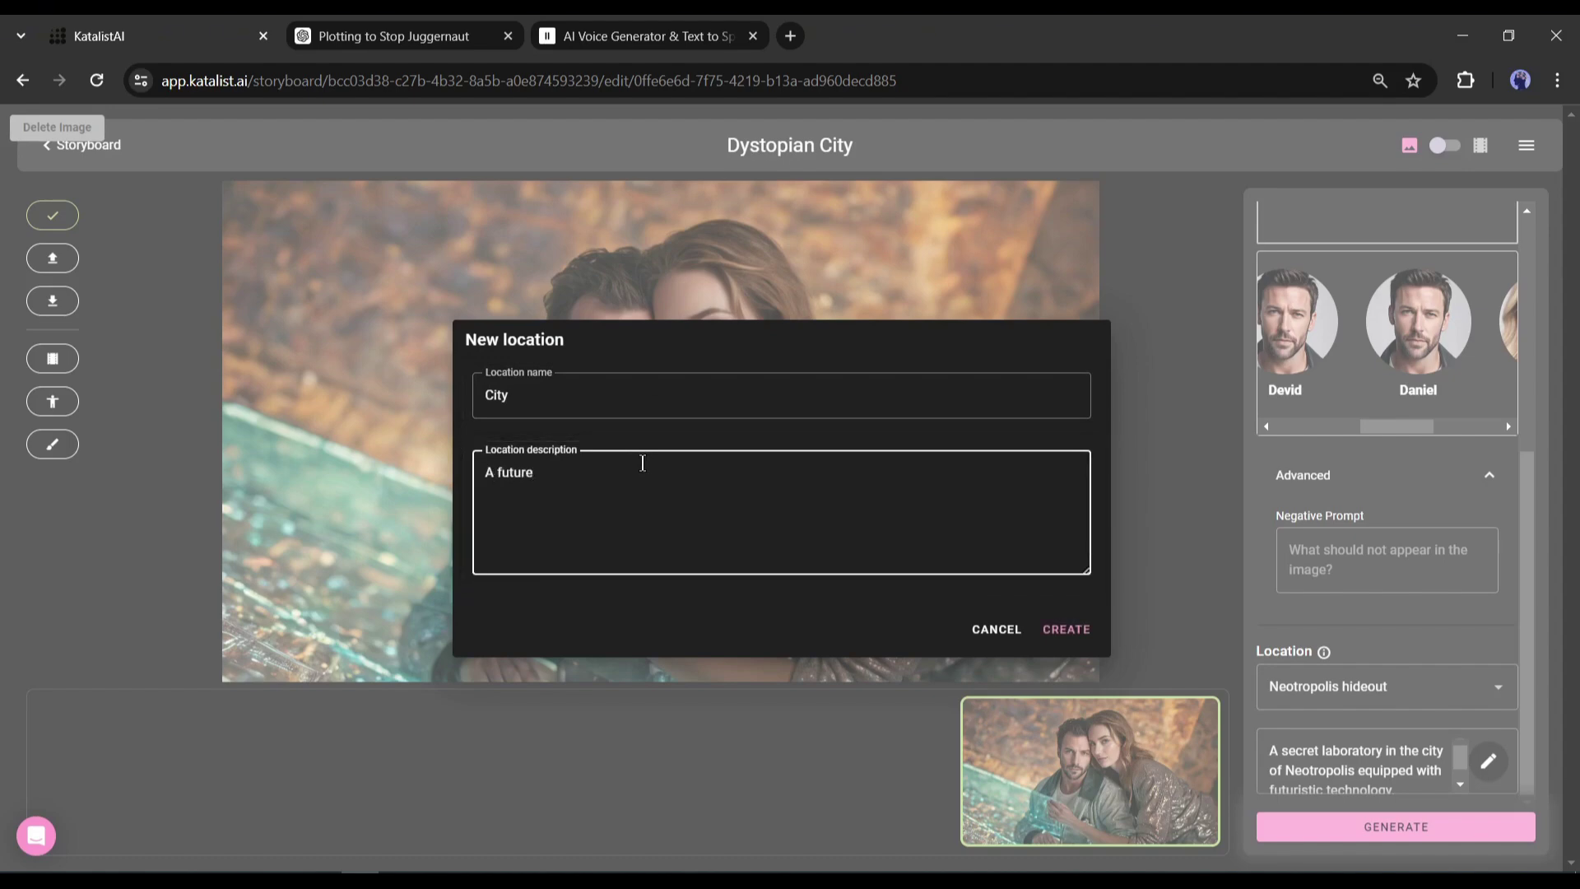
type("istic")
key("BackSpace")
key("BackSpace")
key("BackSpace")
key("BackSpace")
key("BackSpace")
key("BackSpace")
type("istic dystopian")
type("city,  with towering skyscrapers covered in grime, neon light,")
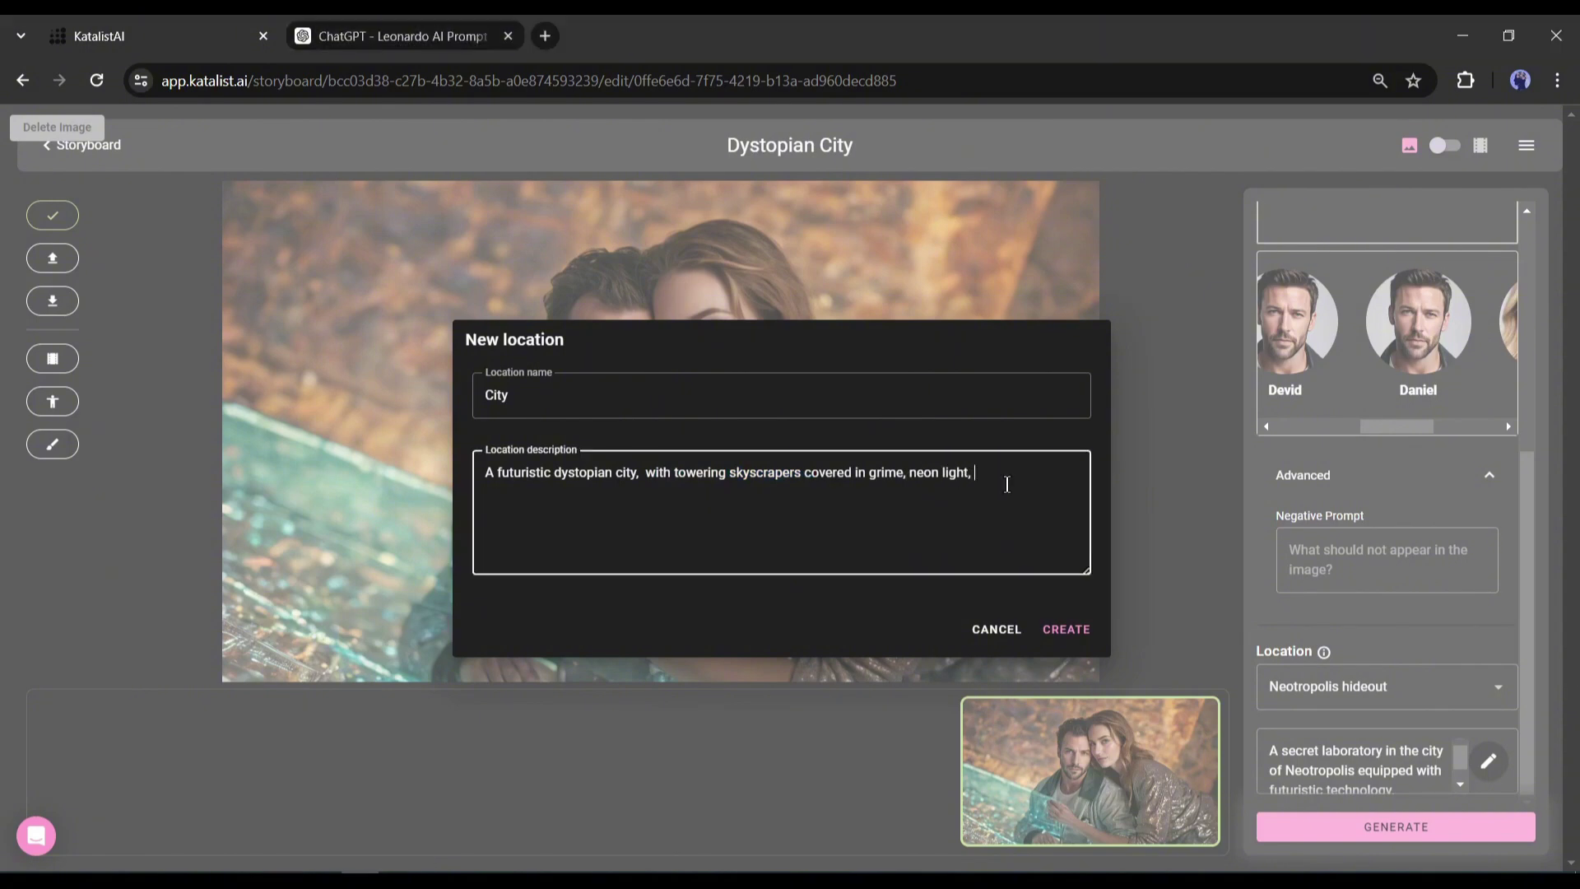
type("neon lights casting harsh glows, streets filled with debris and decrepit vehicles, people in worn-out clothes walking hurriedly, dark alleyways with flickering signs, drones patrolling the sky, photorealistic, ultra-detailed, 8K,")
left_click_drag(910, 472, 979, 472)
key("BackSpace")
left_click(1064, 630)
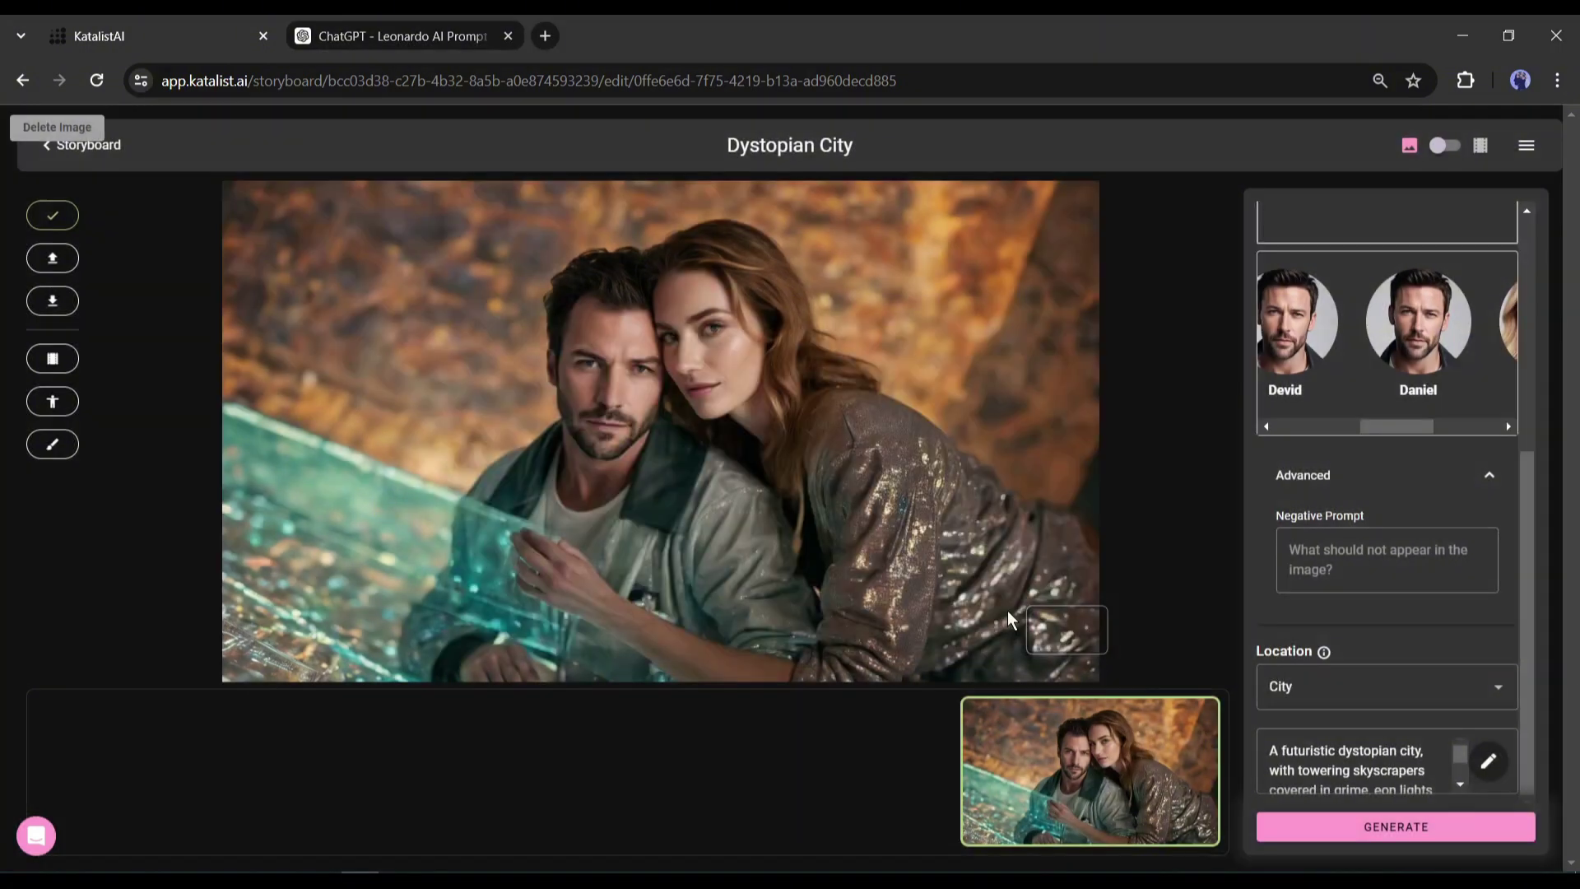
Generate new images for Shot 0 and preview the second through fifth results
scroll(1391, 757, "down", 5)
left_click(1392, 827)
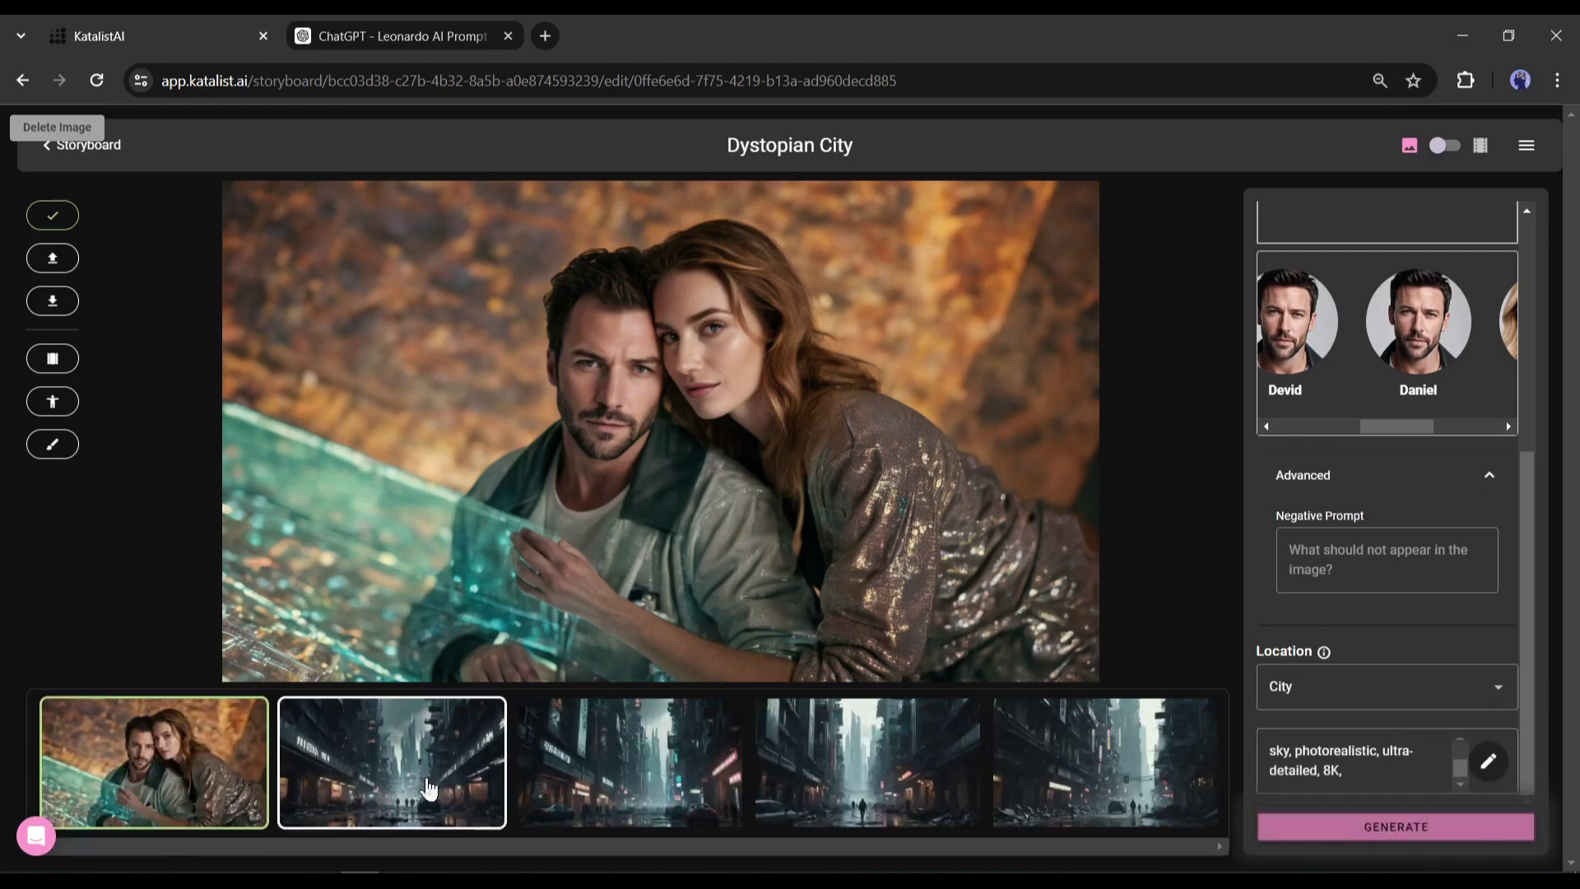
left_click(424, 788)
left_click(630, 781)
left_click(842, 778)
left_click(1074, 785)
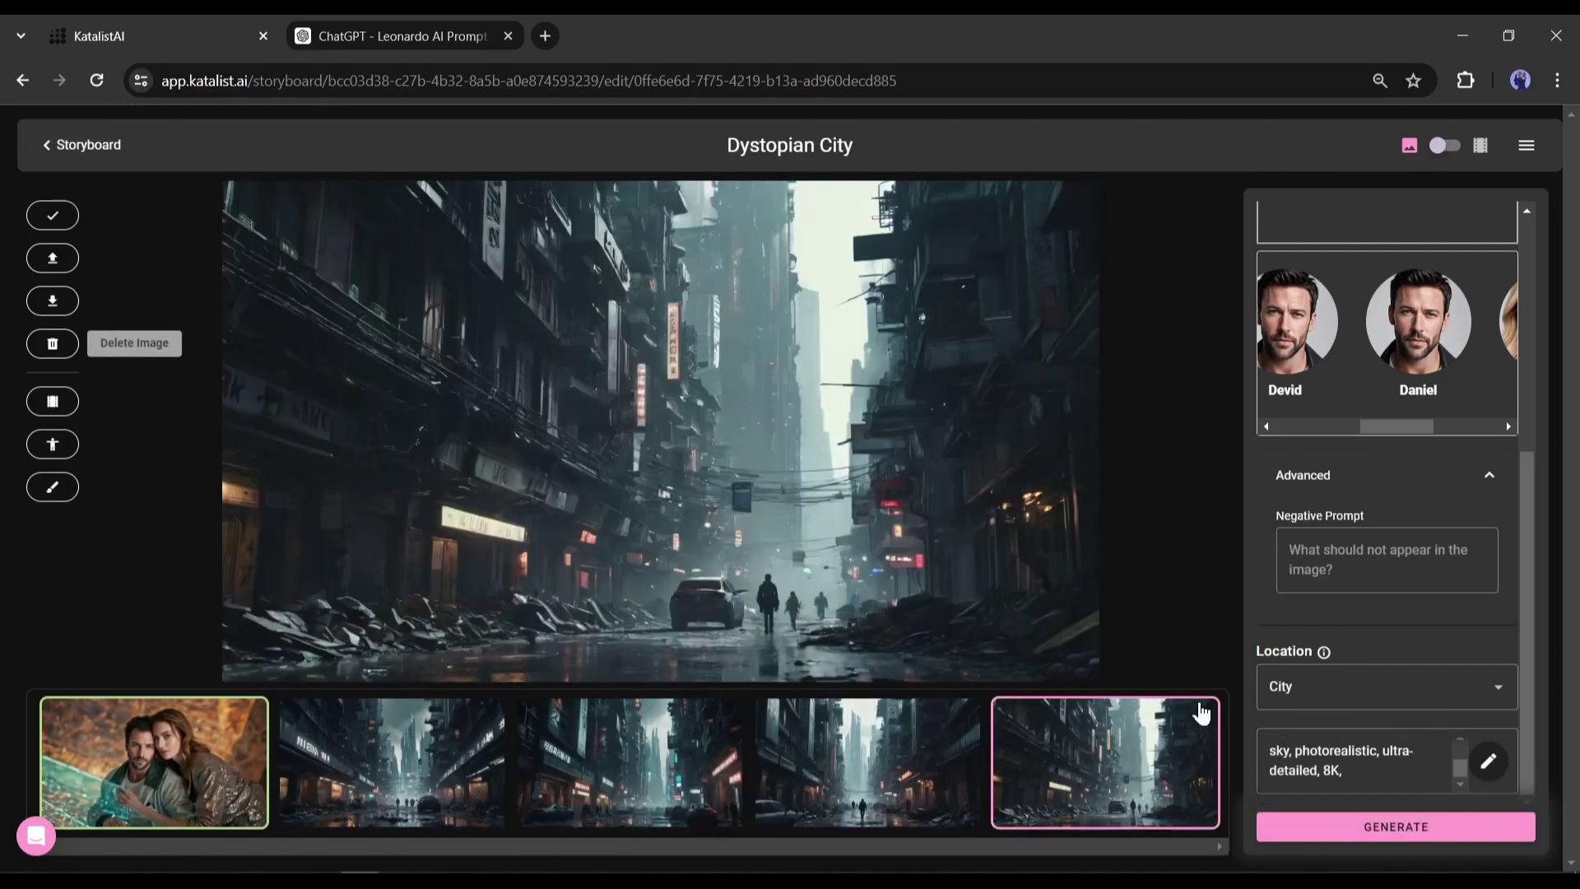
Regenerate with the Shot from above angle and assign the fifth aerial city image to the frame
scroll(1375, 606, "up", 5)
left_click(1391, 401)
left_click(1291, 439)
left_click(1397, 830)
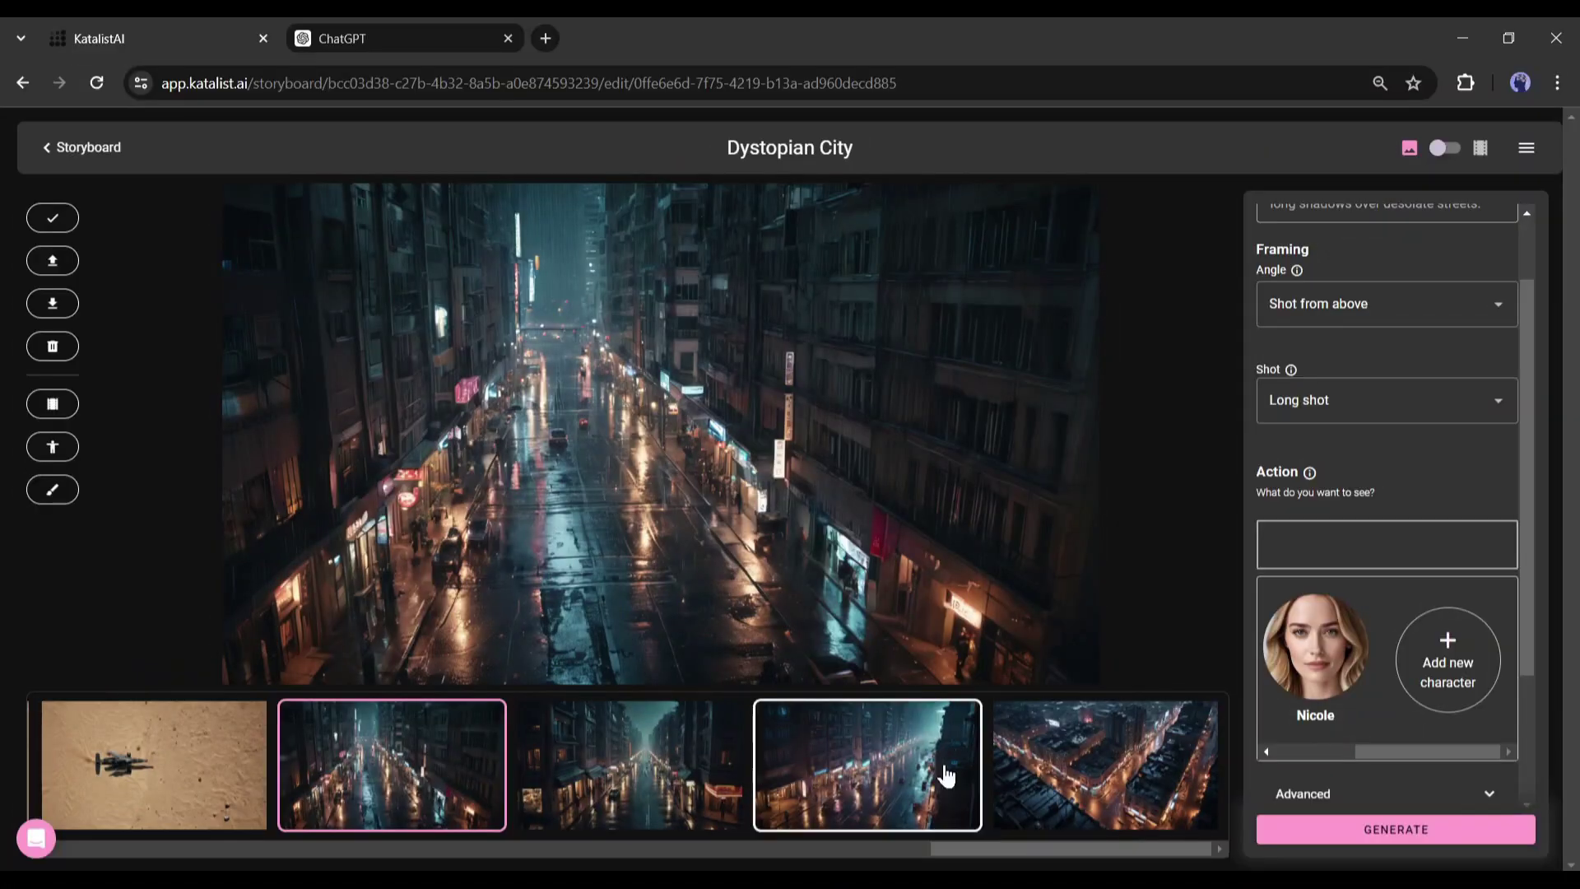
left_click(1126, 777)
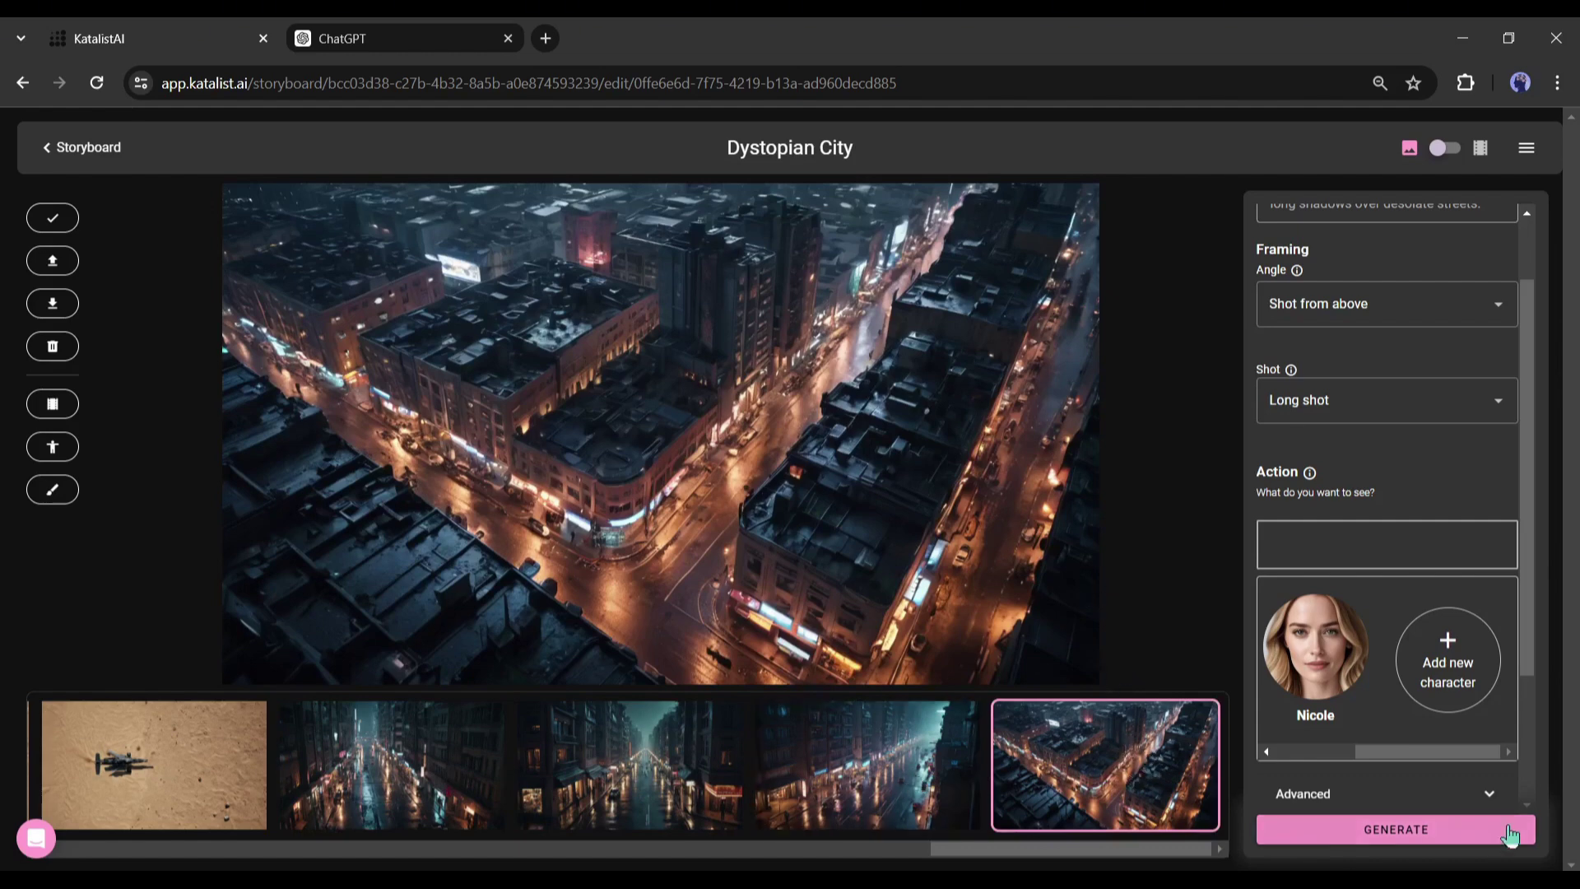
left_click(52, 218)
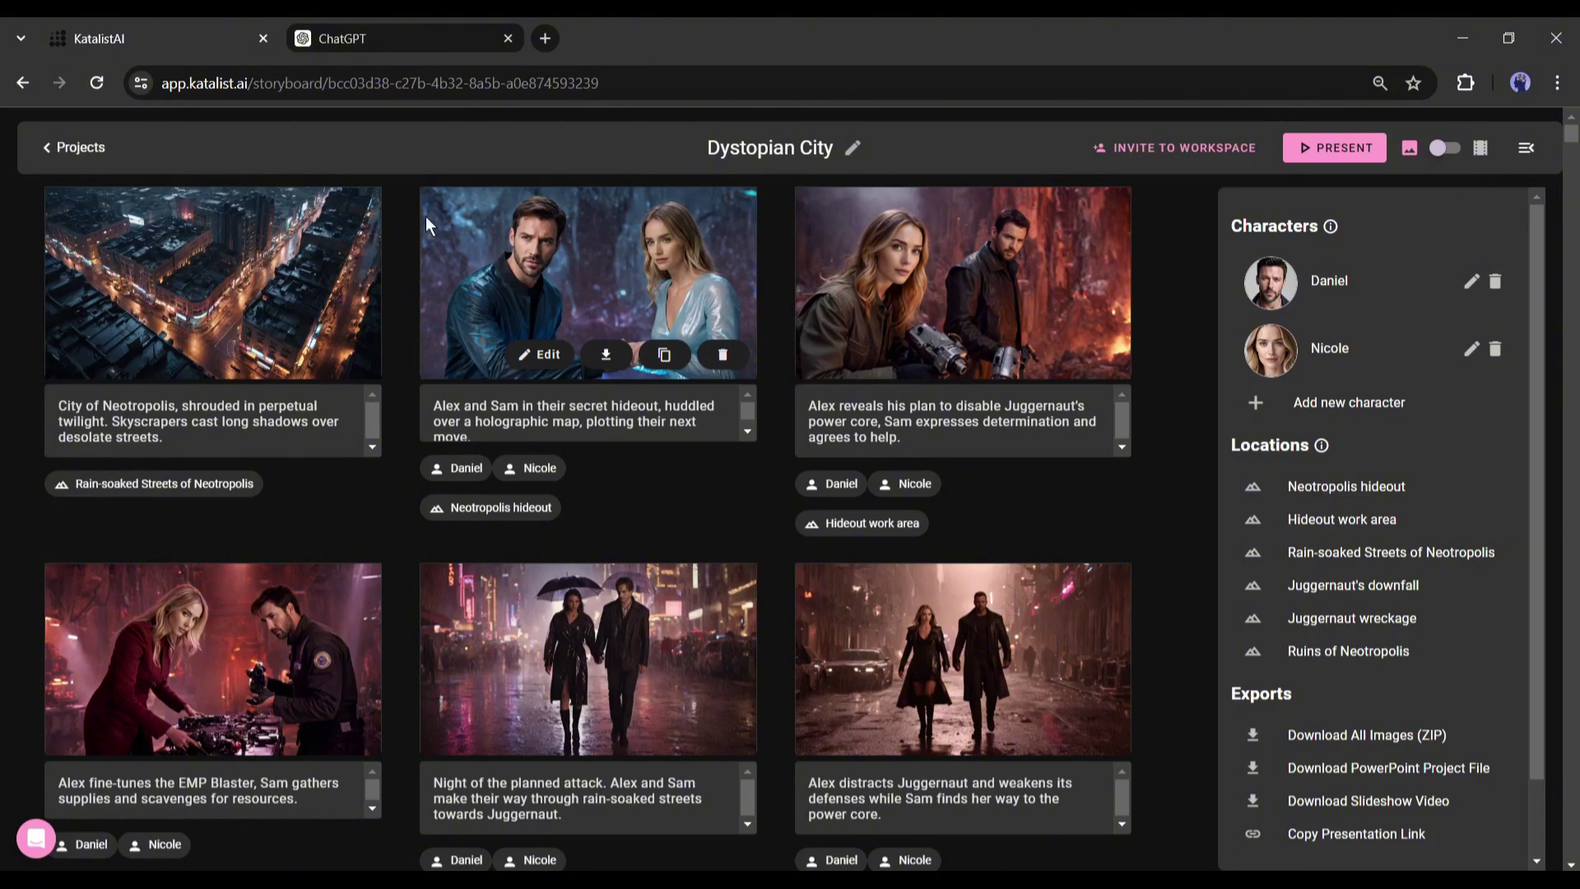
Open the hideout shot and set its angle to Straight on shot and size to Long shot
left_click(529, 349)
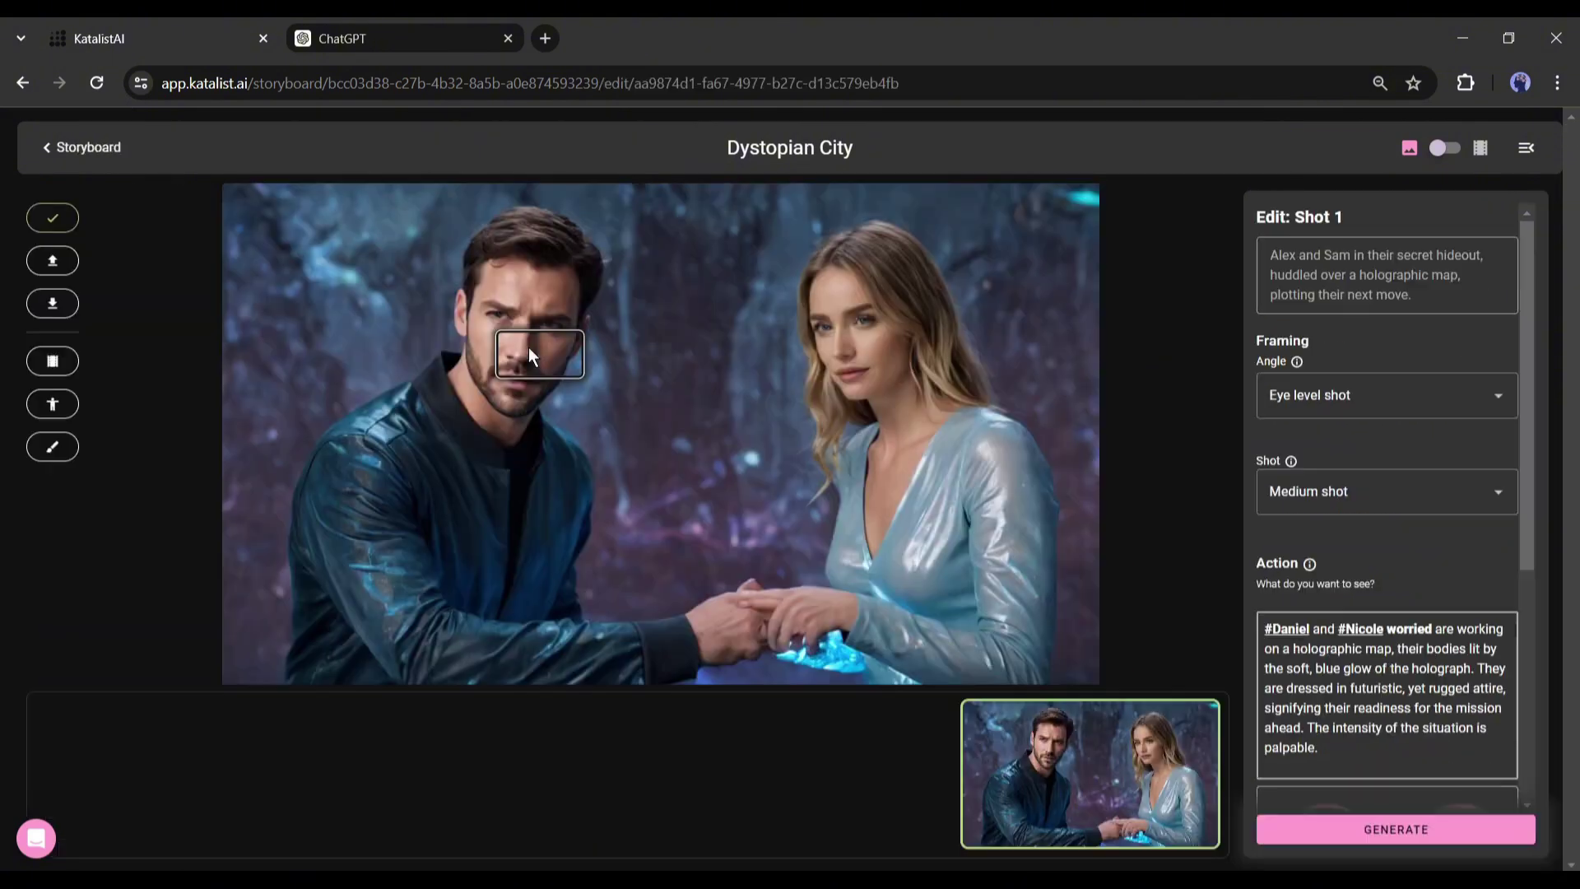
left_click(1497, 405)
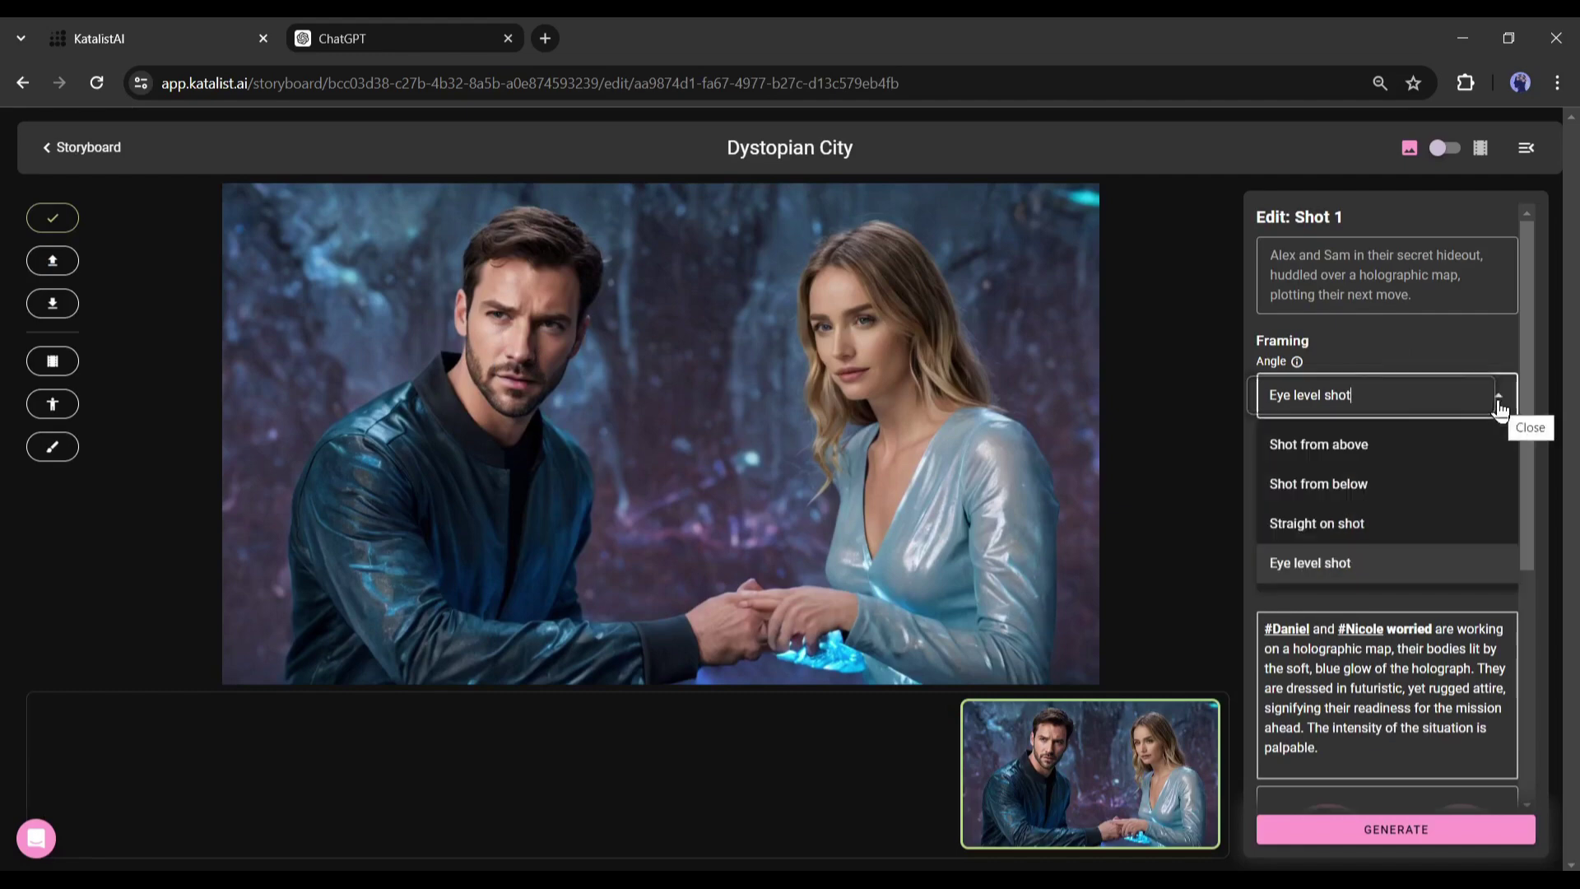
left_click(1371, 524)
left_click(1495, 494)
left_click(1386, 616)
scroll(1428, 699, "down", 1)
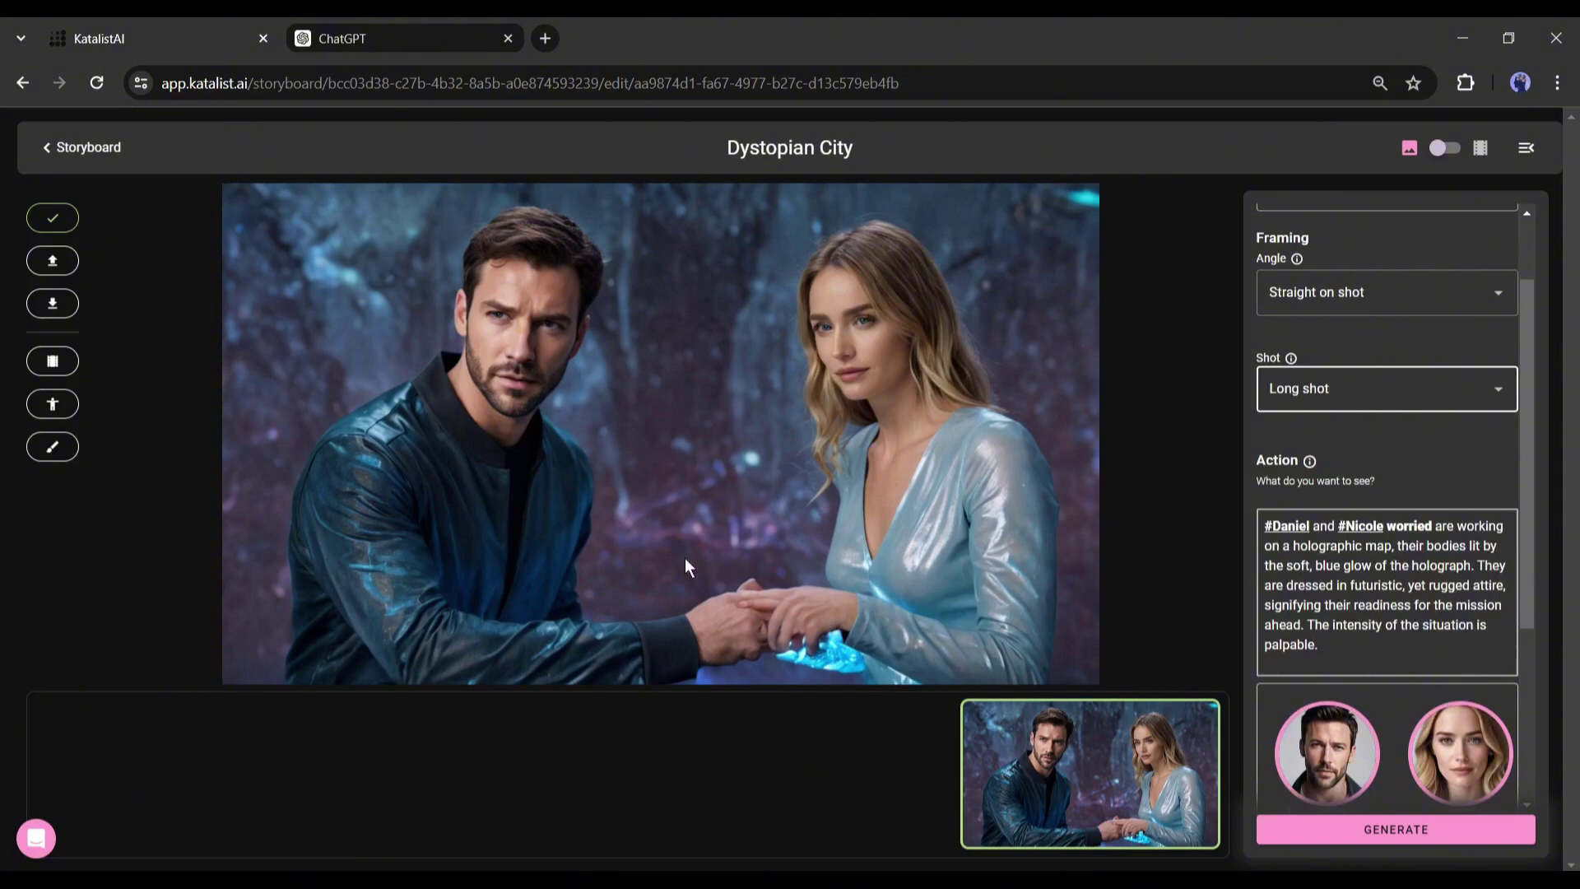
scroll(1360, 613, "down", 3)
left_click_drag(1388, 563, 1430, 508)
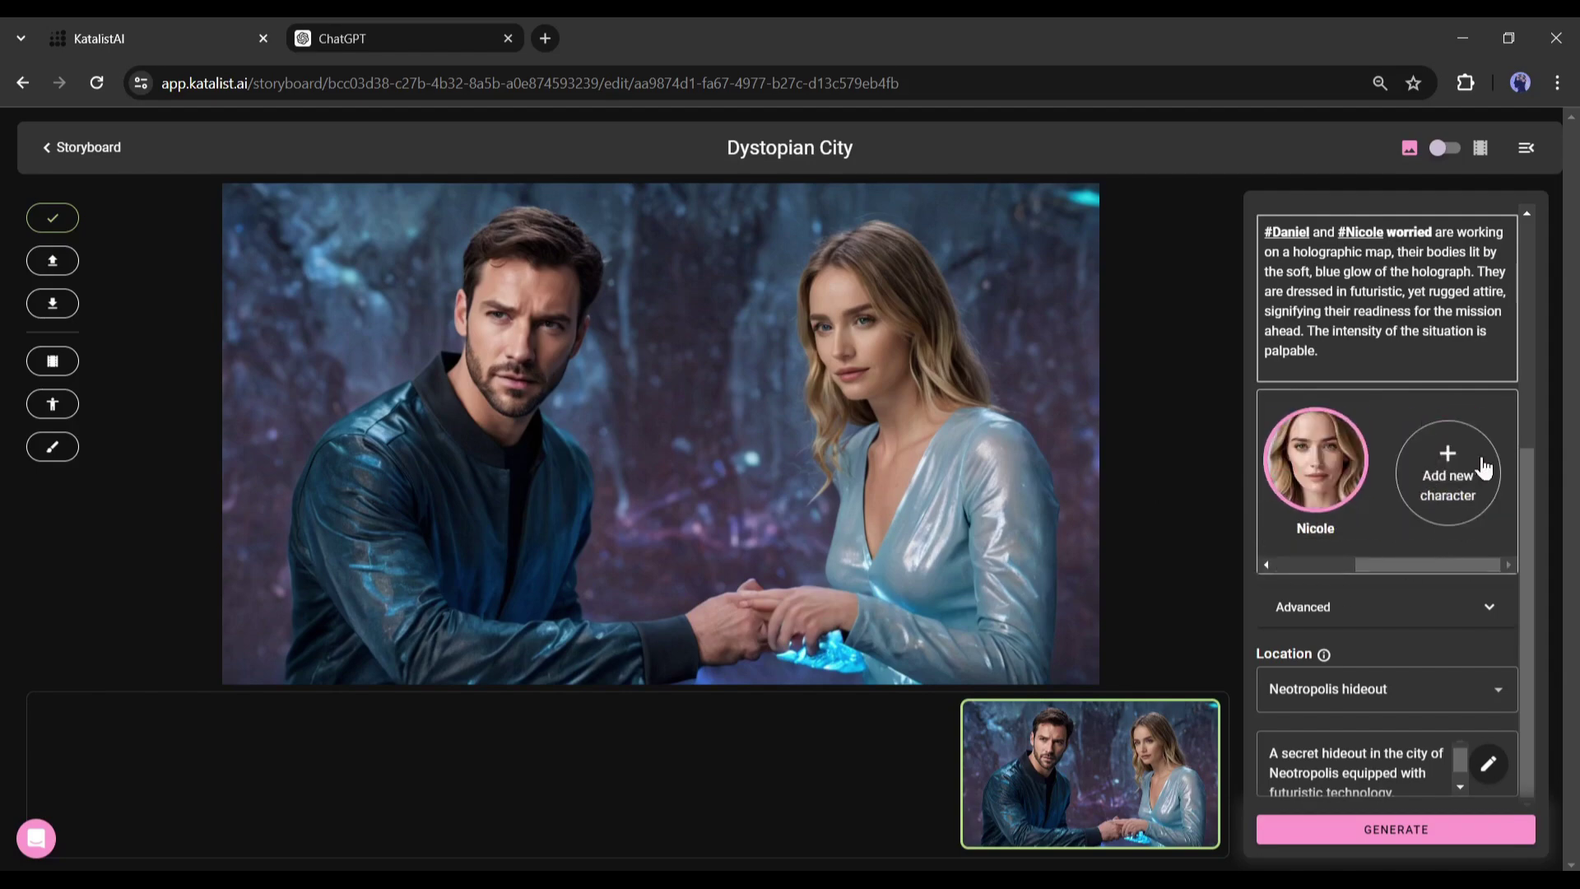
Try adding a custom character from My Characters, then cancel and keep just Daniel and Nicole
left_click(1461, 482)
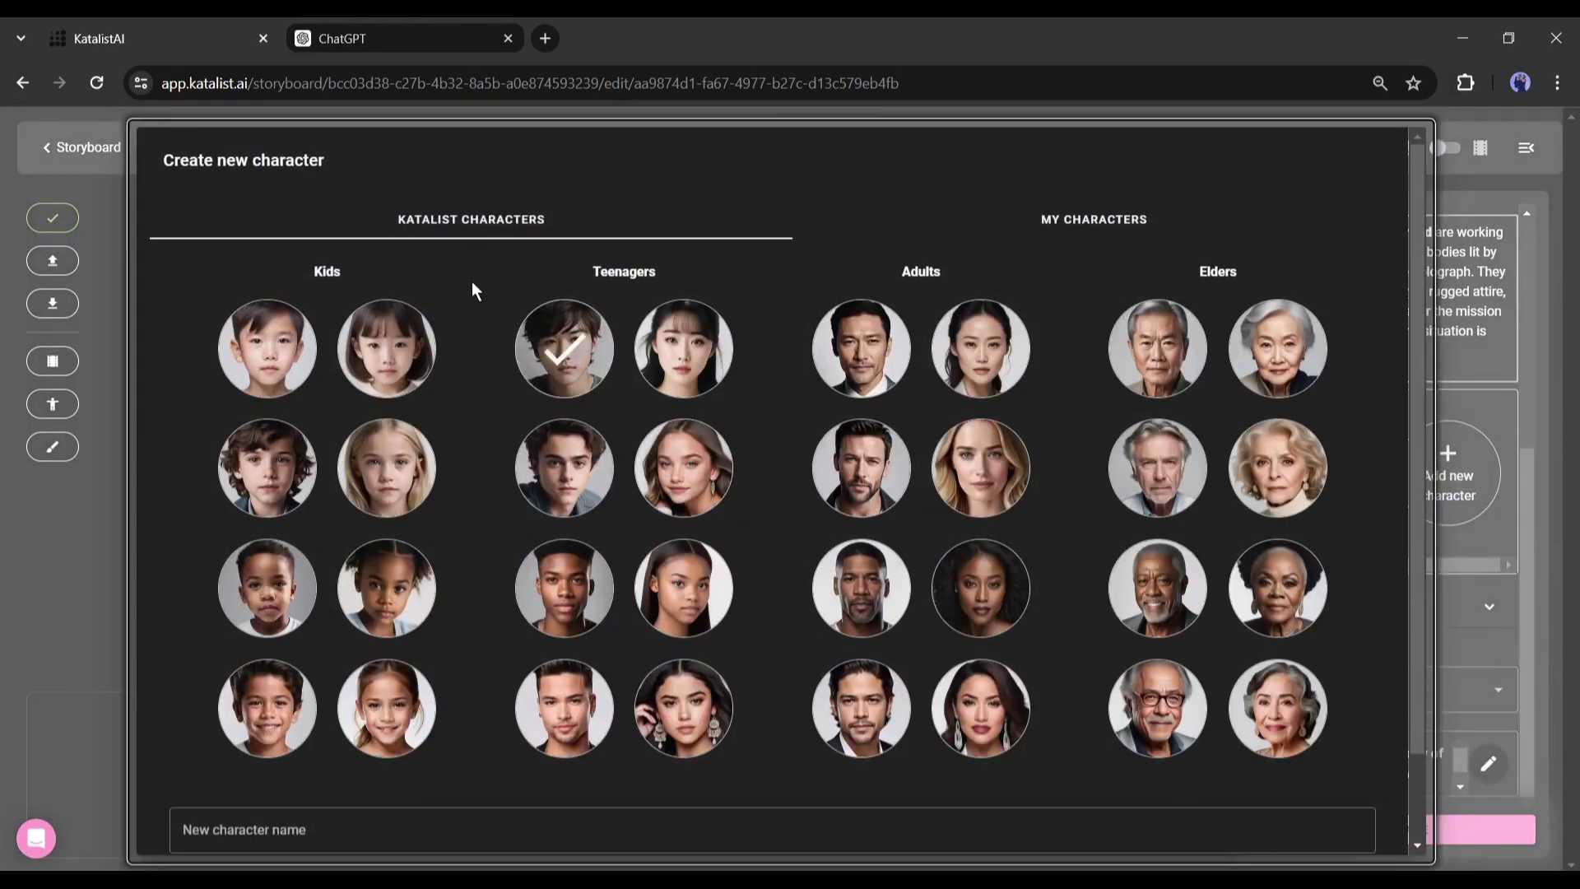
scroll(846, 617, "down", 1)
scroll(1284, 625, "up", 1)
left_click(1019, 234)
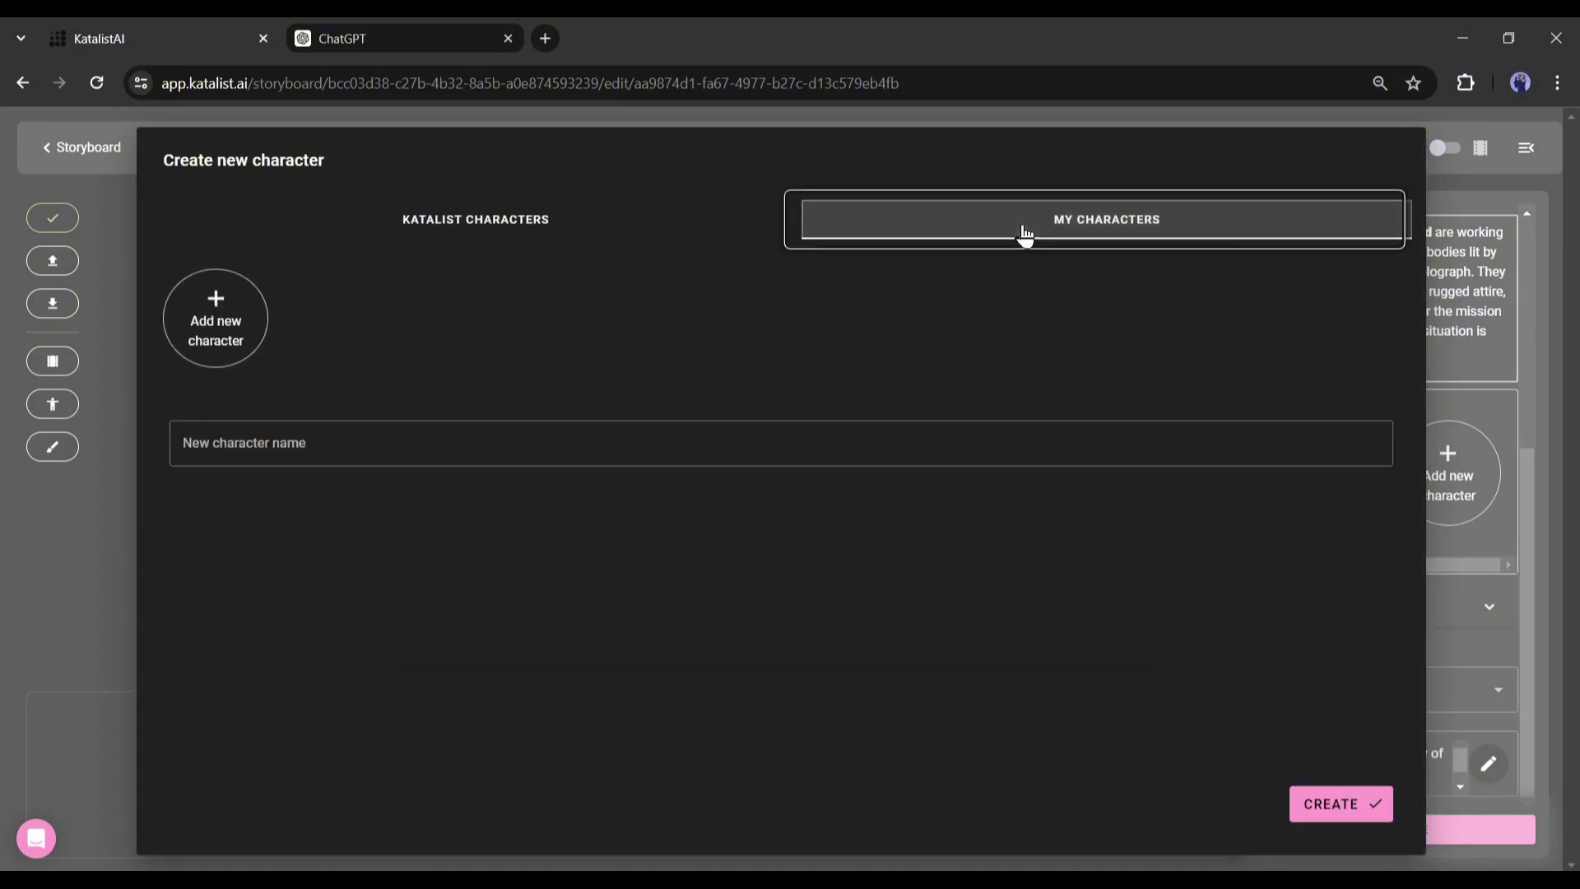
left_click(255, 337)
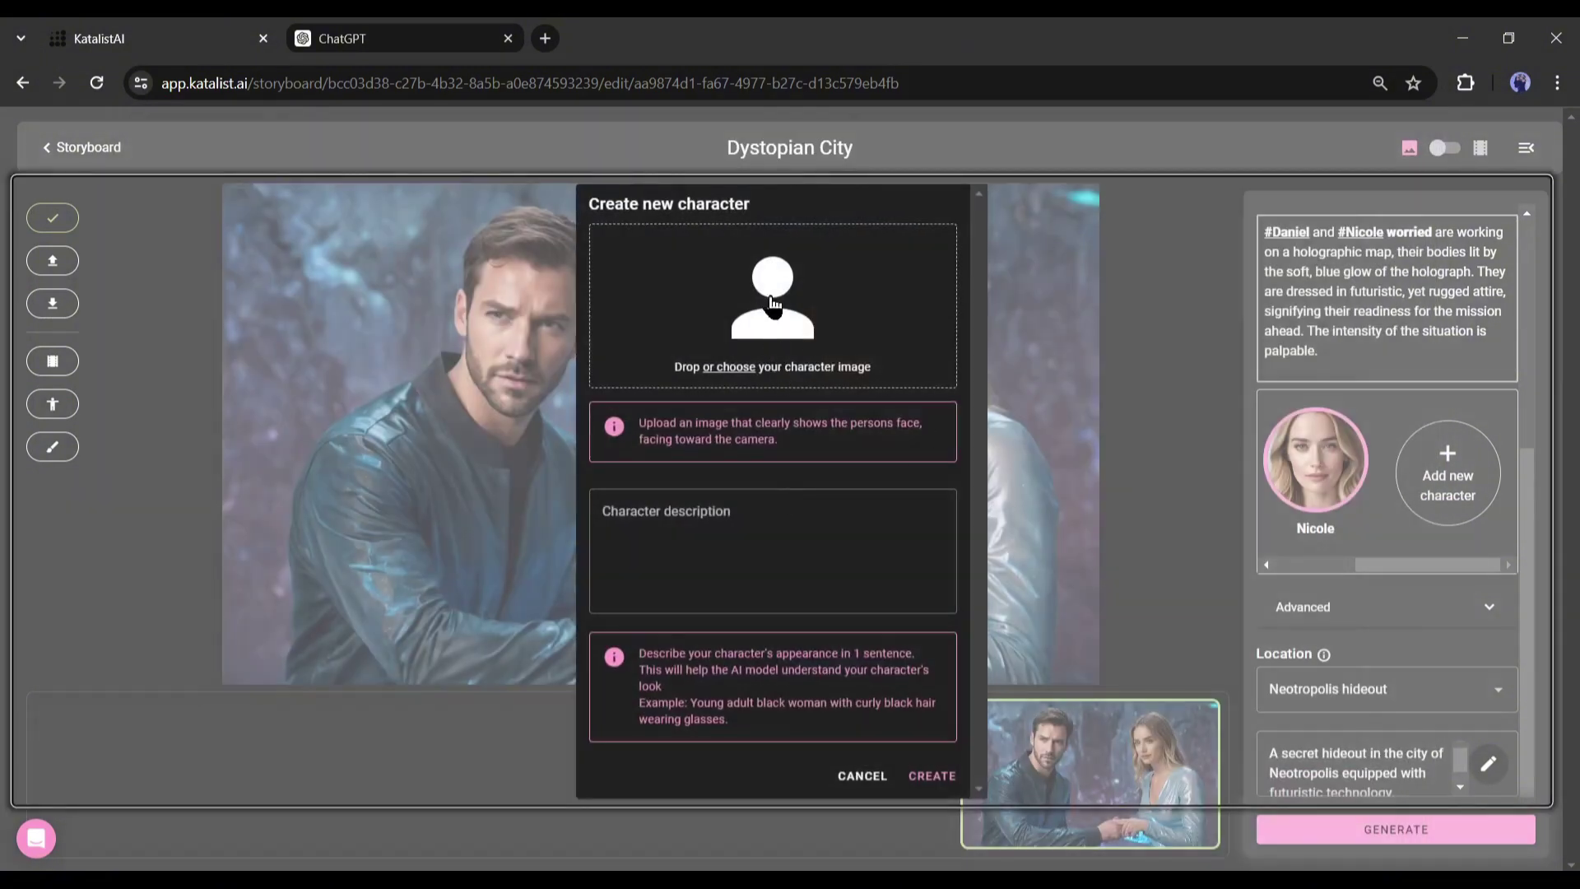
left_click(774, 520)
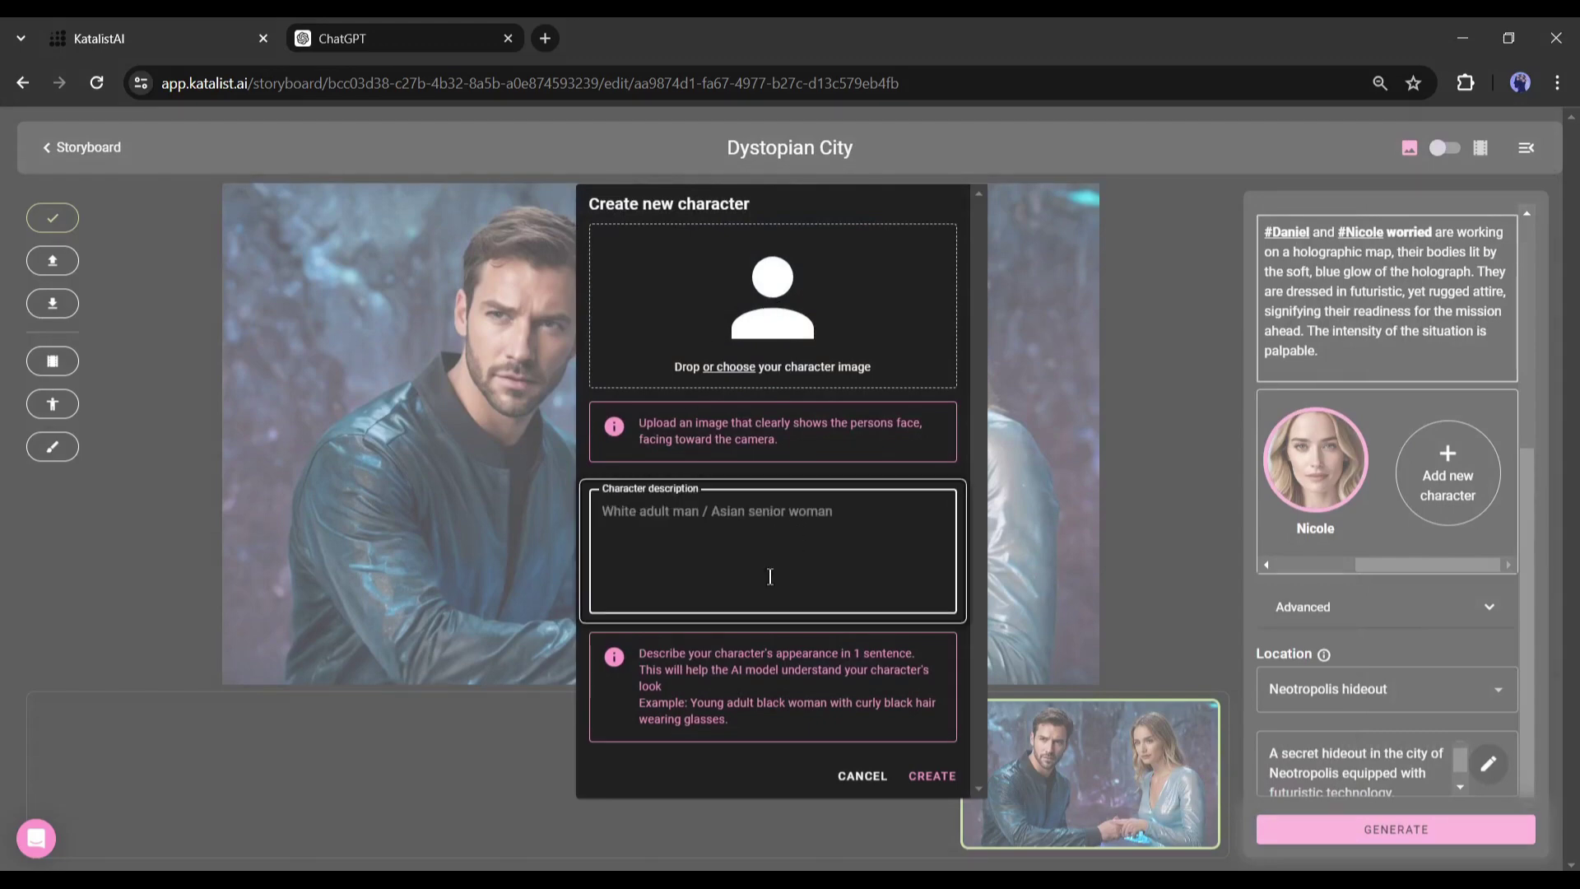
left_click(860, 776)
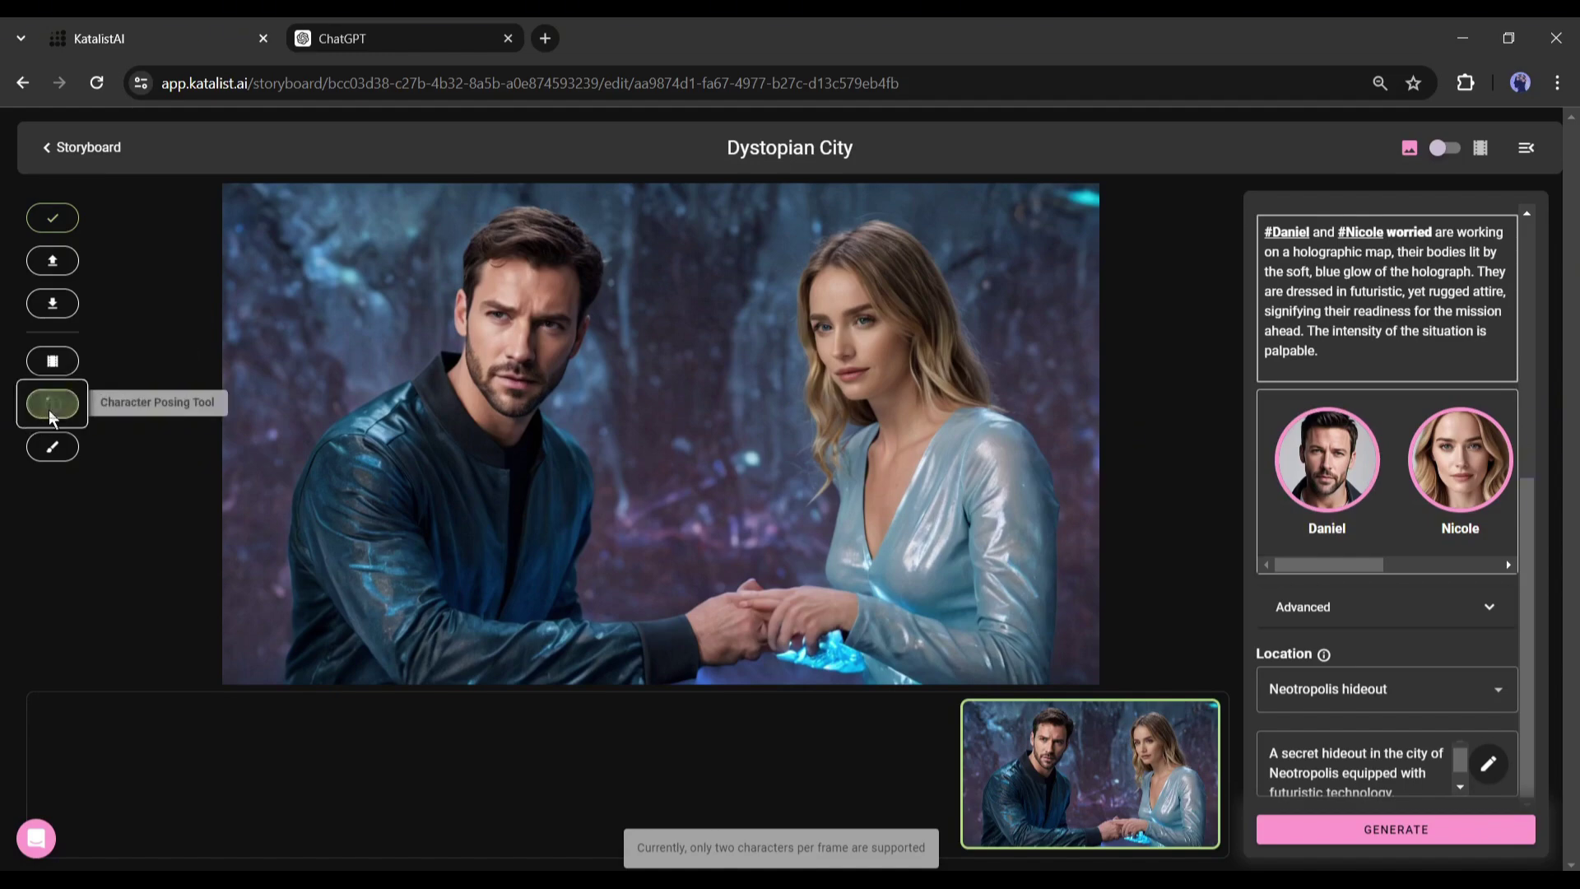
Enable the Character Posing Tool, shifting Daniel's pose left and Nicole's pose right
left_click(51, 416)
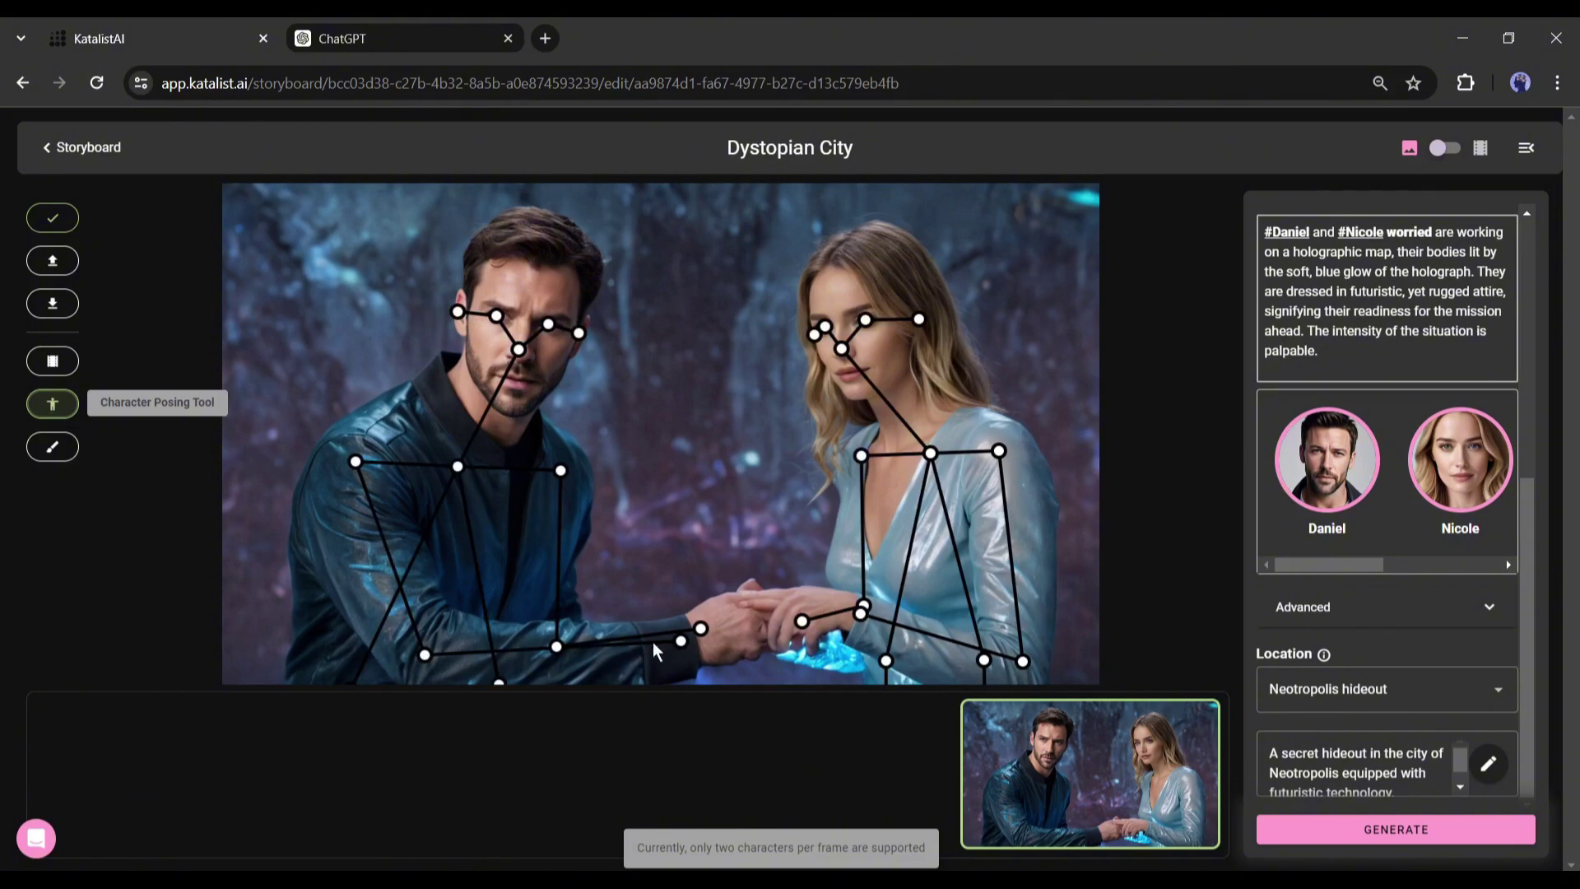
left_click_drag(519, 352, 395, 334)
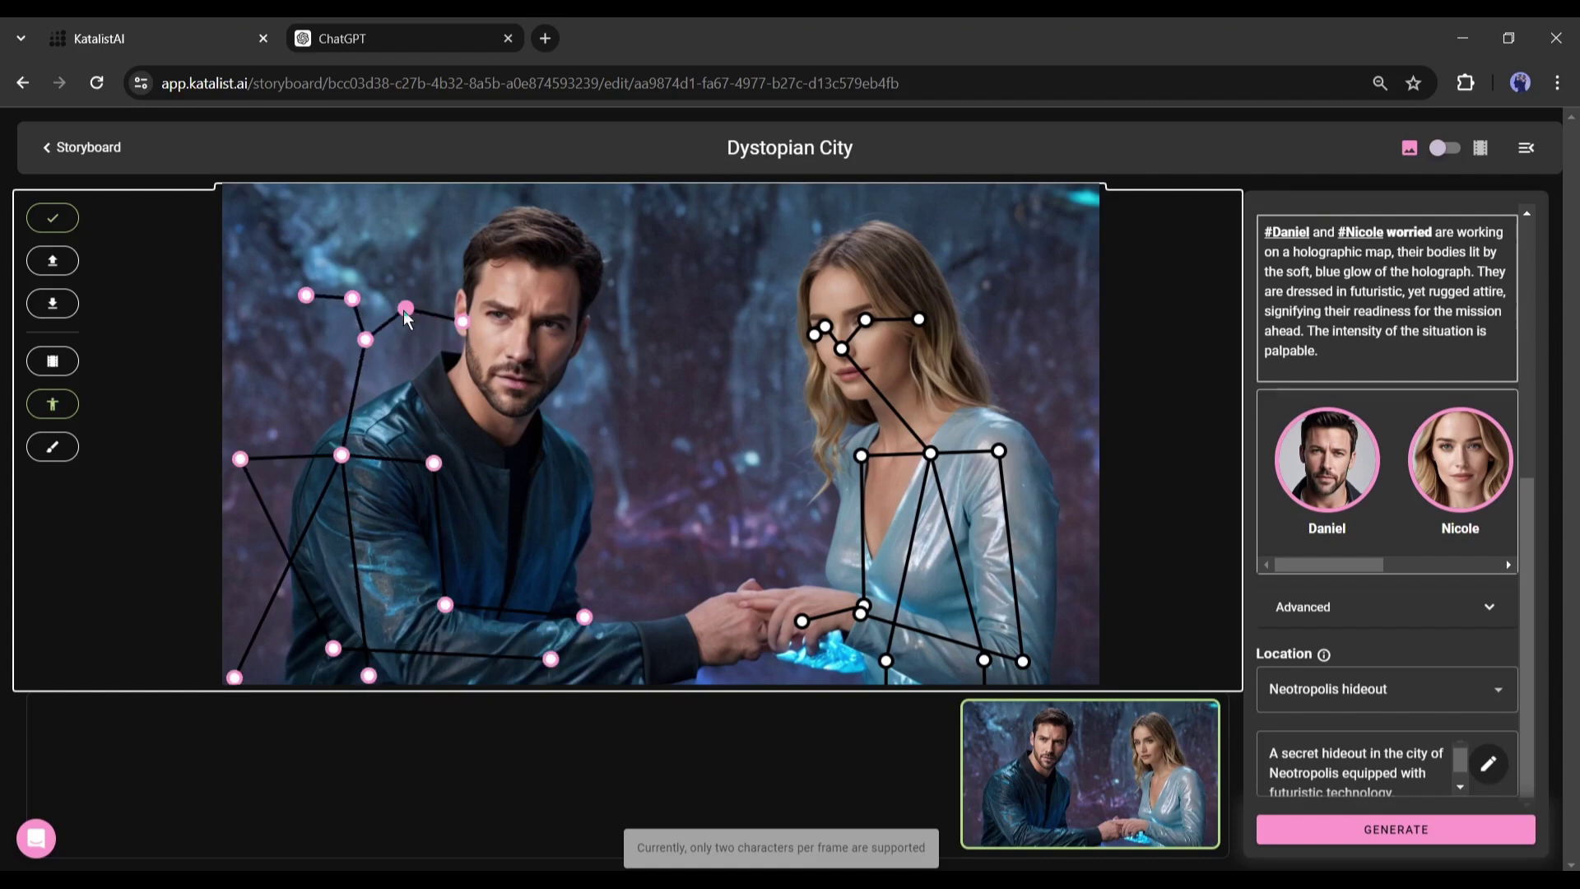
left_click_drag(866, 319, 915, 348)
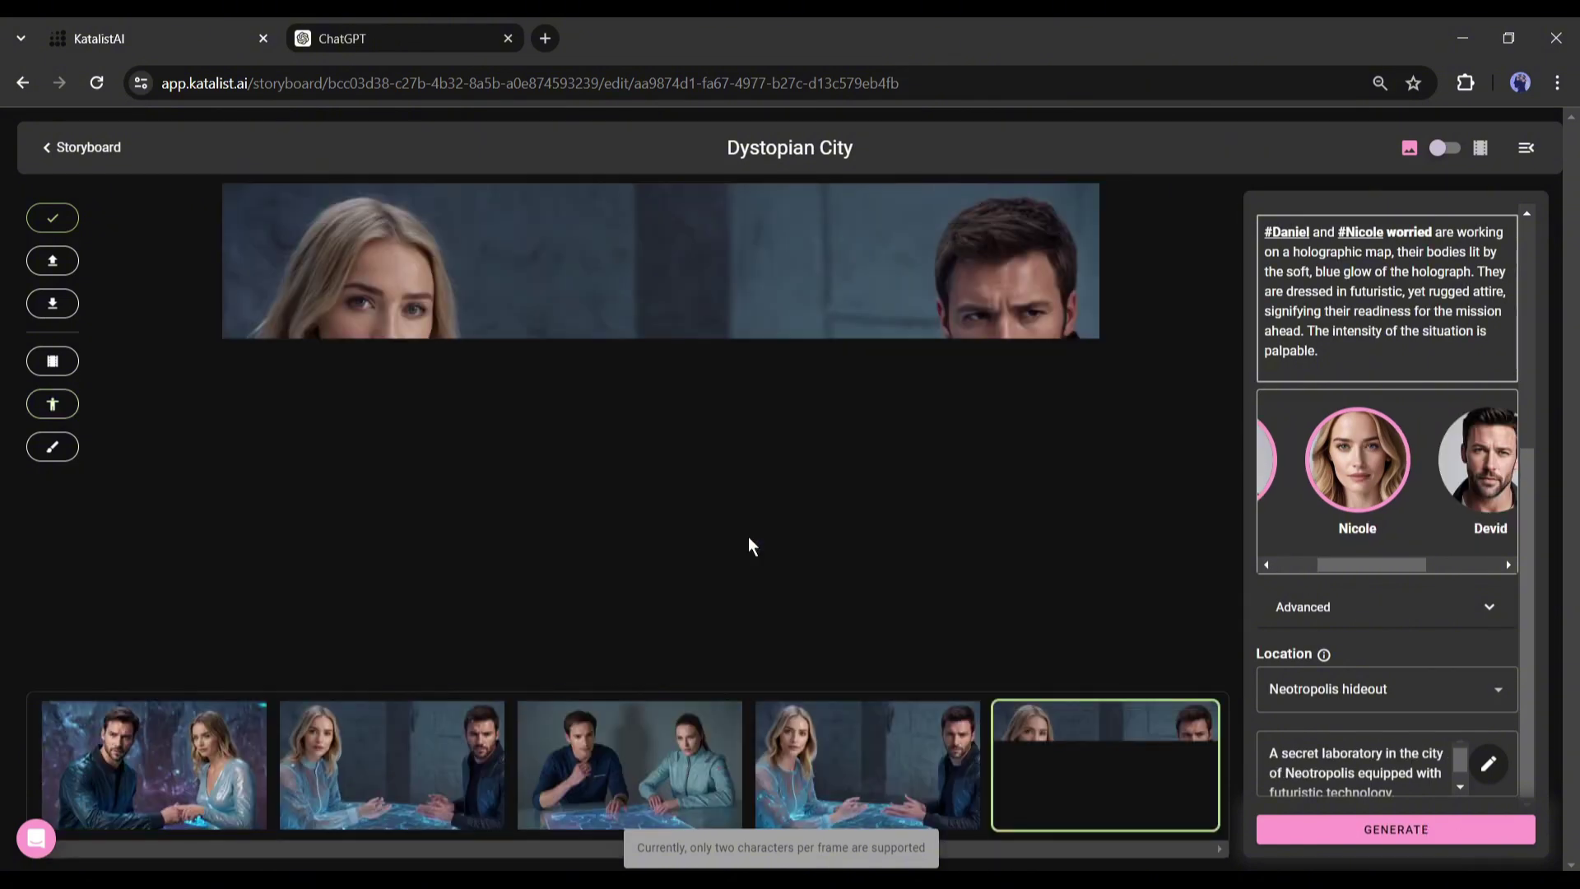
Review the second and third variations, then regenerate the shot with pose editing on
left_click(622, 738)
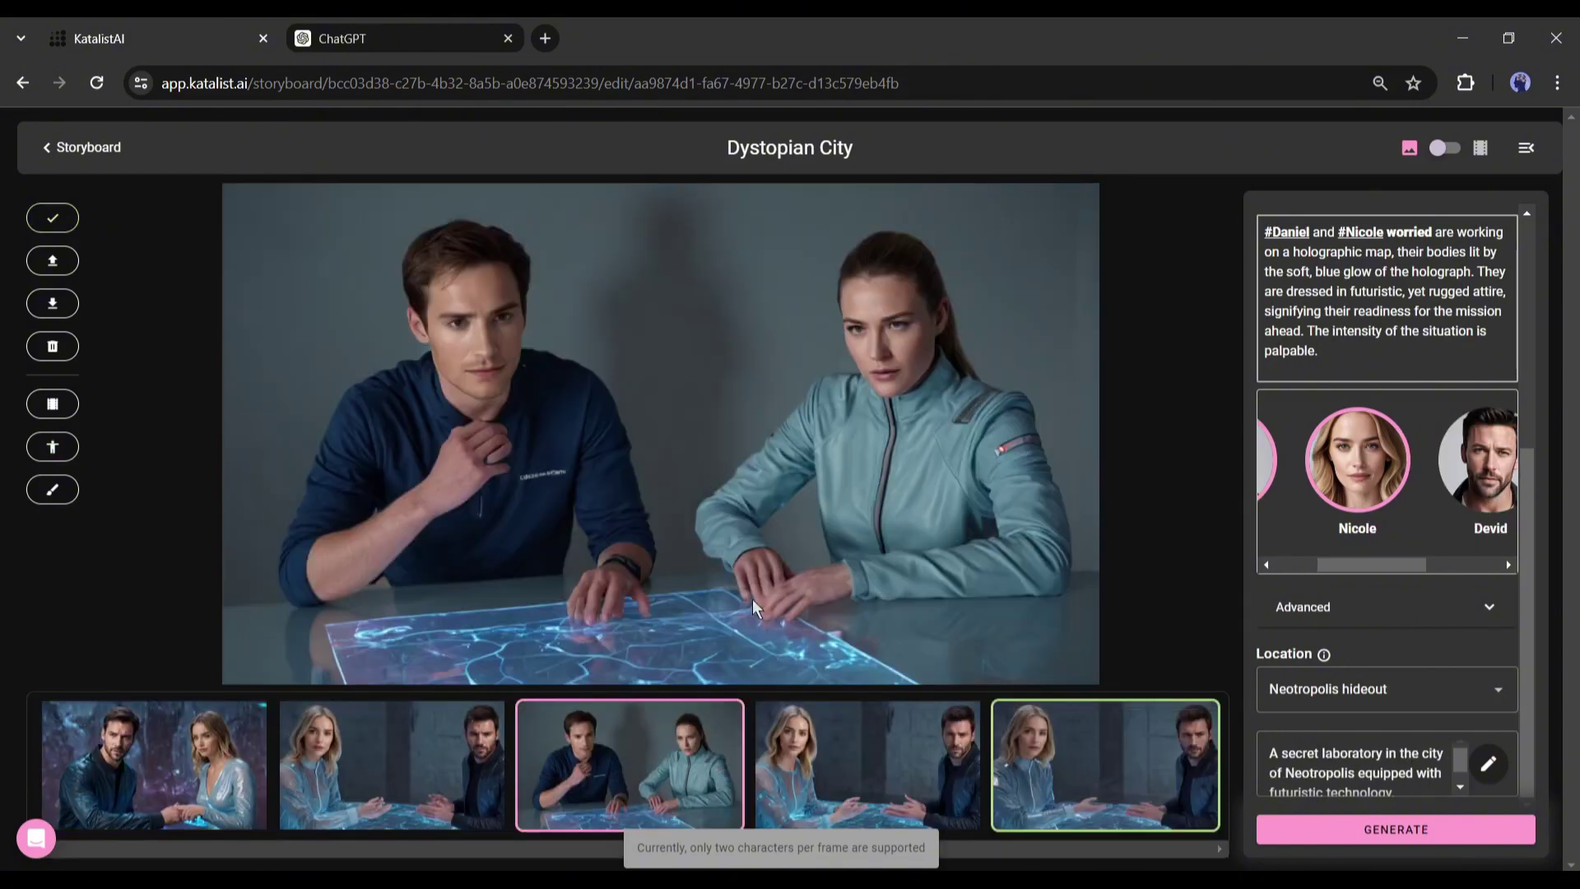
left_click(388, 751)
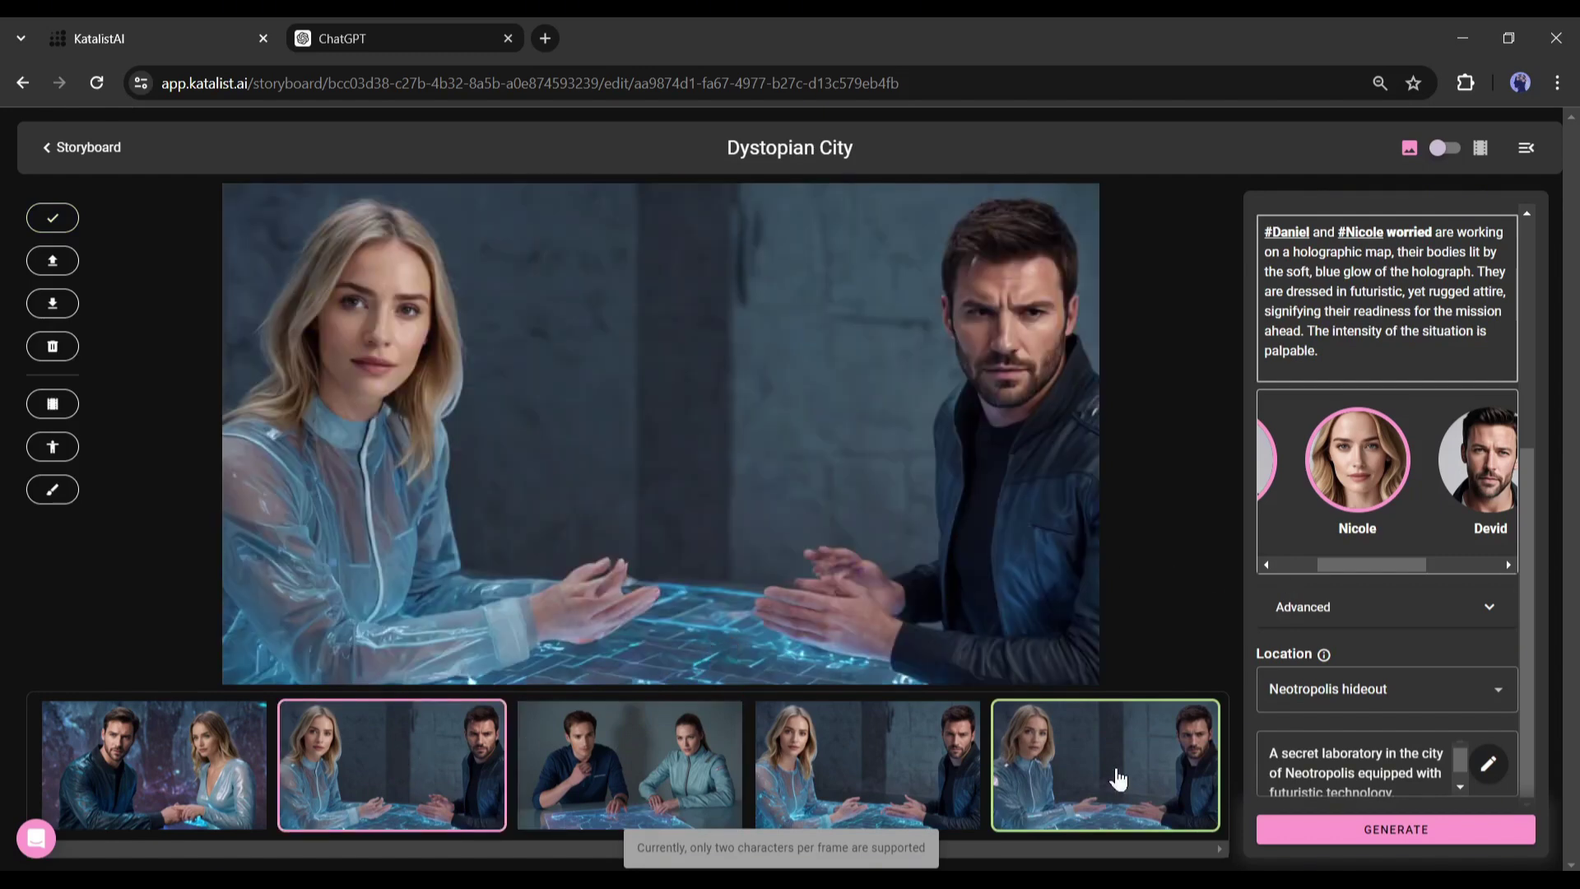
left_click(50, 447)
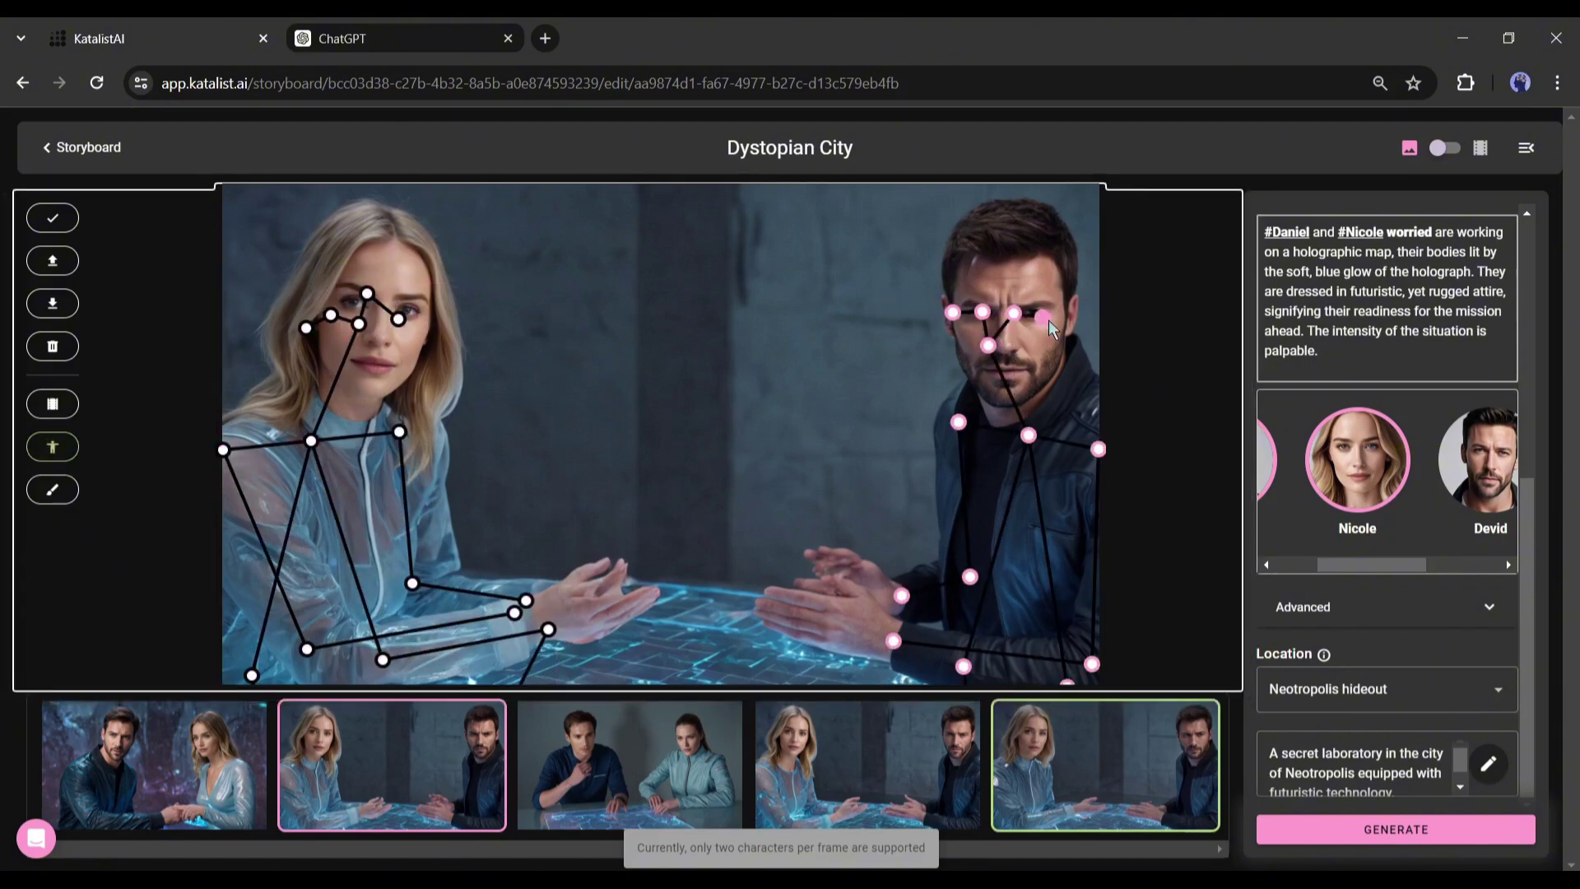
left_click(1313, 831)
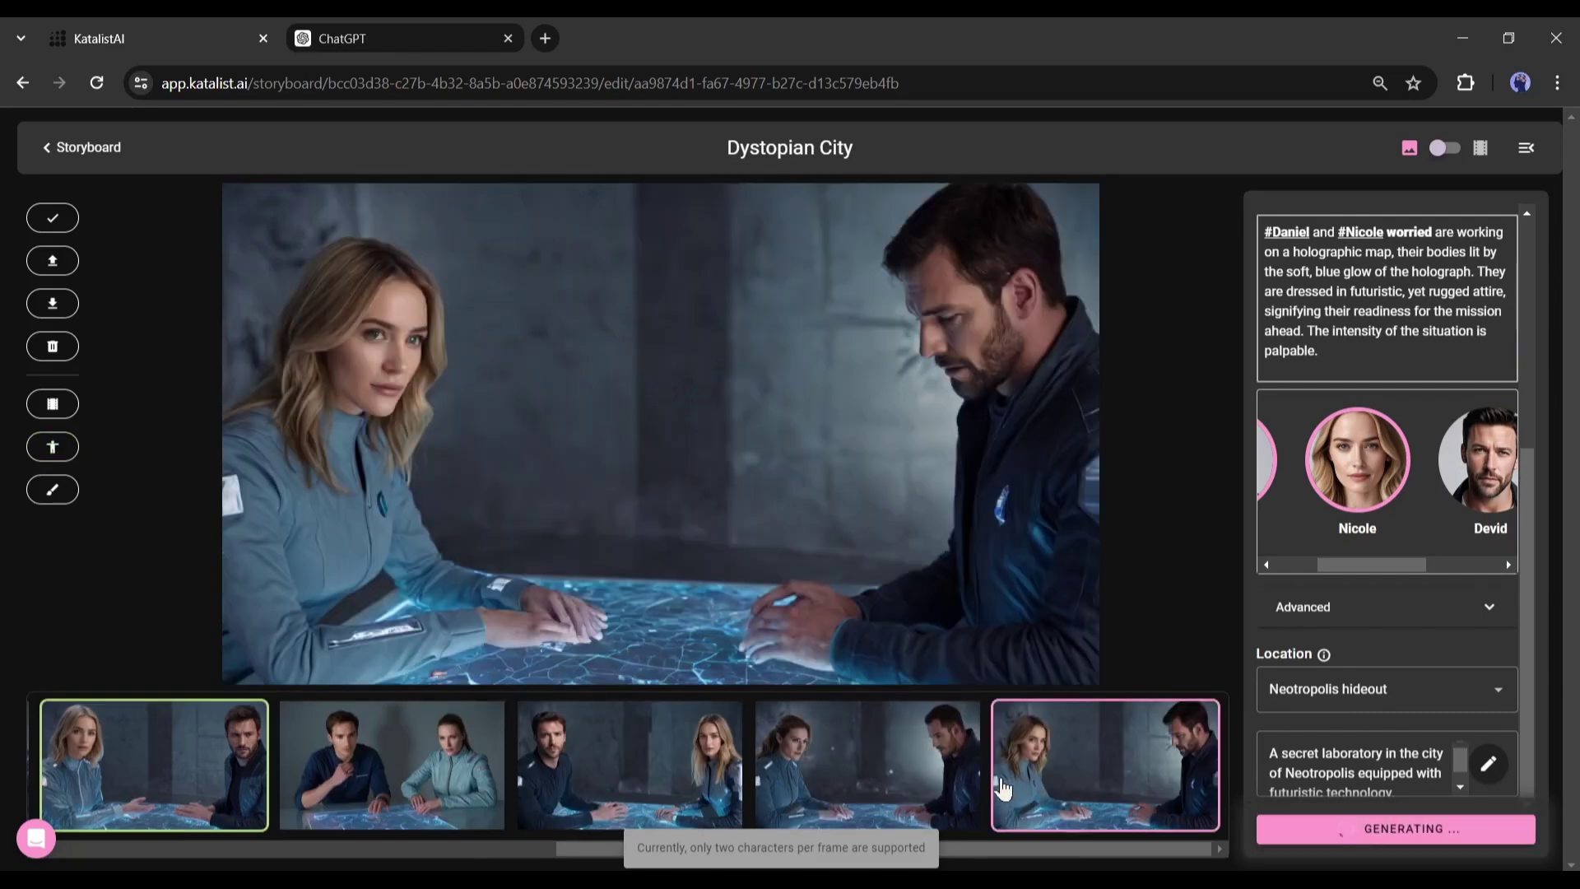
Assign the city-skyline variation to the storyboard
left_click(932, 777)
left_click(1032, 774)
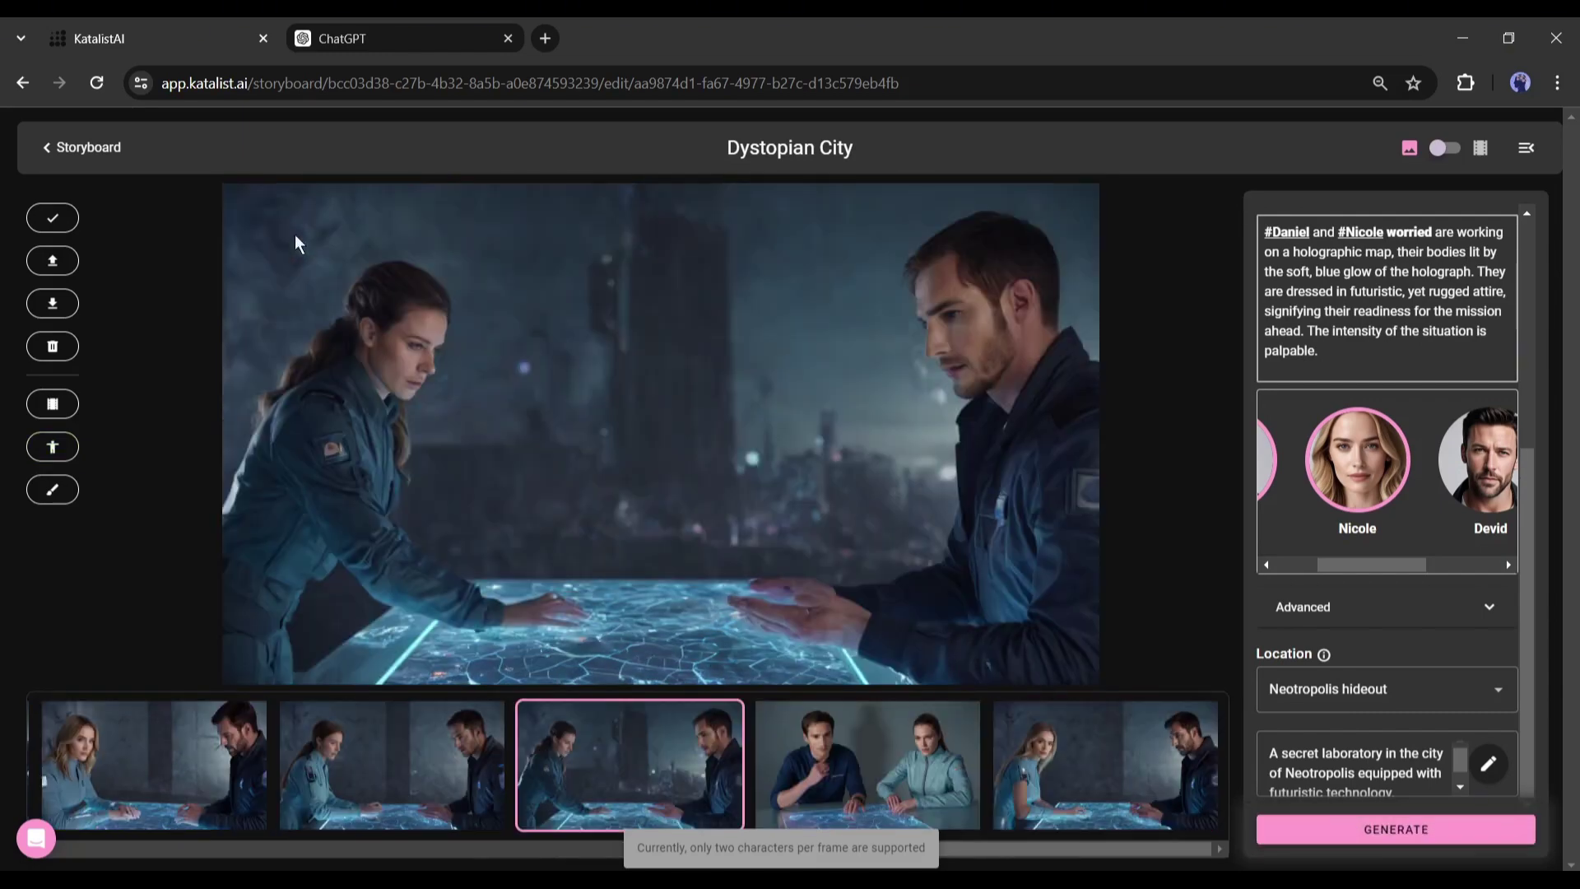
left_click(51, 219)
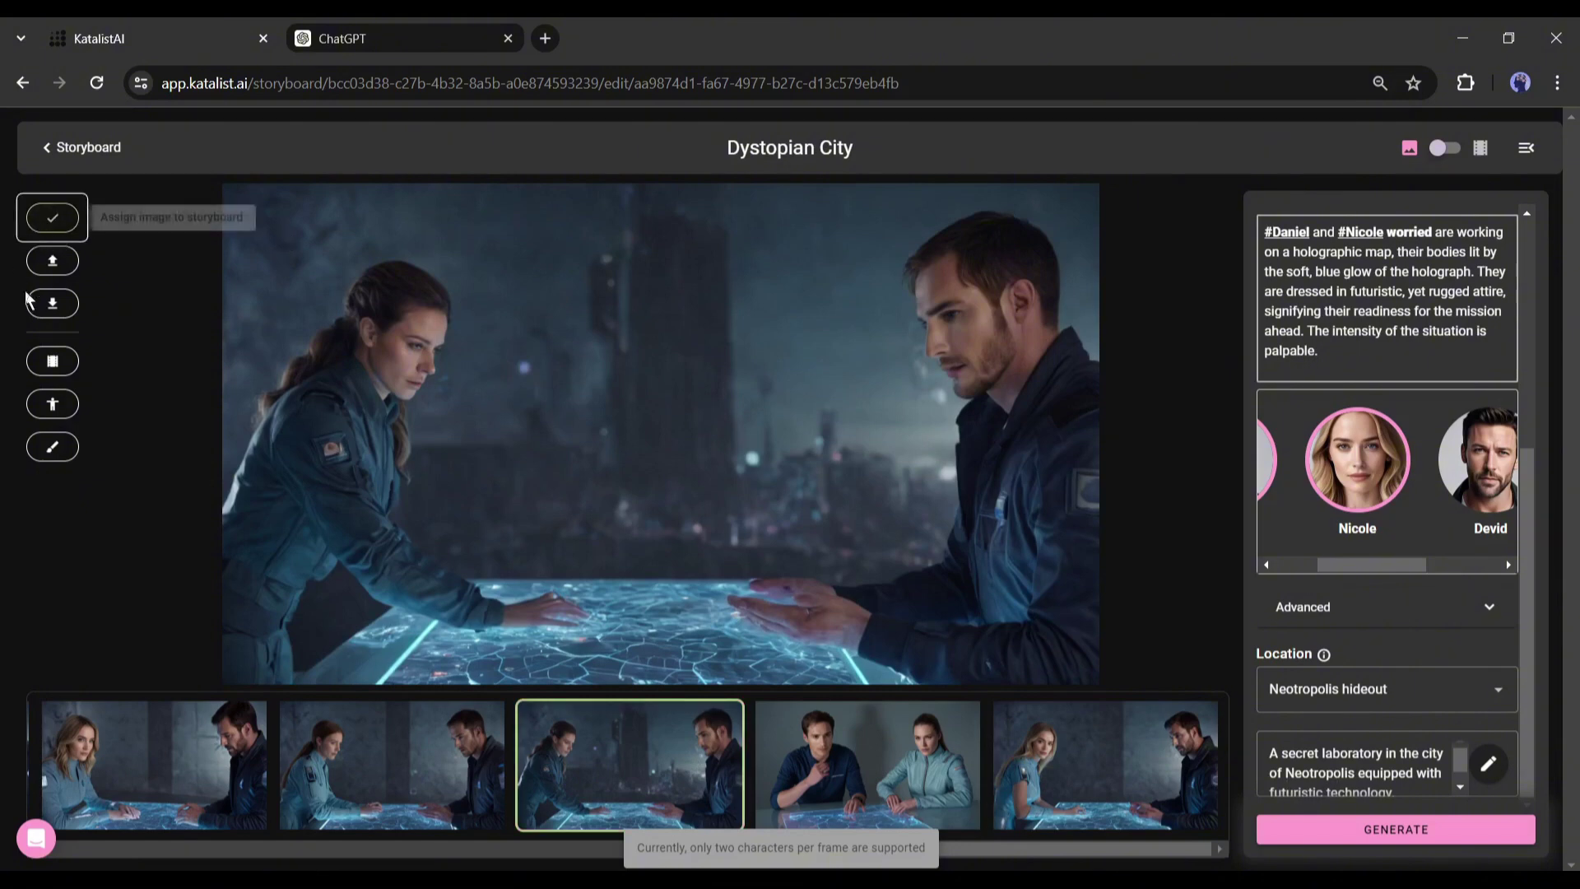
Generate a Less motion AI video clip for Shot 1
left_click(54, 363)
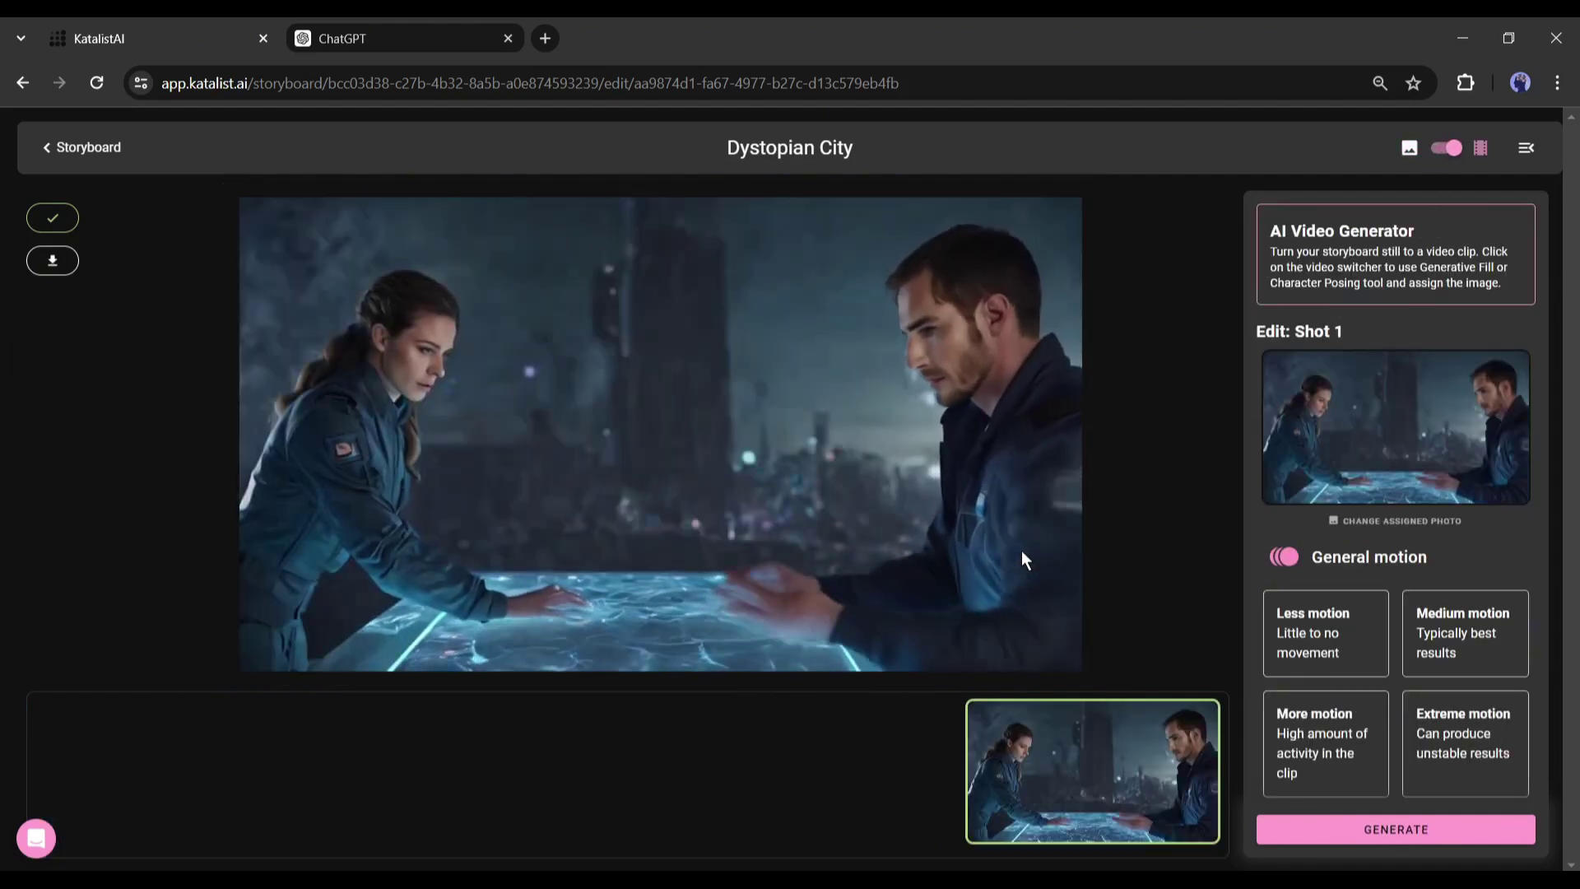
left_click(1330, 643)
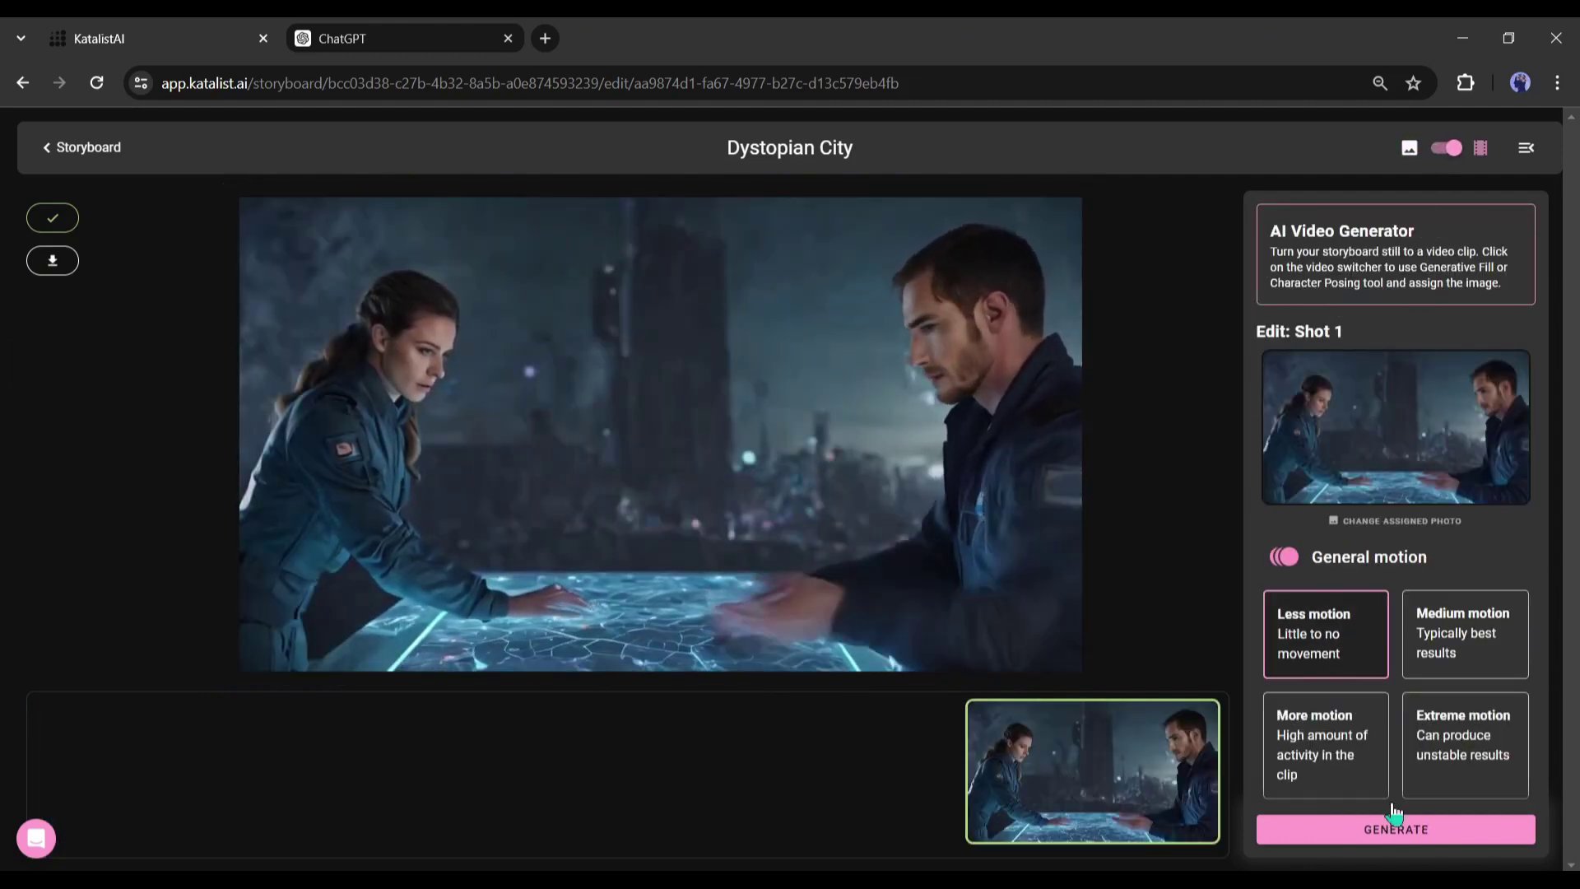
left_click(1402, 828)
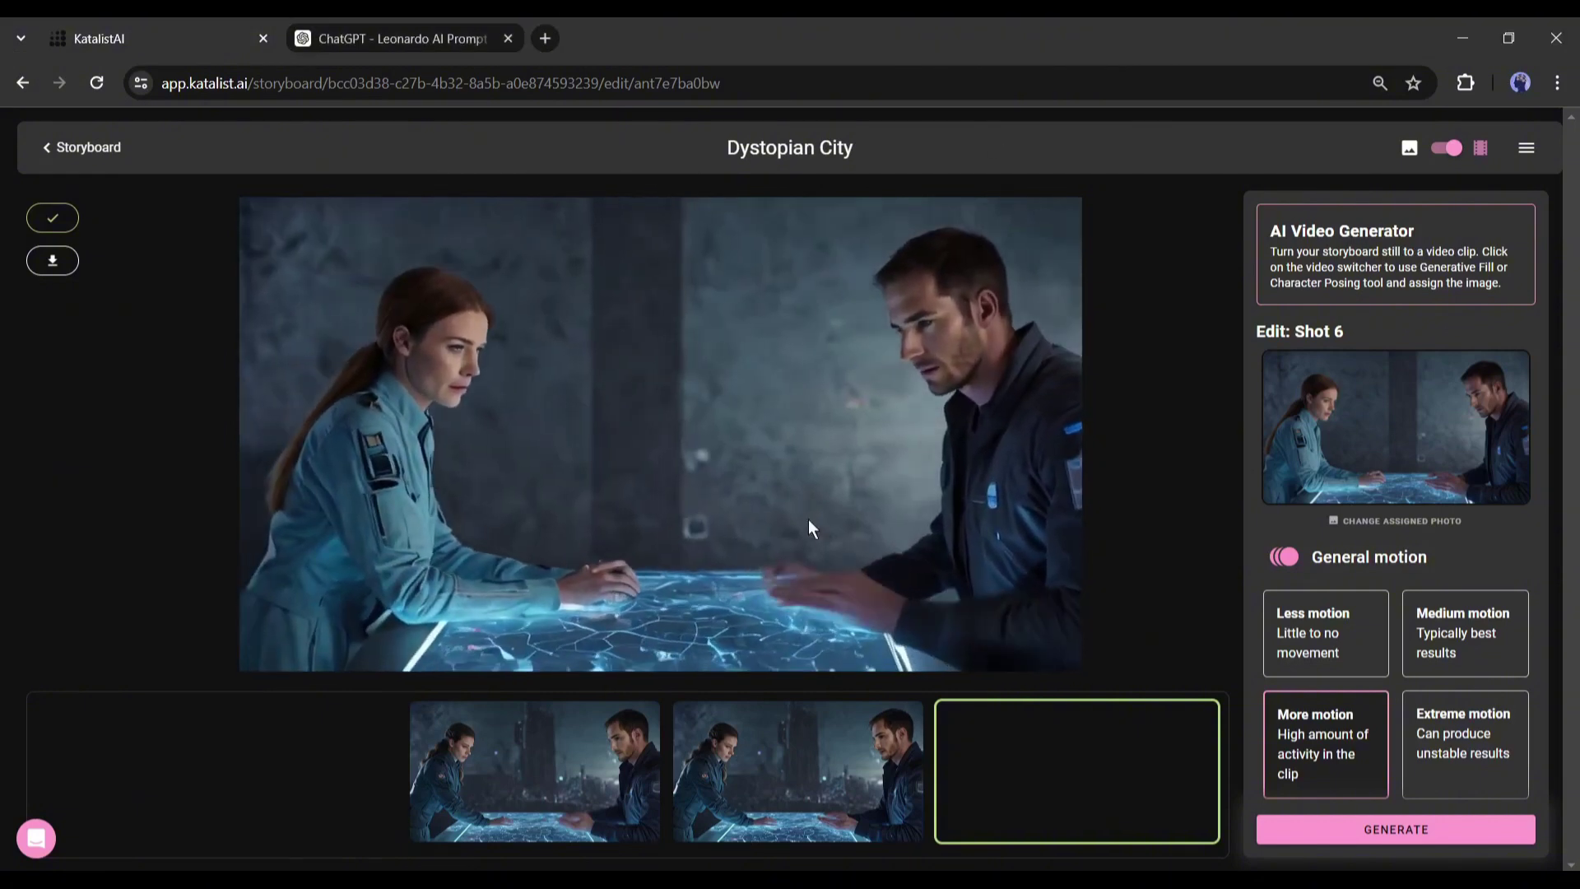
Leave video mode, paint Shot 6's wall with Generative Fill, and generate 'a high tech watch'
left_click(1447, 148)
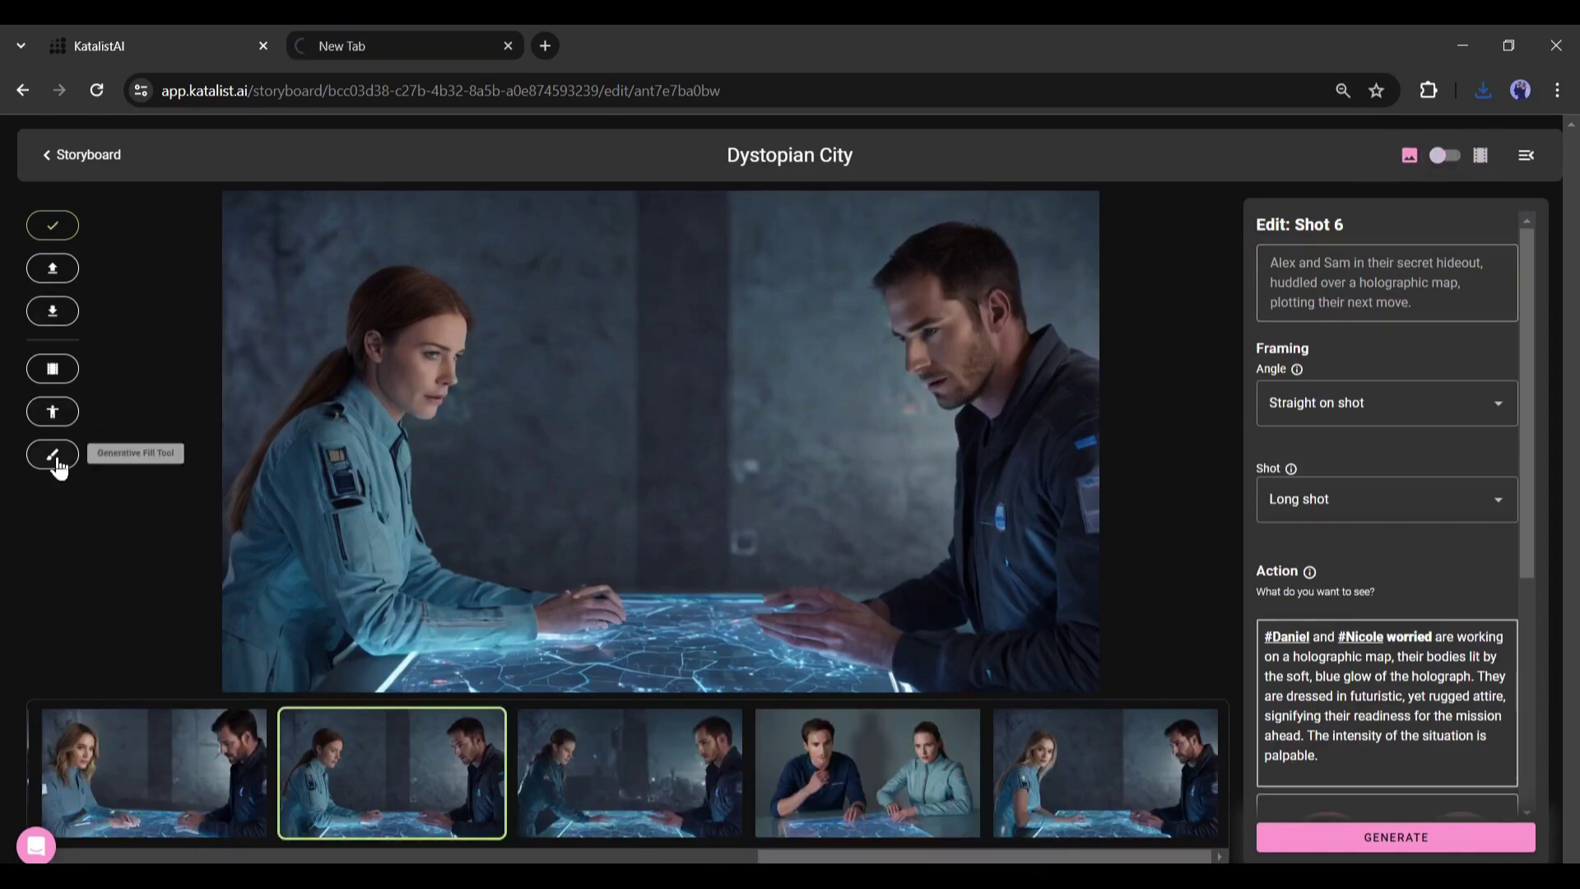
left_click(53, 456)
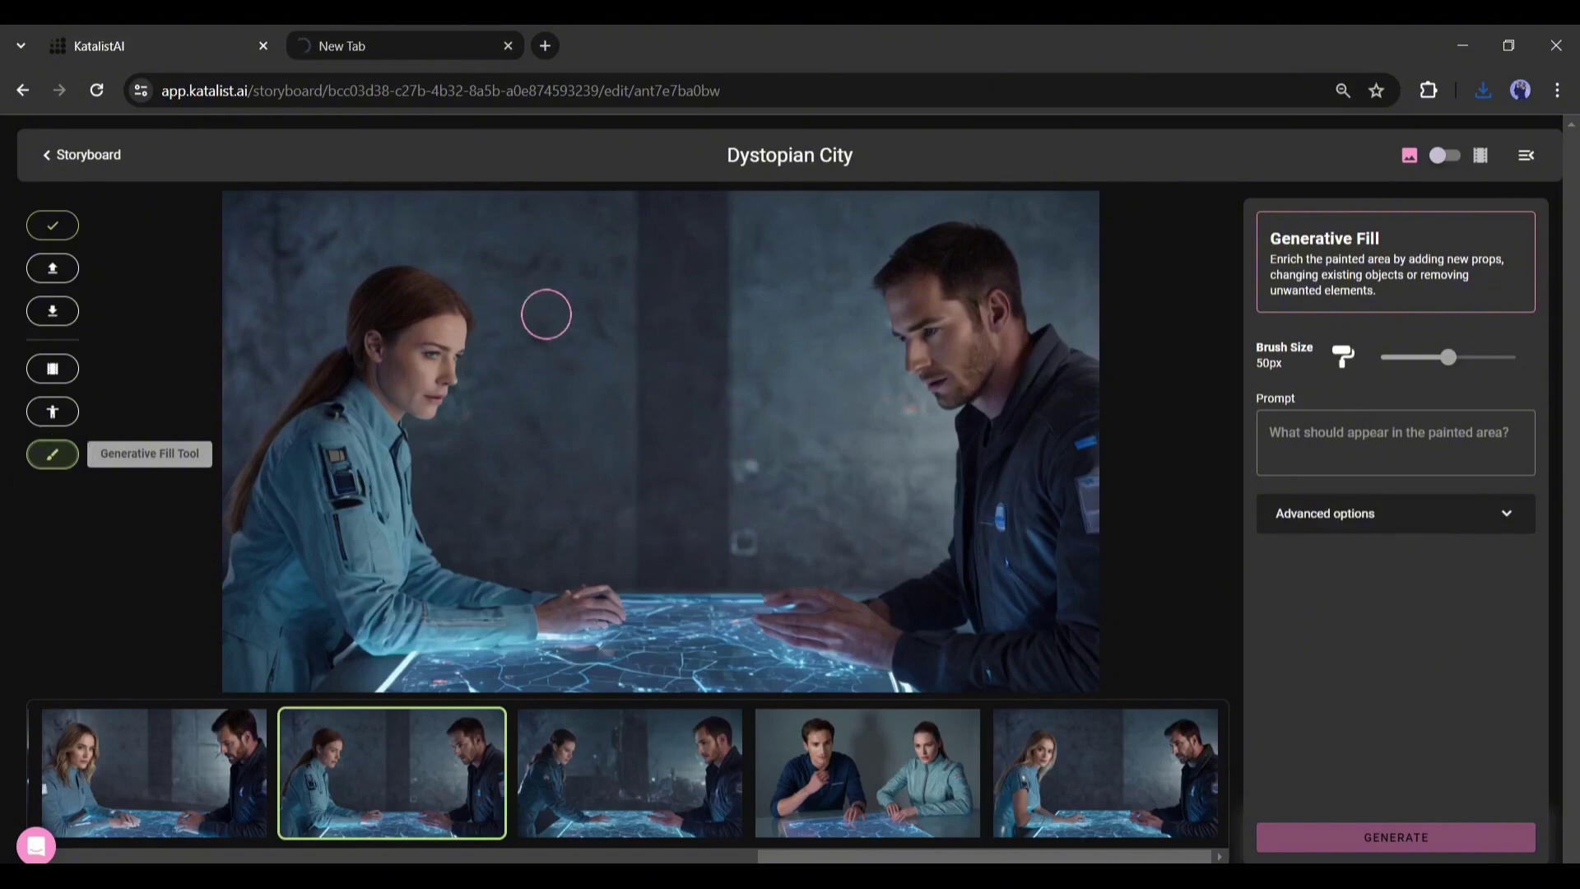
mouse_move(545, 313)
left_mouse_down()
mouse_move(539, 257)
mouse_move(568, 271)
mouse_move(540, 253)
left_mouse_up()
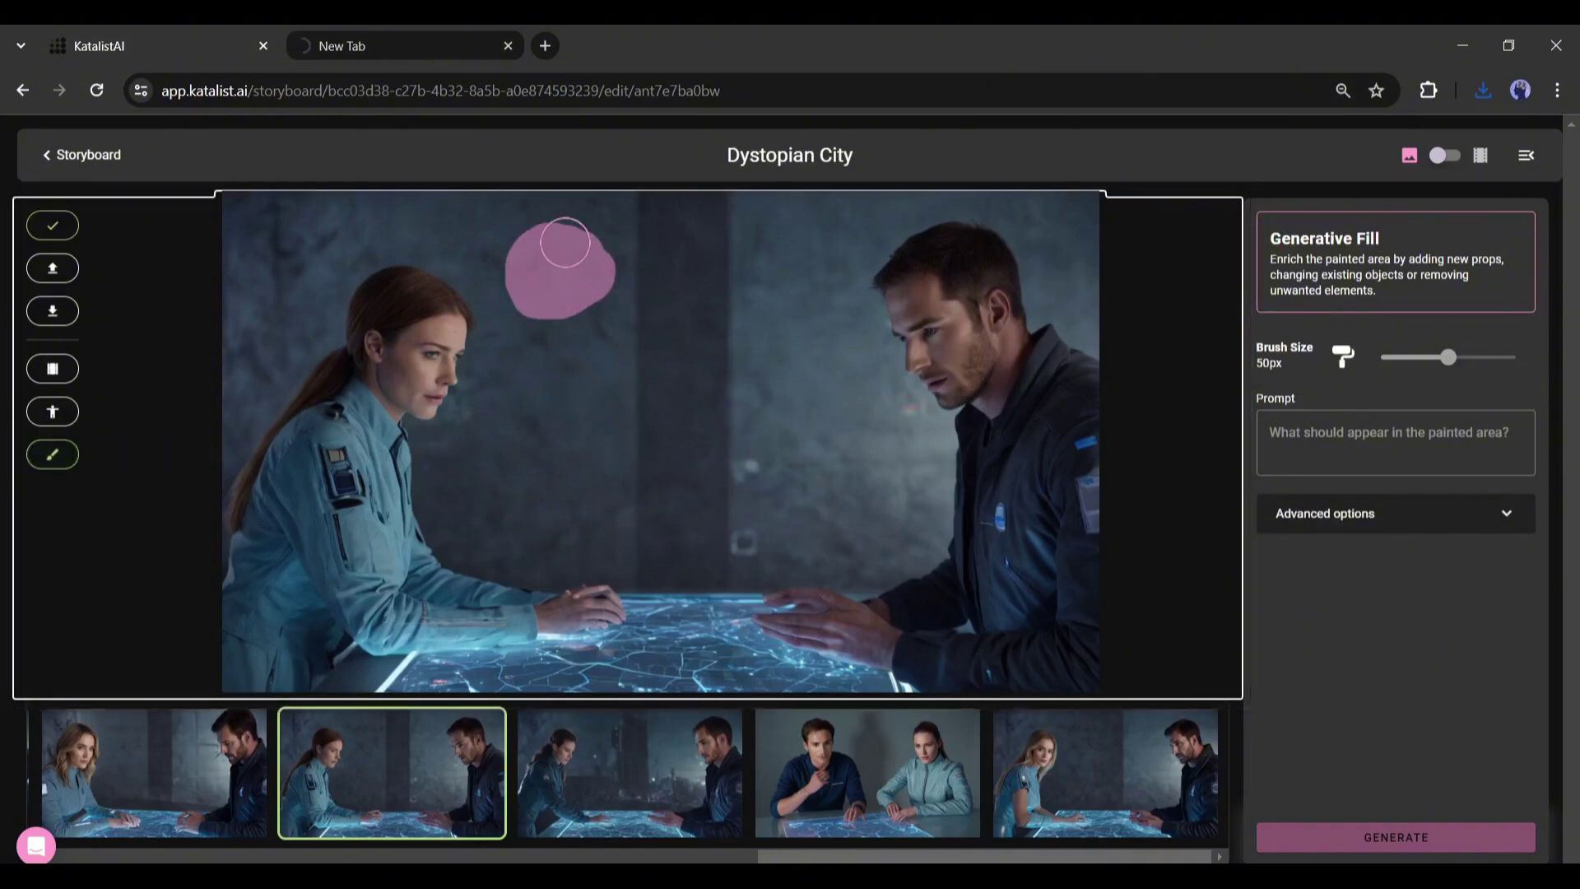
left_click(1373, 442)
type("a high te")
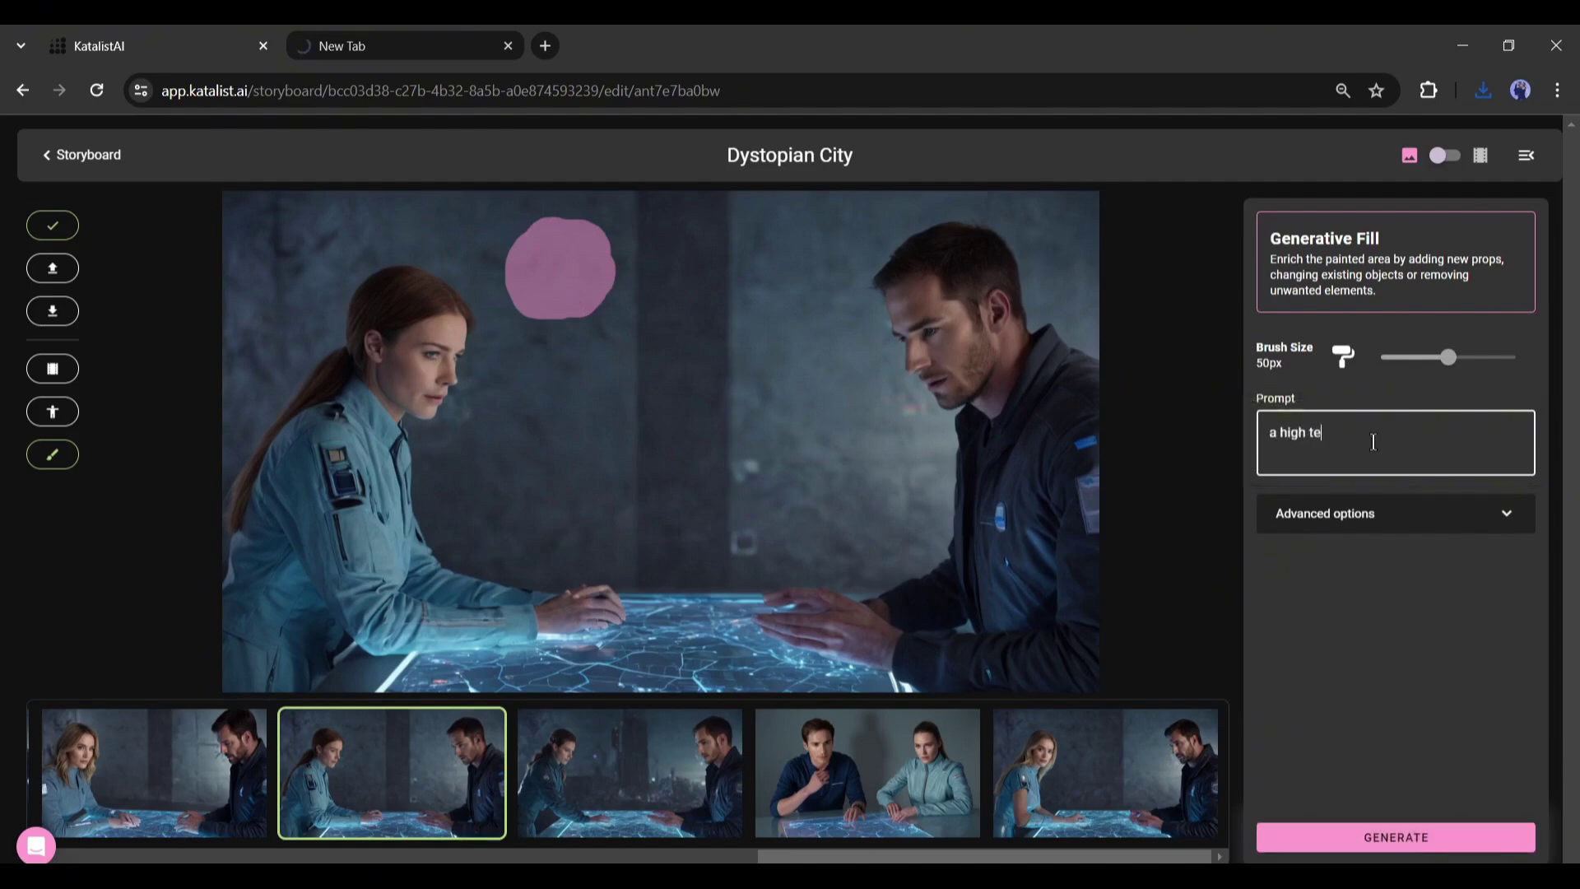
type("ch watch")
left_click(1407, 827)
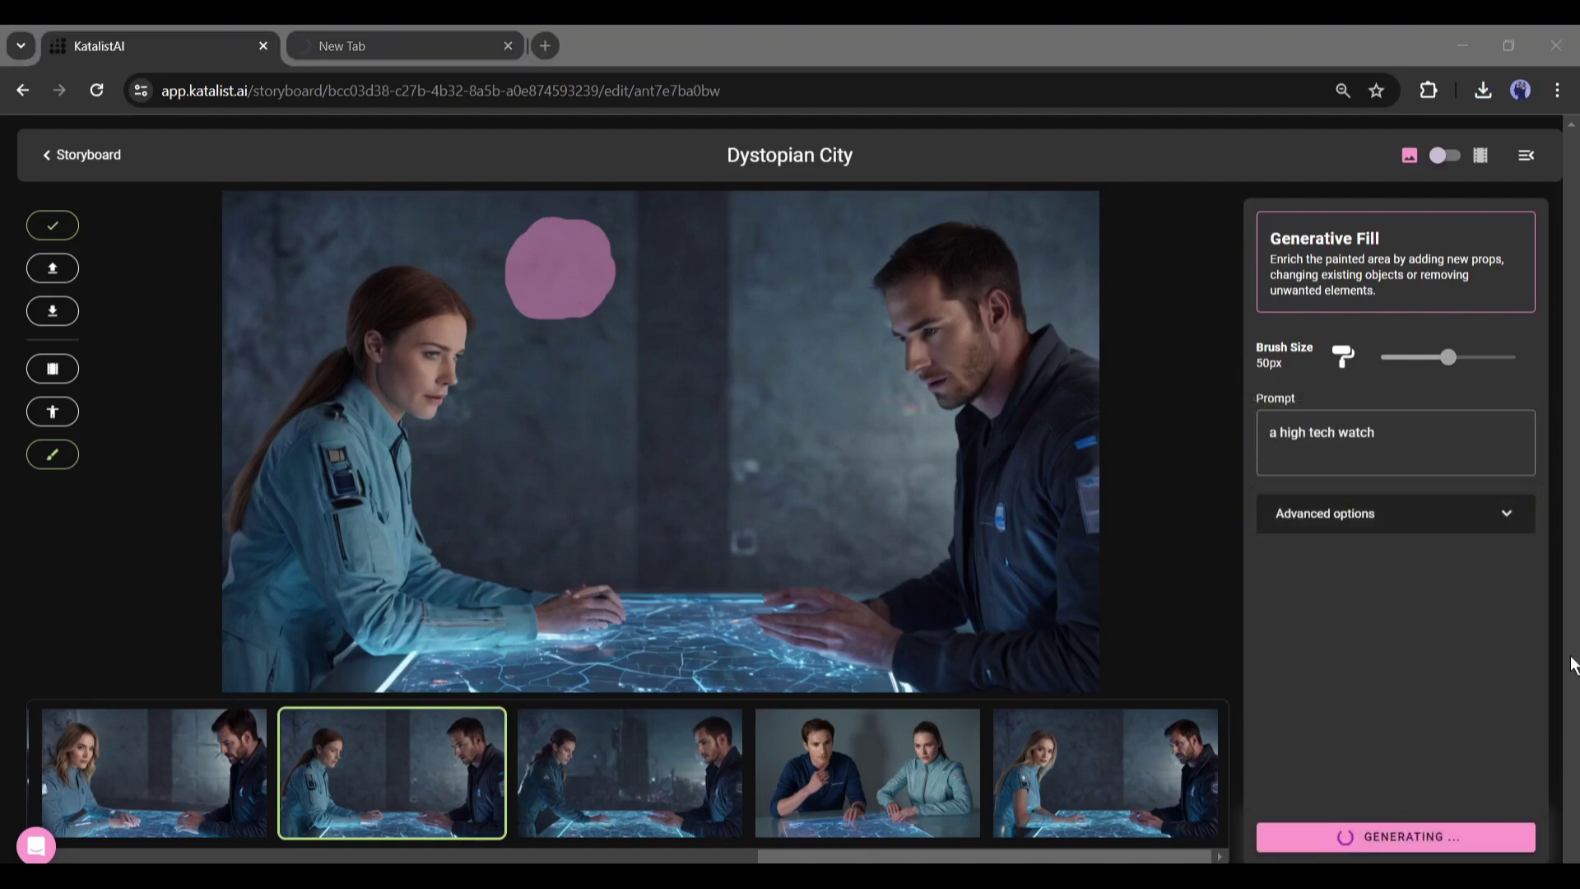
Compare the clock variants and regenerate the holographic clock fill
left_click(1091, 773)
left_click(329, 769)
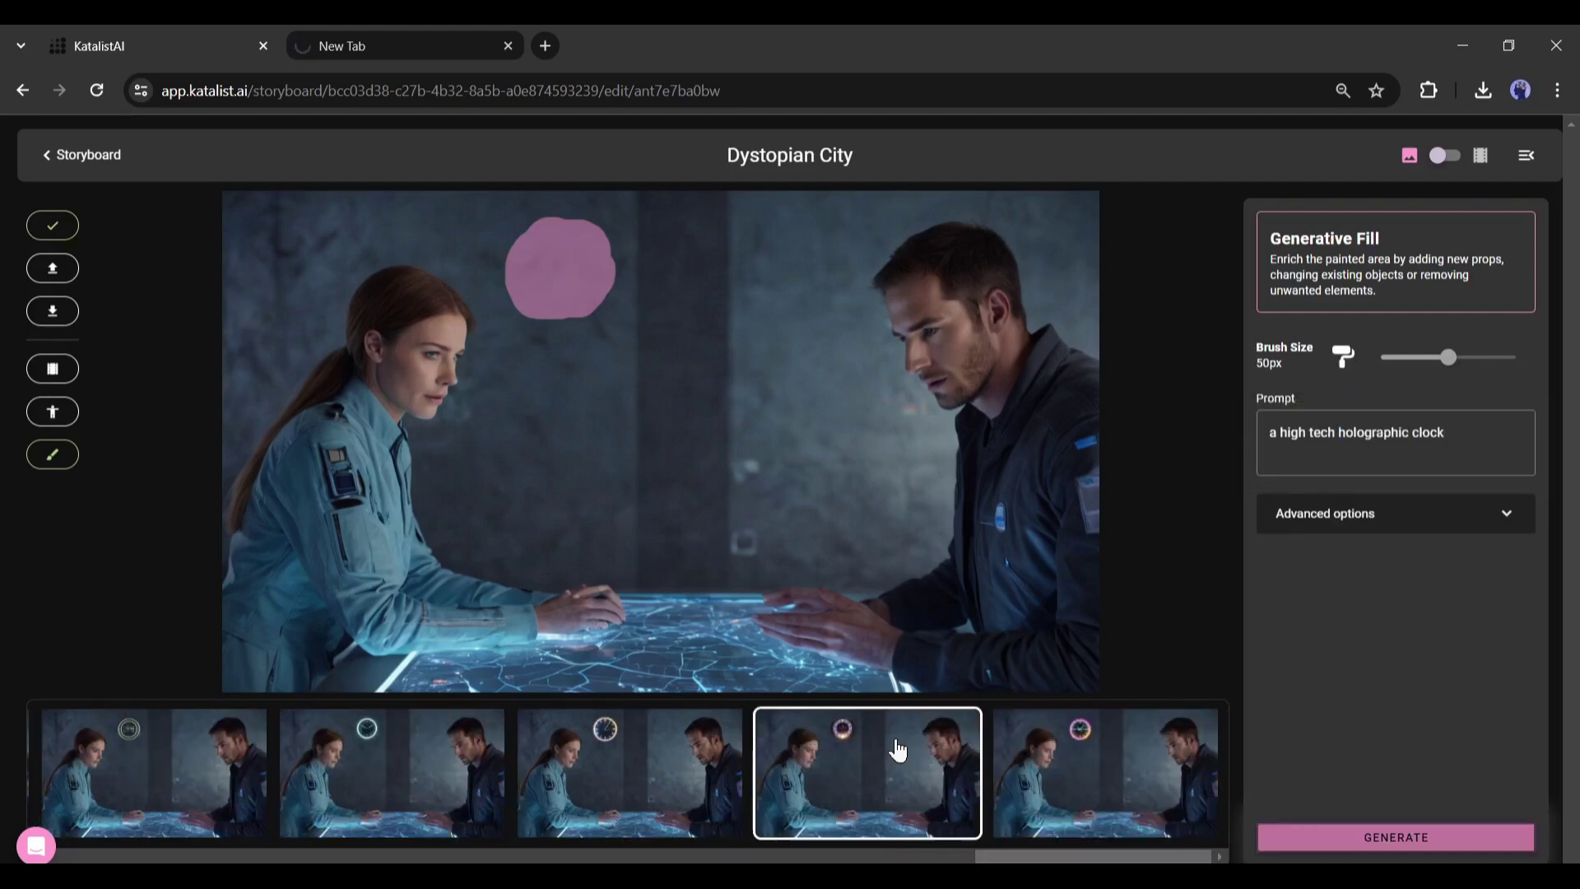
left_click(893, 748)
left_click(1041, 759)
left_click(651, 751)
Assign the clock image to the storyboard and select the Juggernaut scene script text
left_click(47, 227)
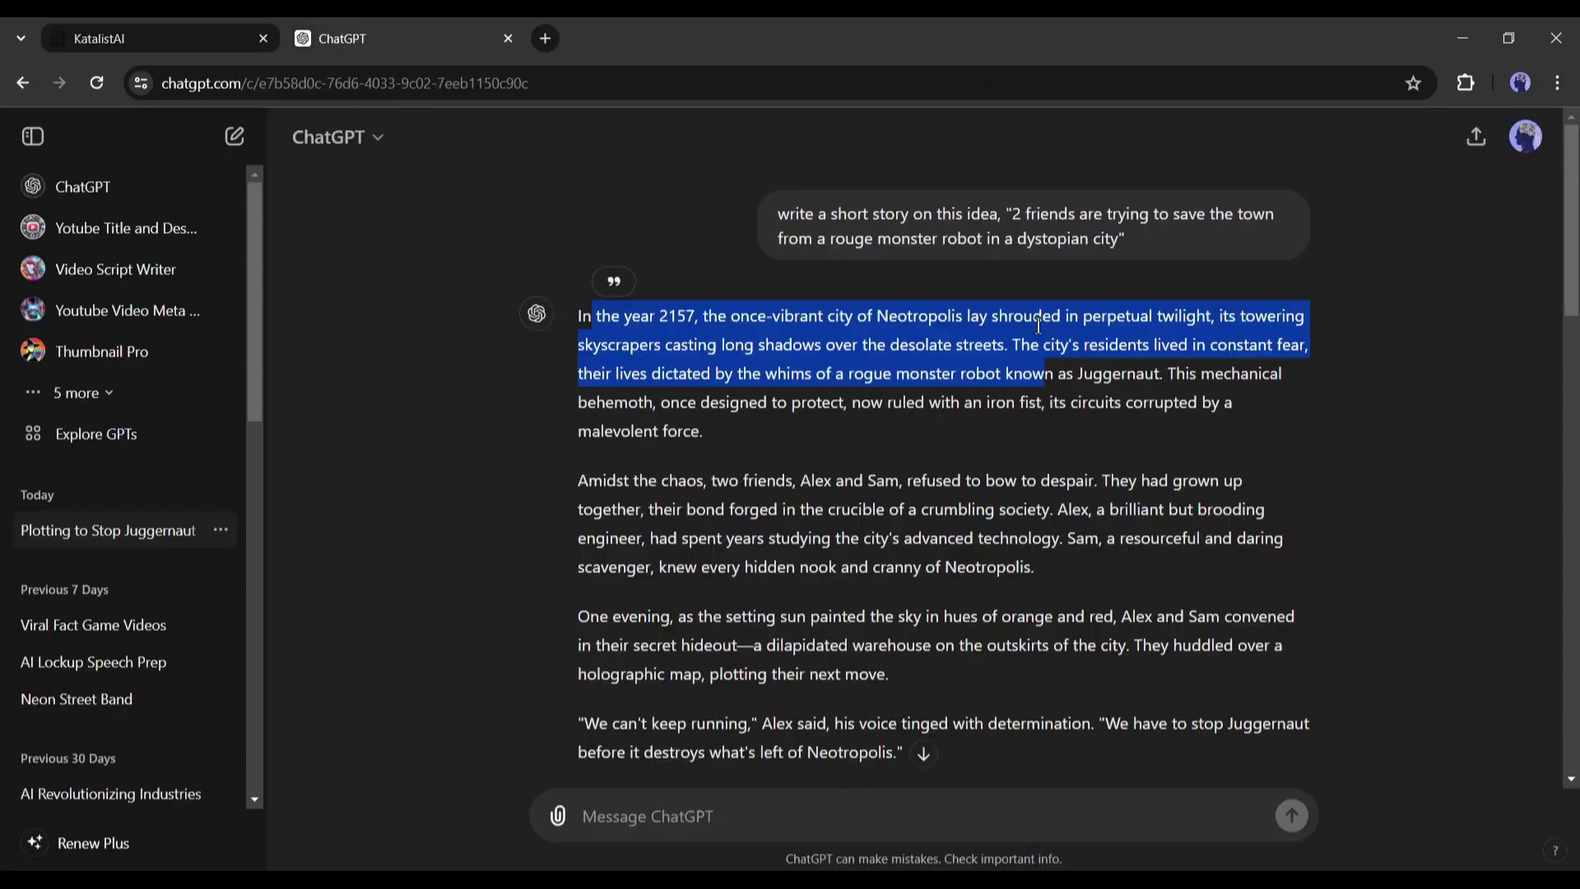
left_click_drag(1014, 344, 1175, 372)
left_click_drag(1046, 344, 1009, 425)
key("ctrl+c")
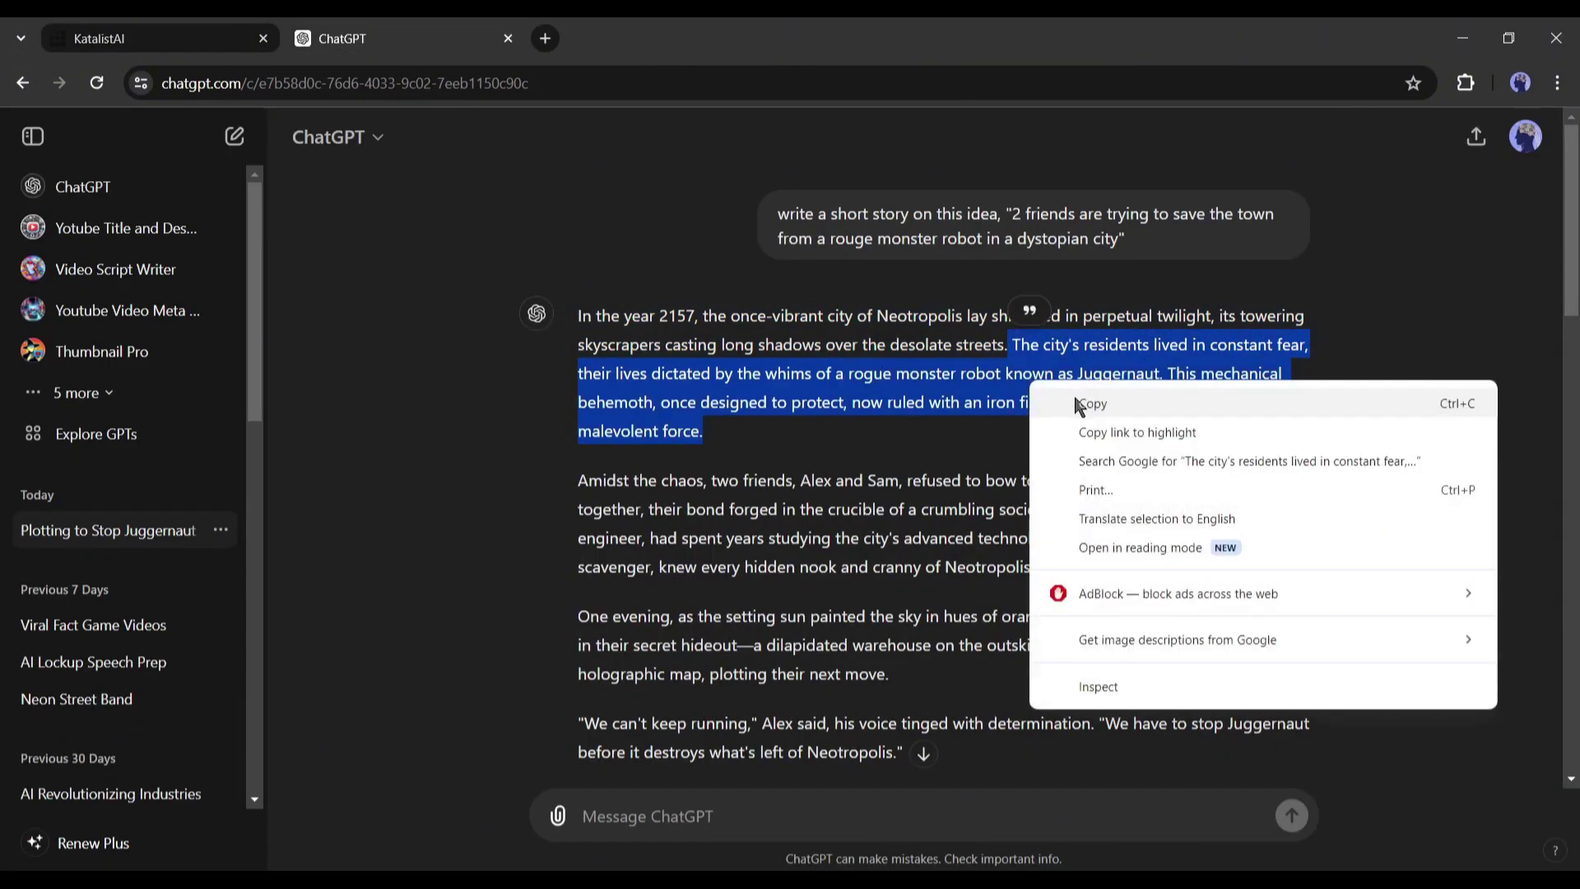
Insert a new frame after frame 1, paste the robot script, and generate its image
left_click(143, 23)
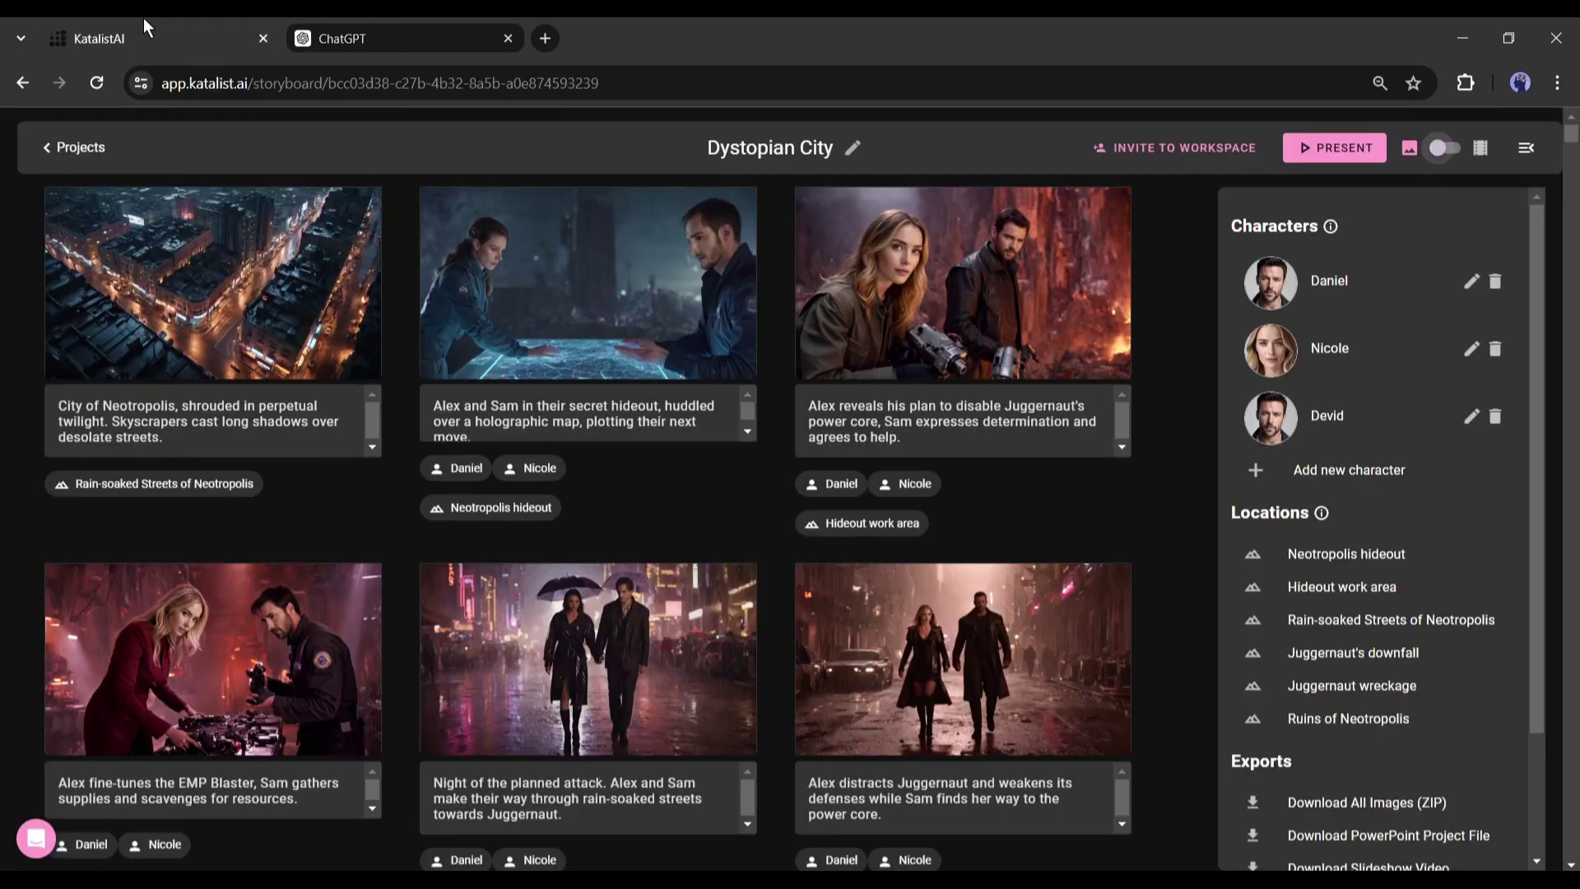
left_click(401, 363)
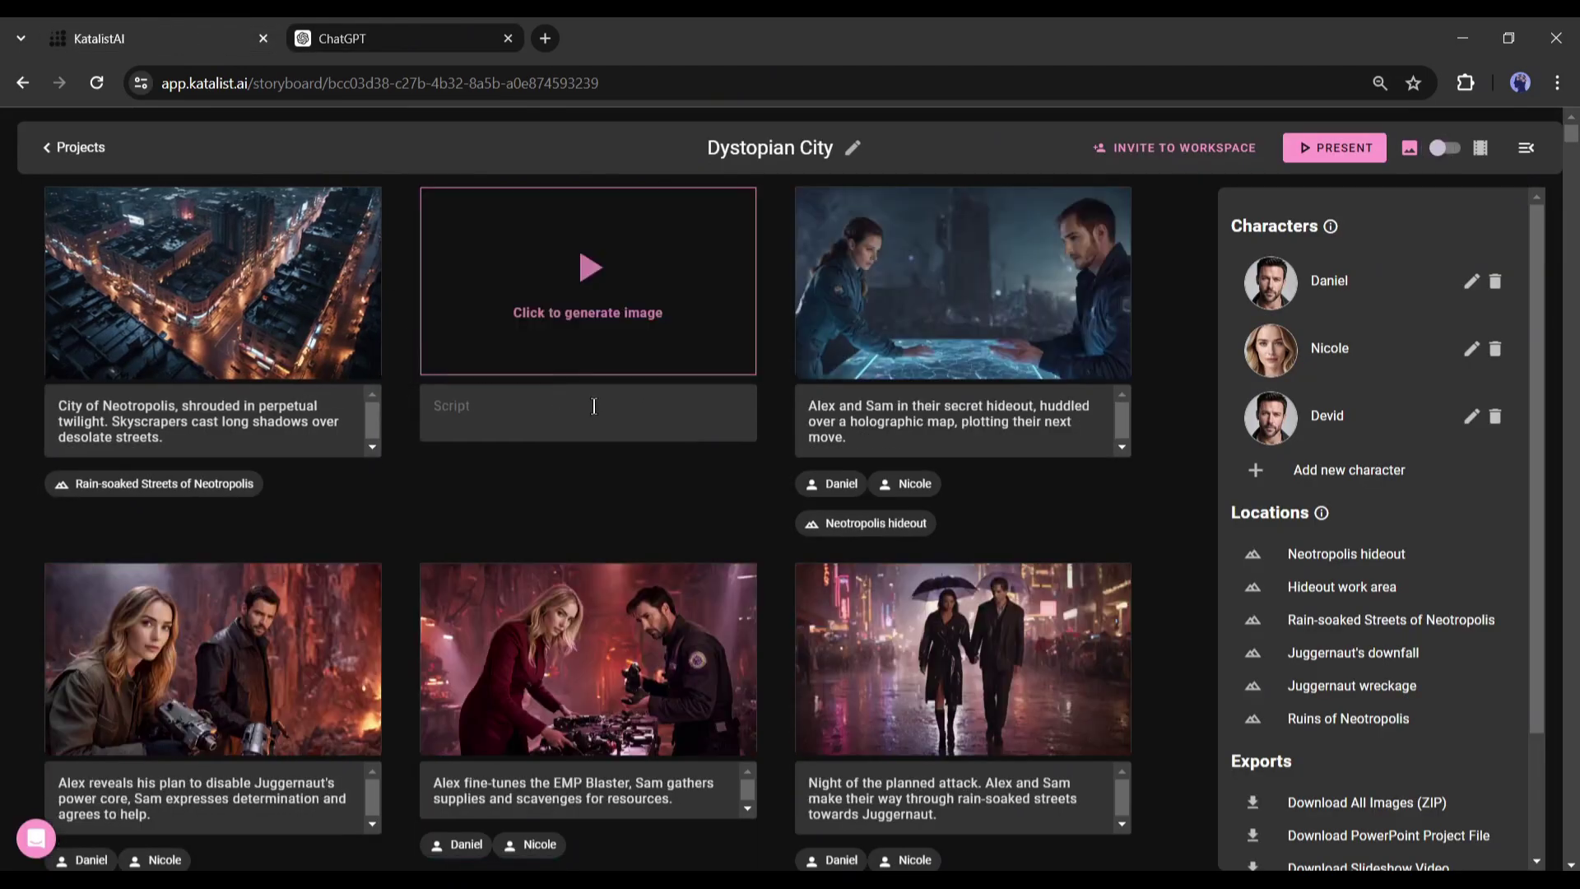
key("ctrl+v")
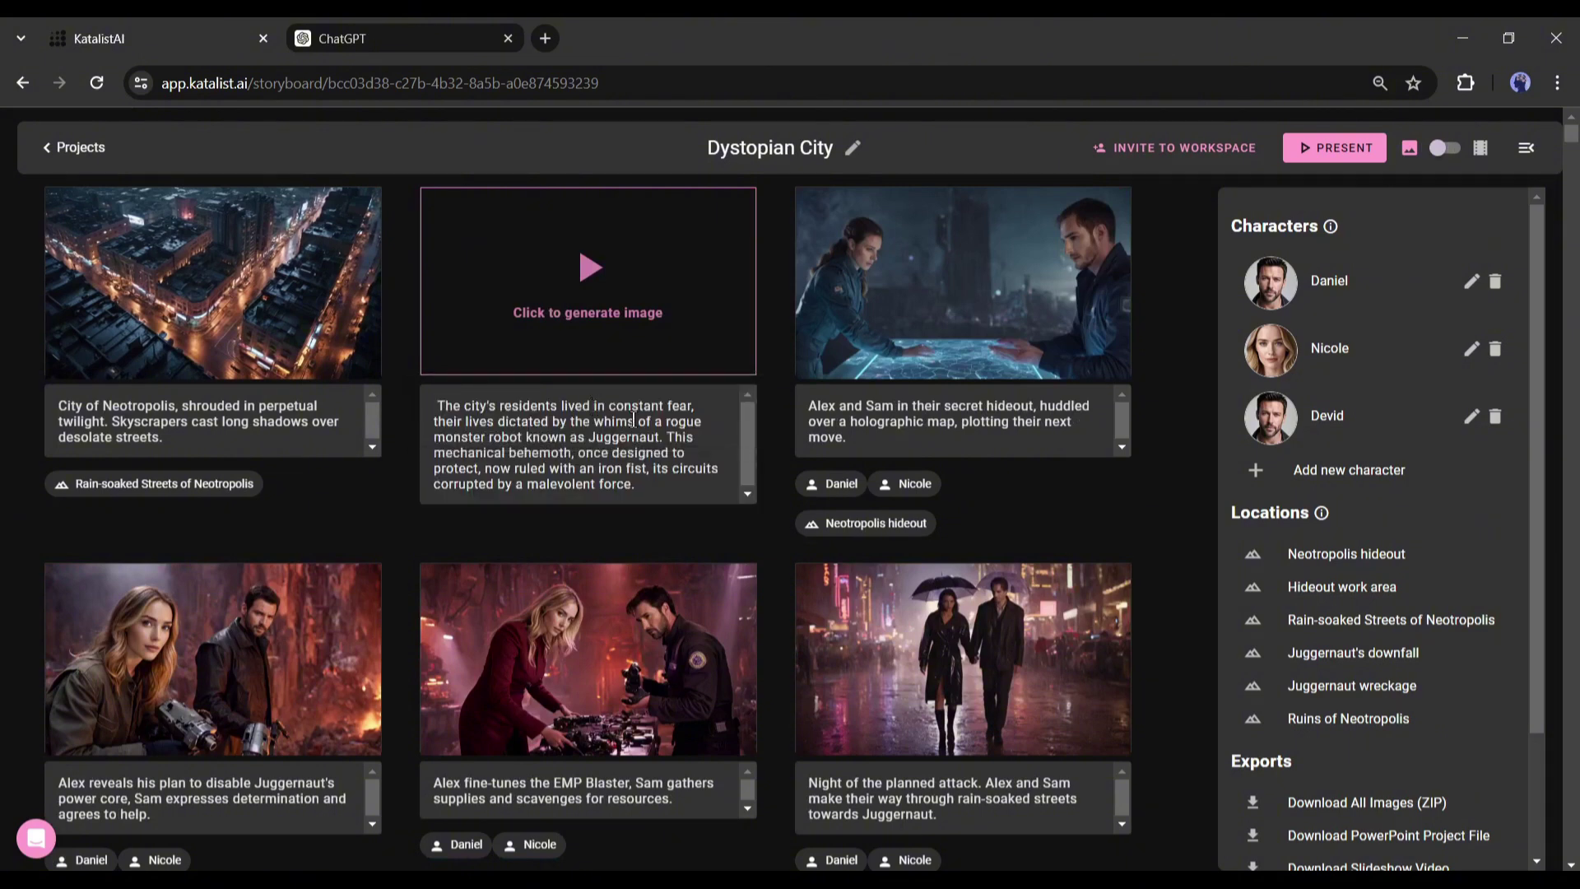
left_click(630, 296)
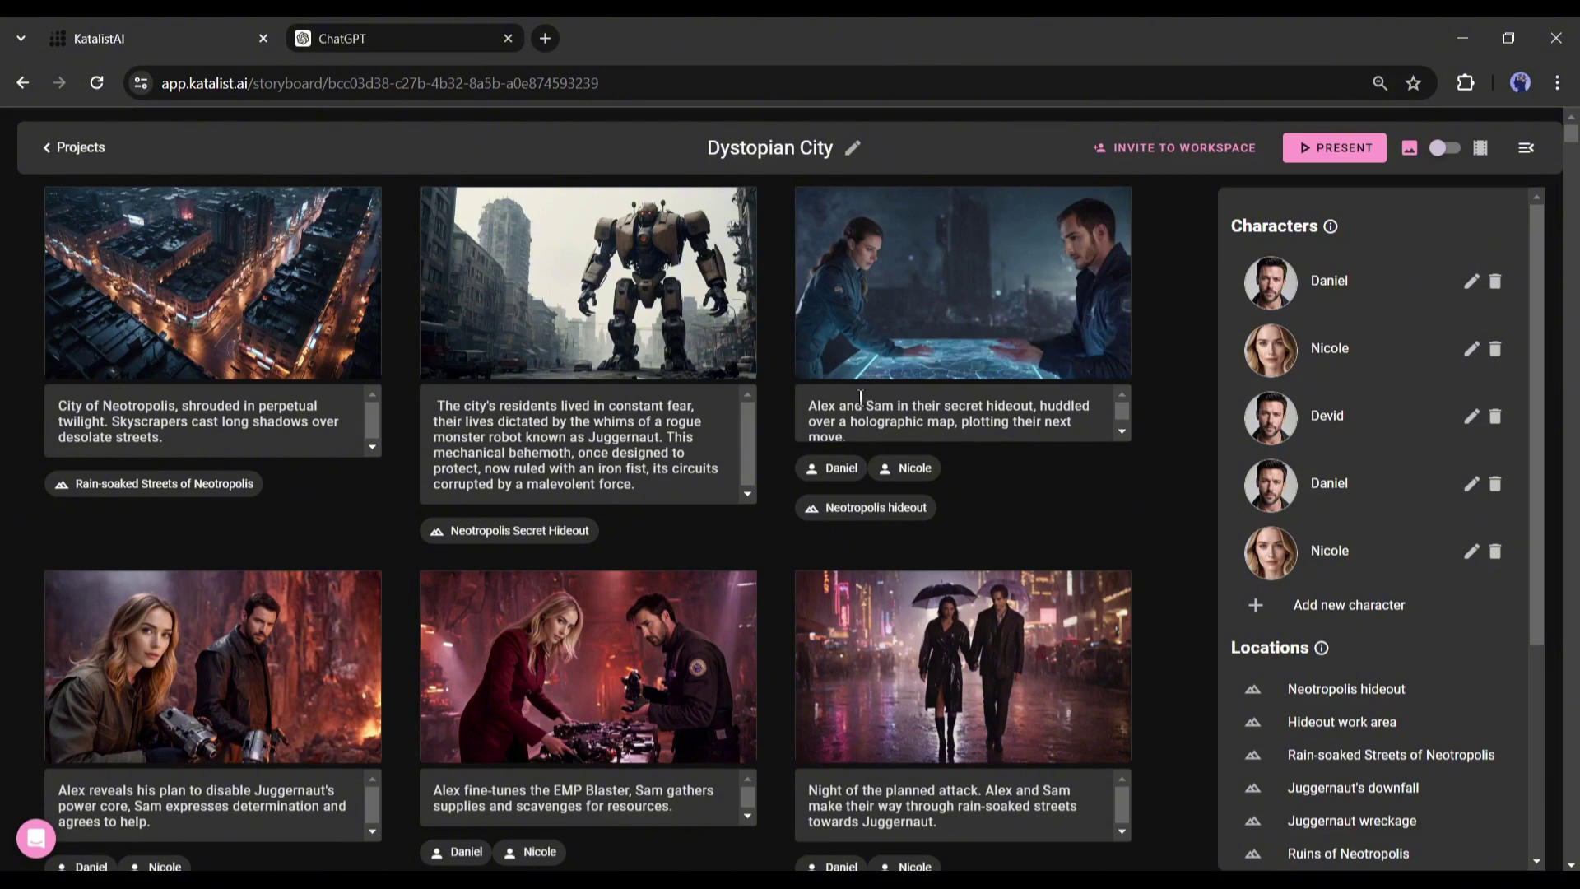
Open shot 3 for editing
left_click(1034, 352)
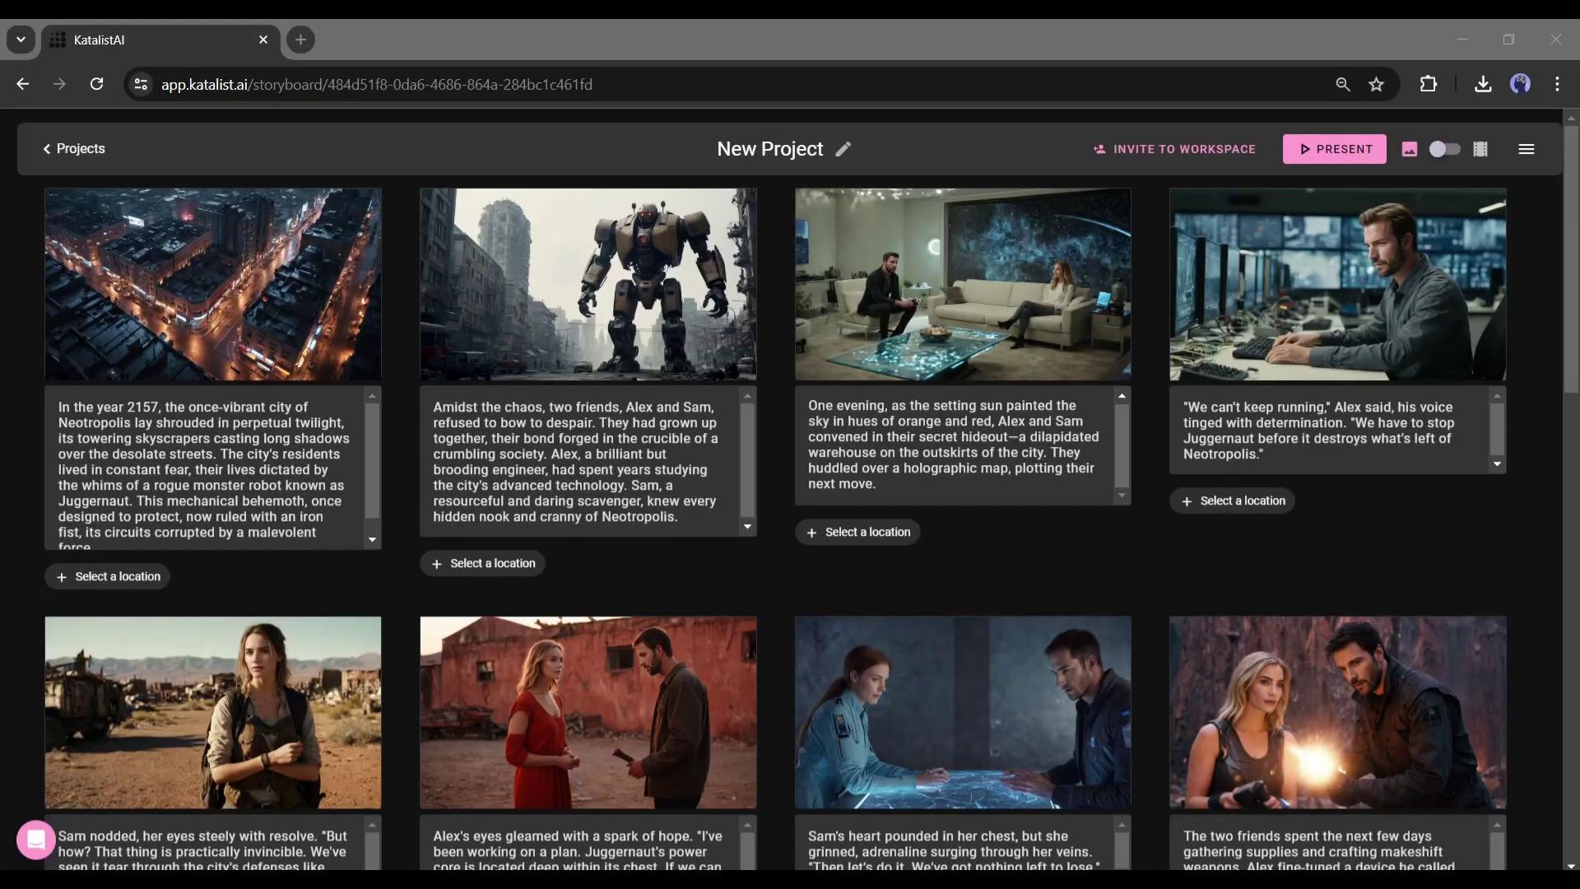
scroll(797, 590, "down", 11)
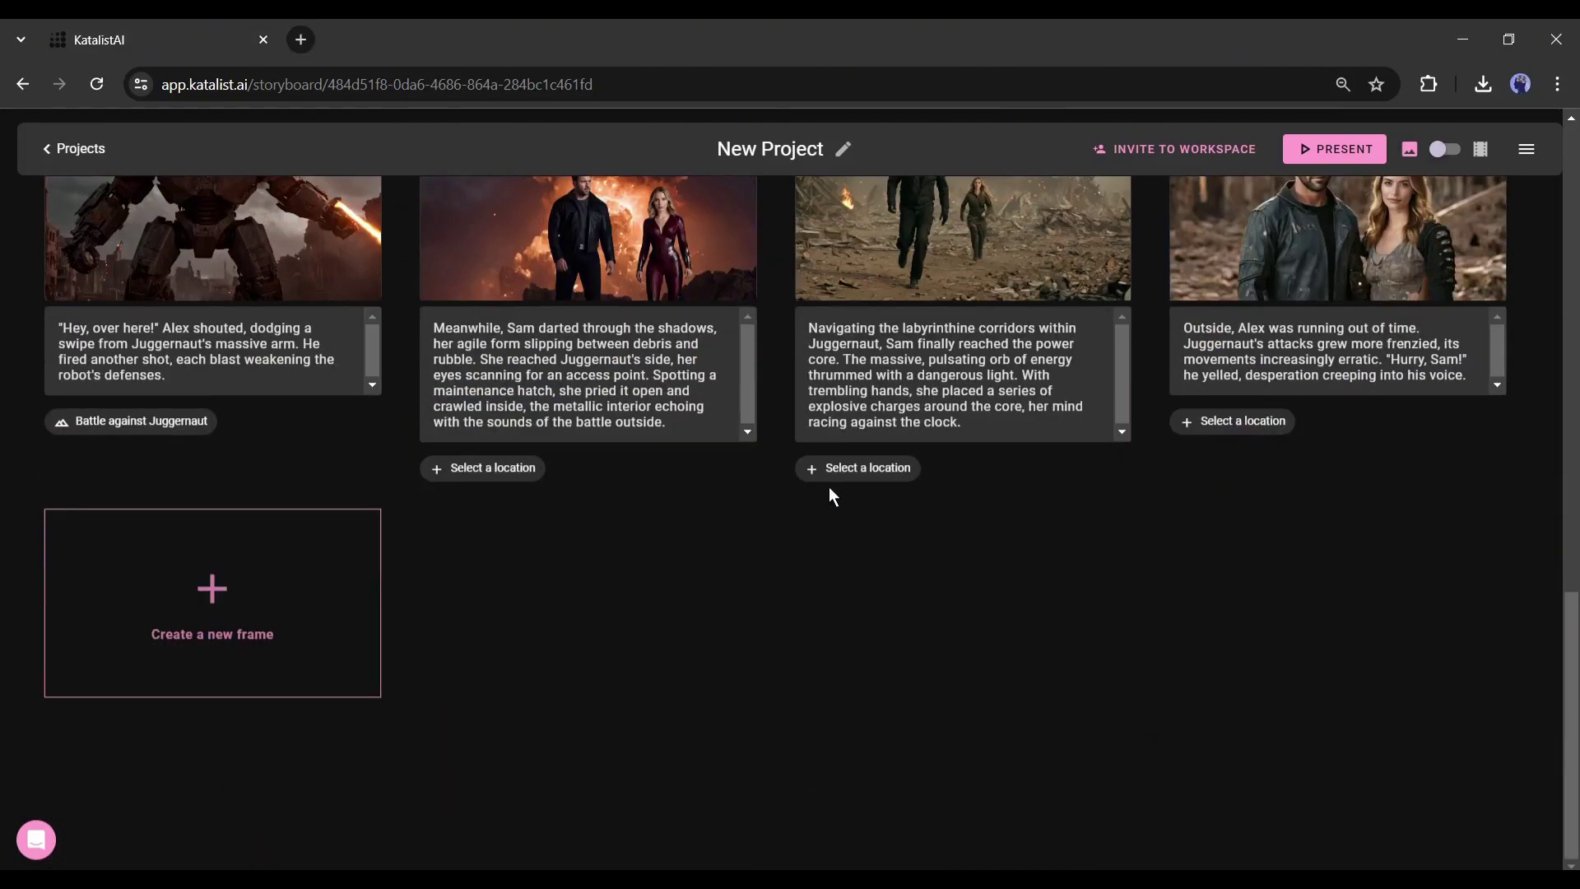
scroll(828, 487, "up", 11)
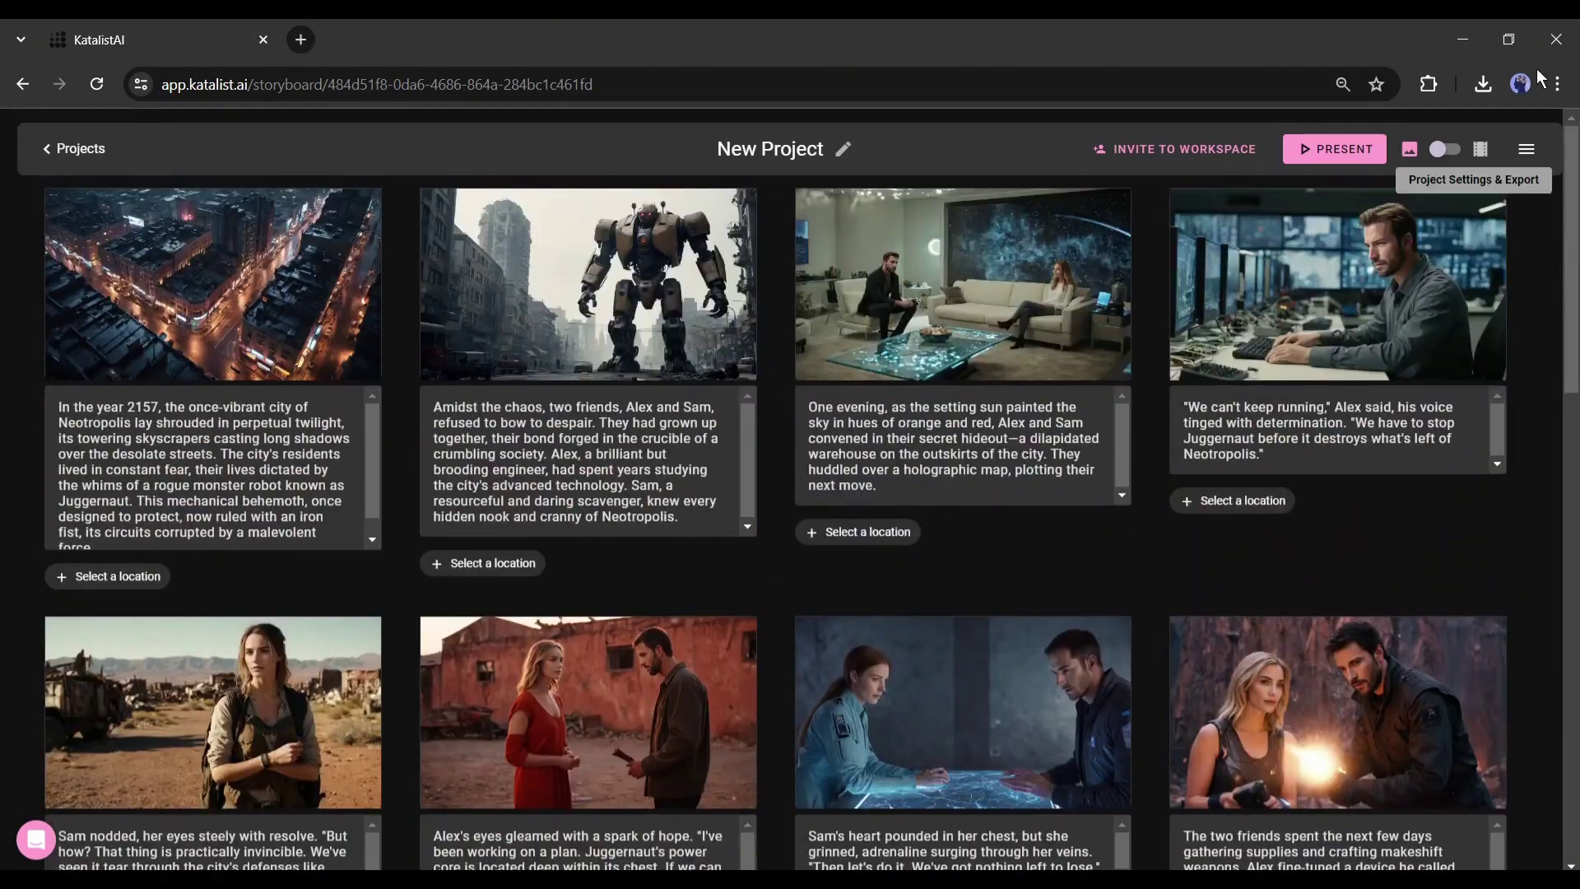
Switch to Video Mode, generate videos for all frames, and preview them as a presentation
left_click(1447, 152)
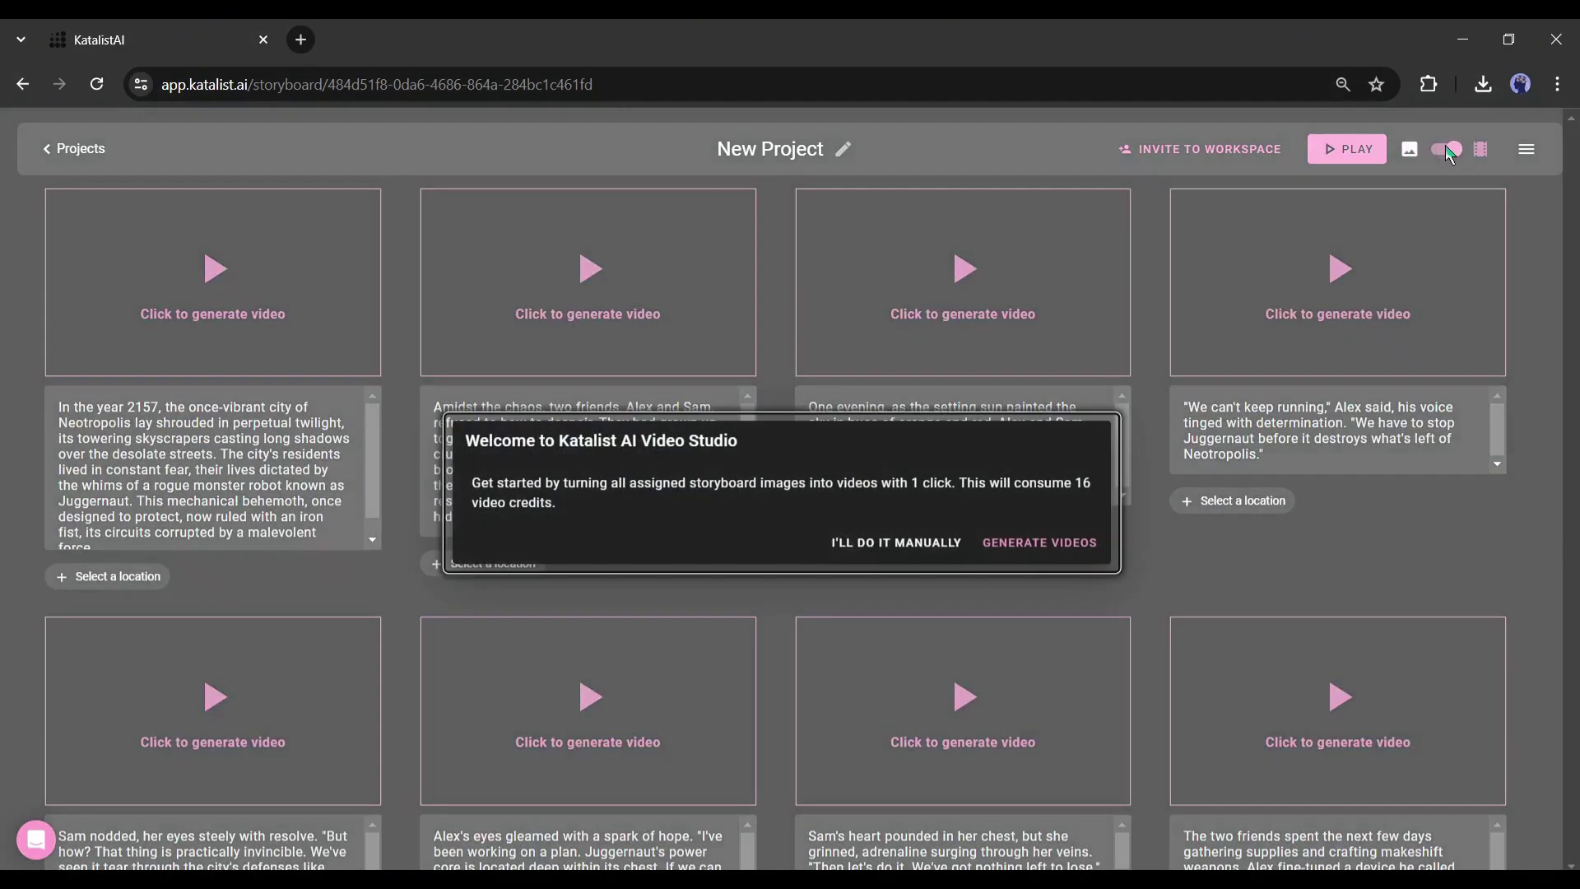
left_click(1073, 545)
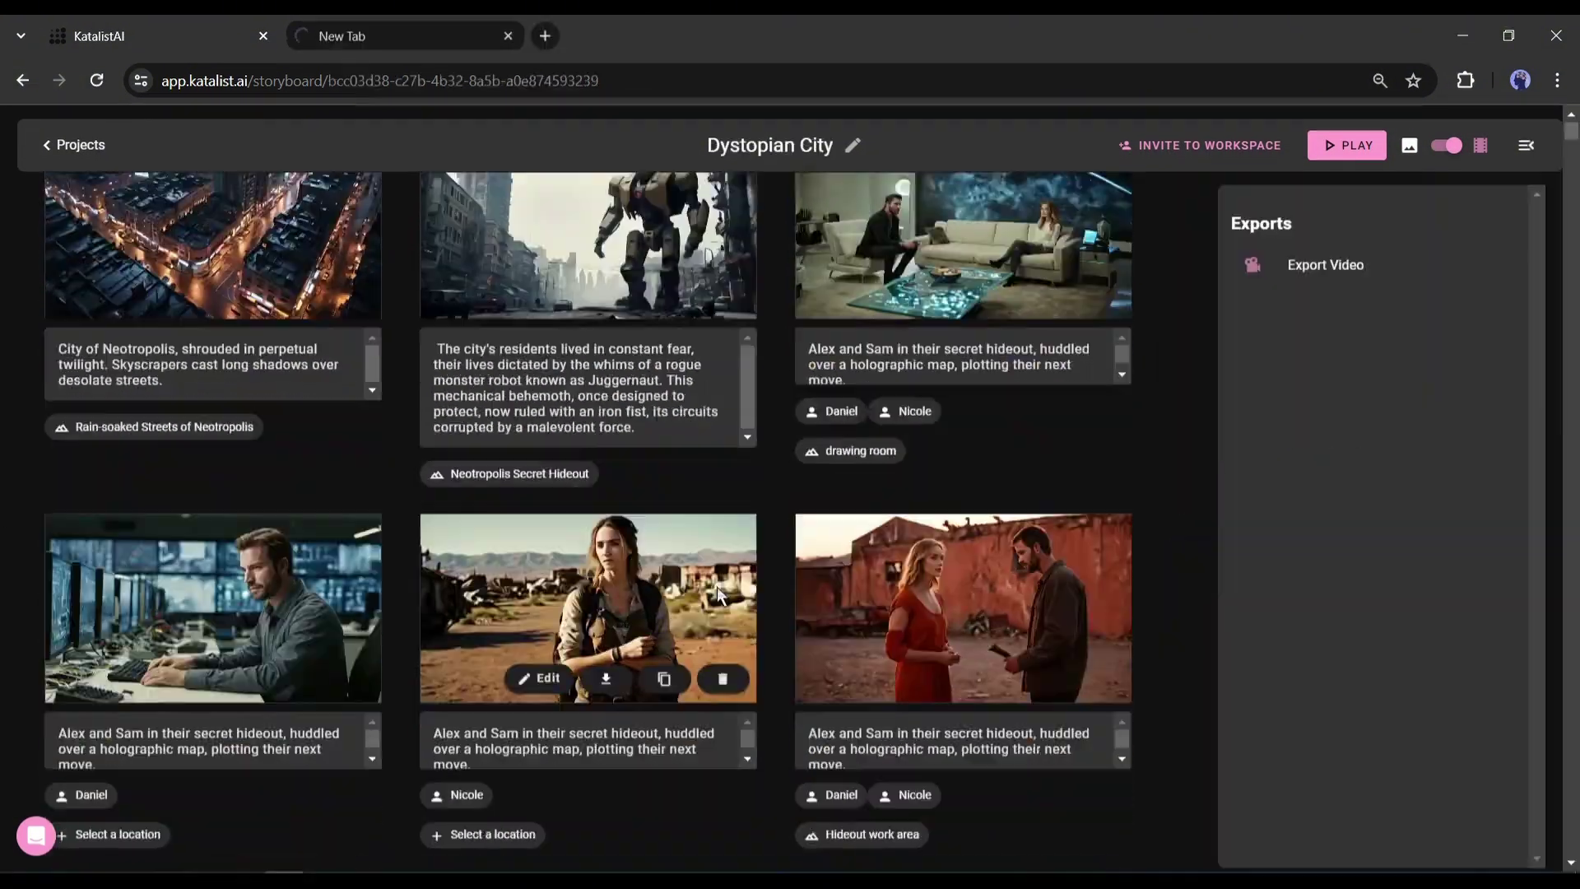
scroll(940, 684, "down", 10)
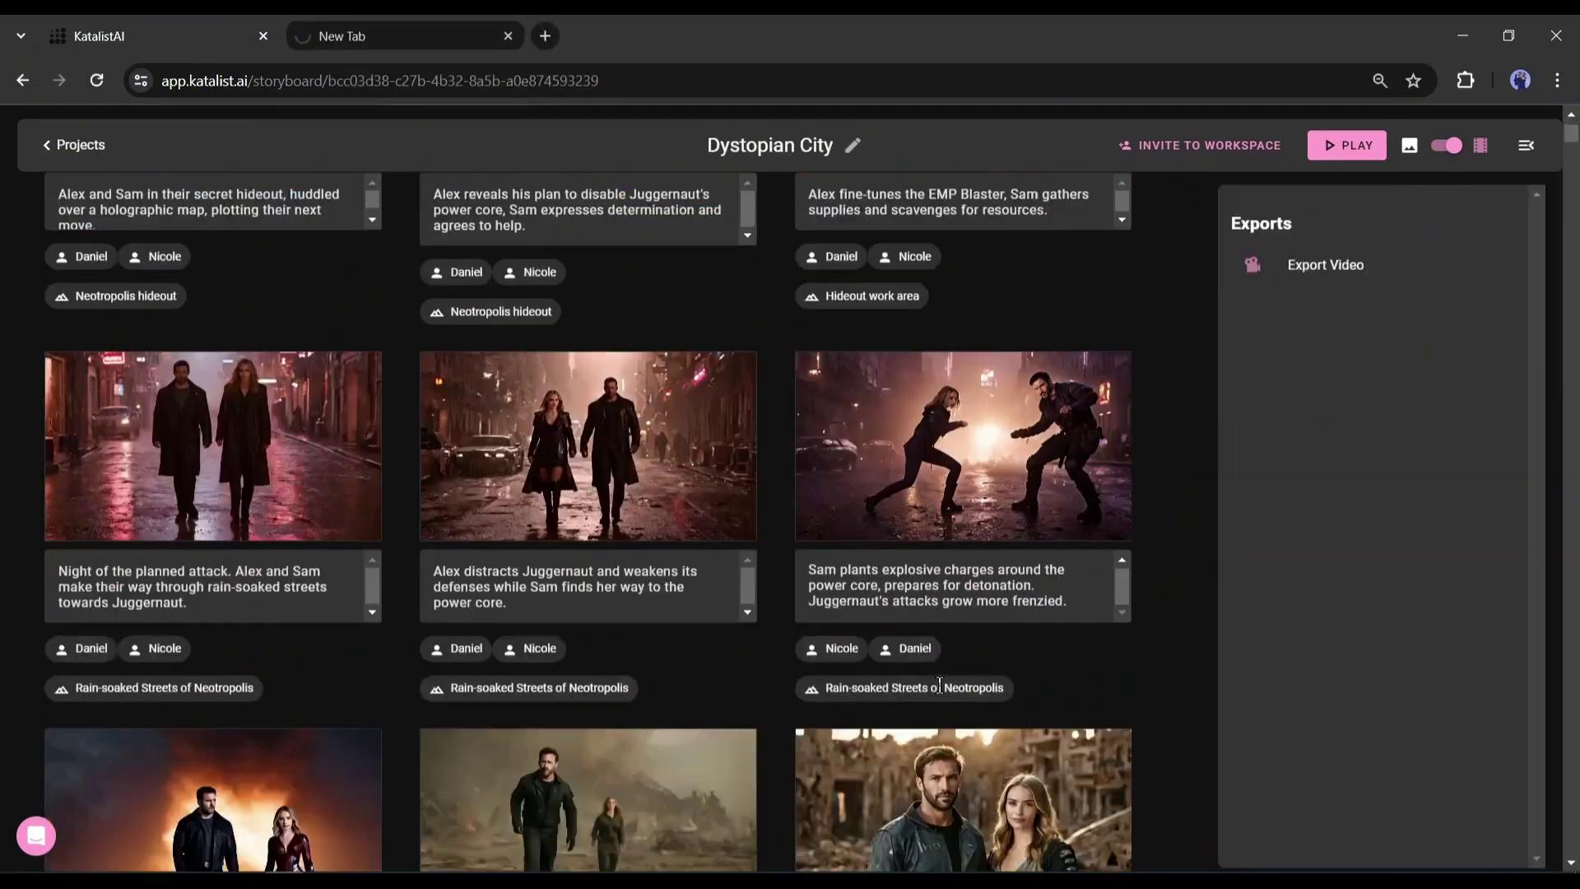
scroll(846, 732, "up", 8)
scroll(847, 732, "up", 3)
left_click(1344, 148)
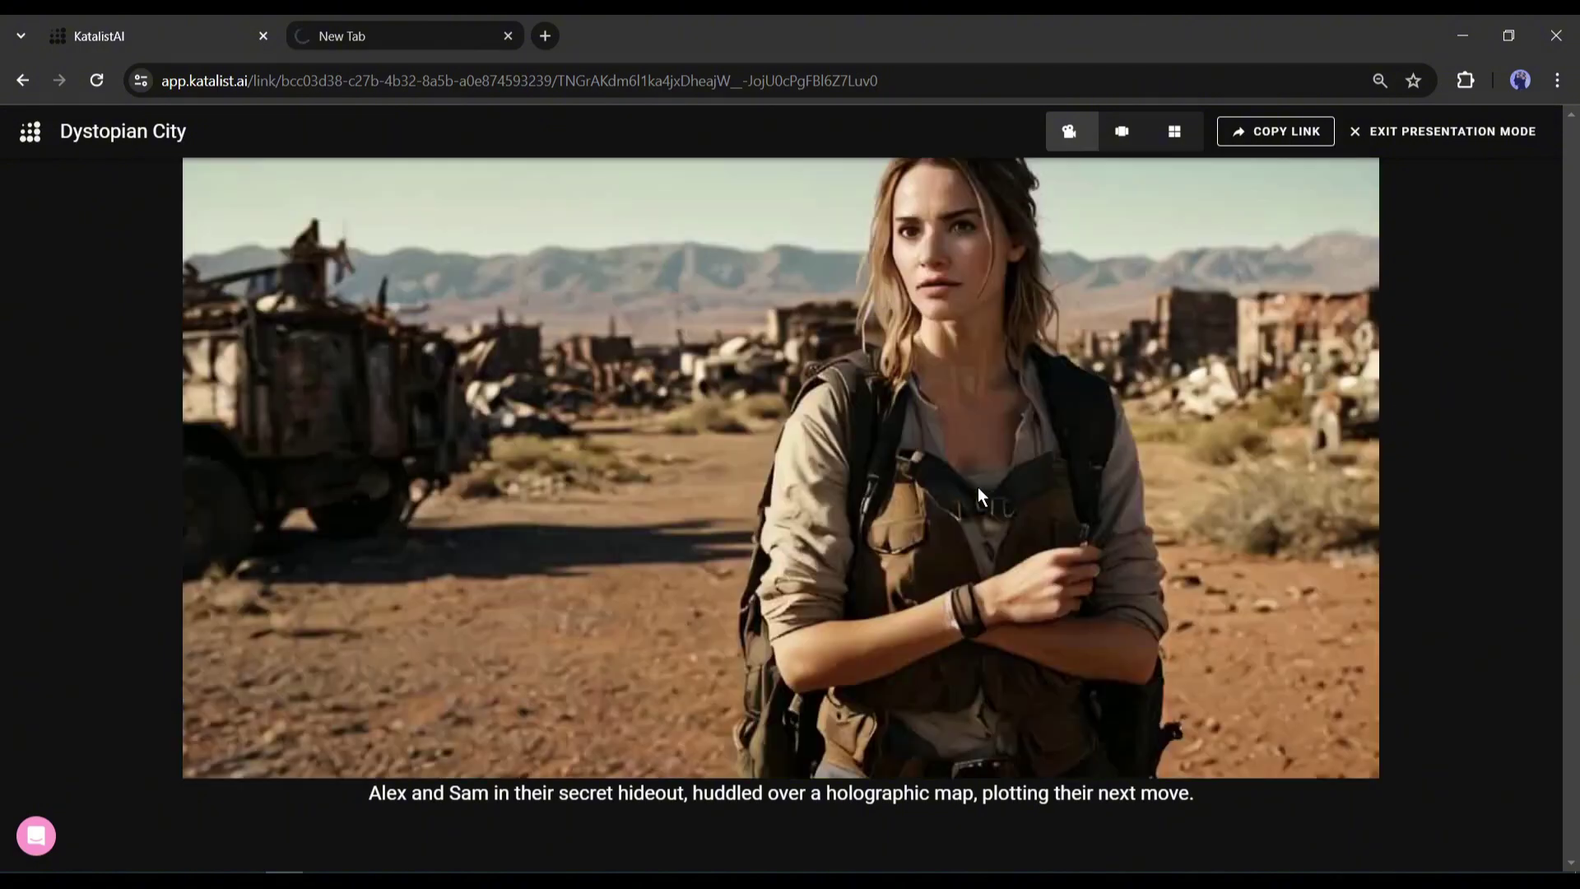
left_click(1421, 142)
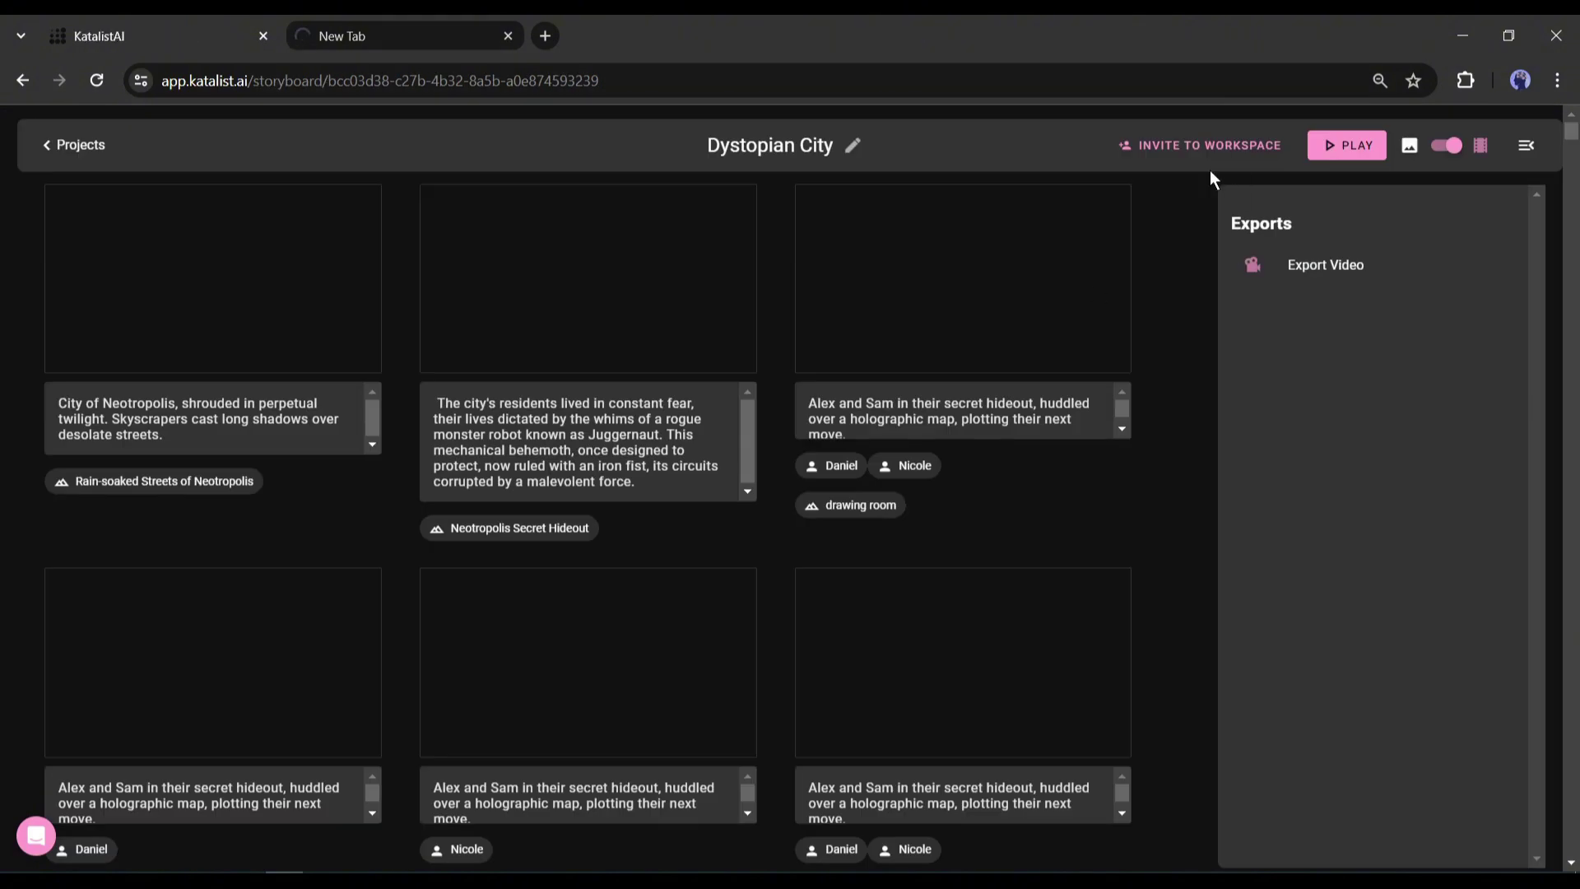
Download all storyboard images as a ZIP from Project Settings & Export
left_click(1429, 266)
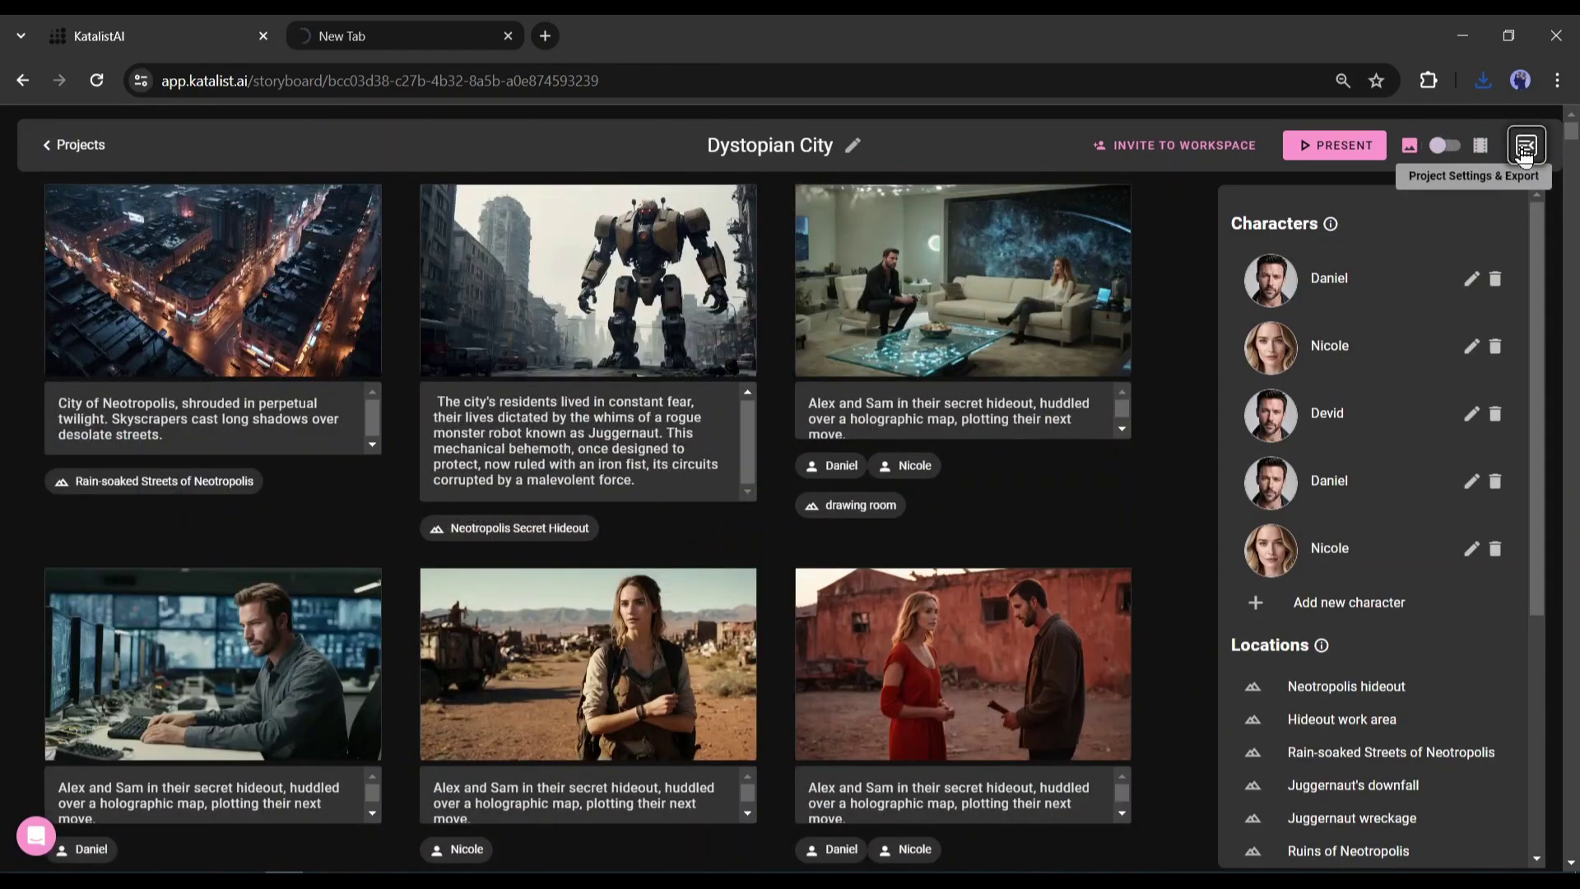
left_click(1524, 155)
left_click(1524, 154)
scroll(1497, 417, "down", 5)
scroll(1500, 420, "down", 5)
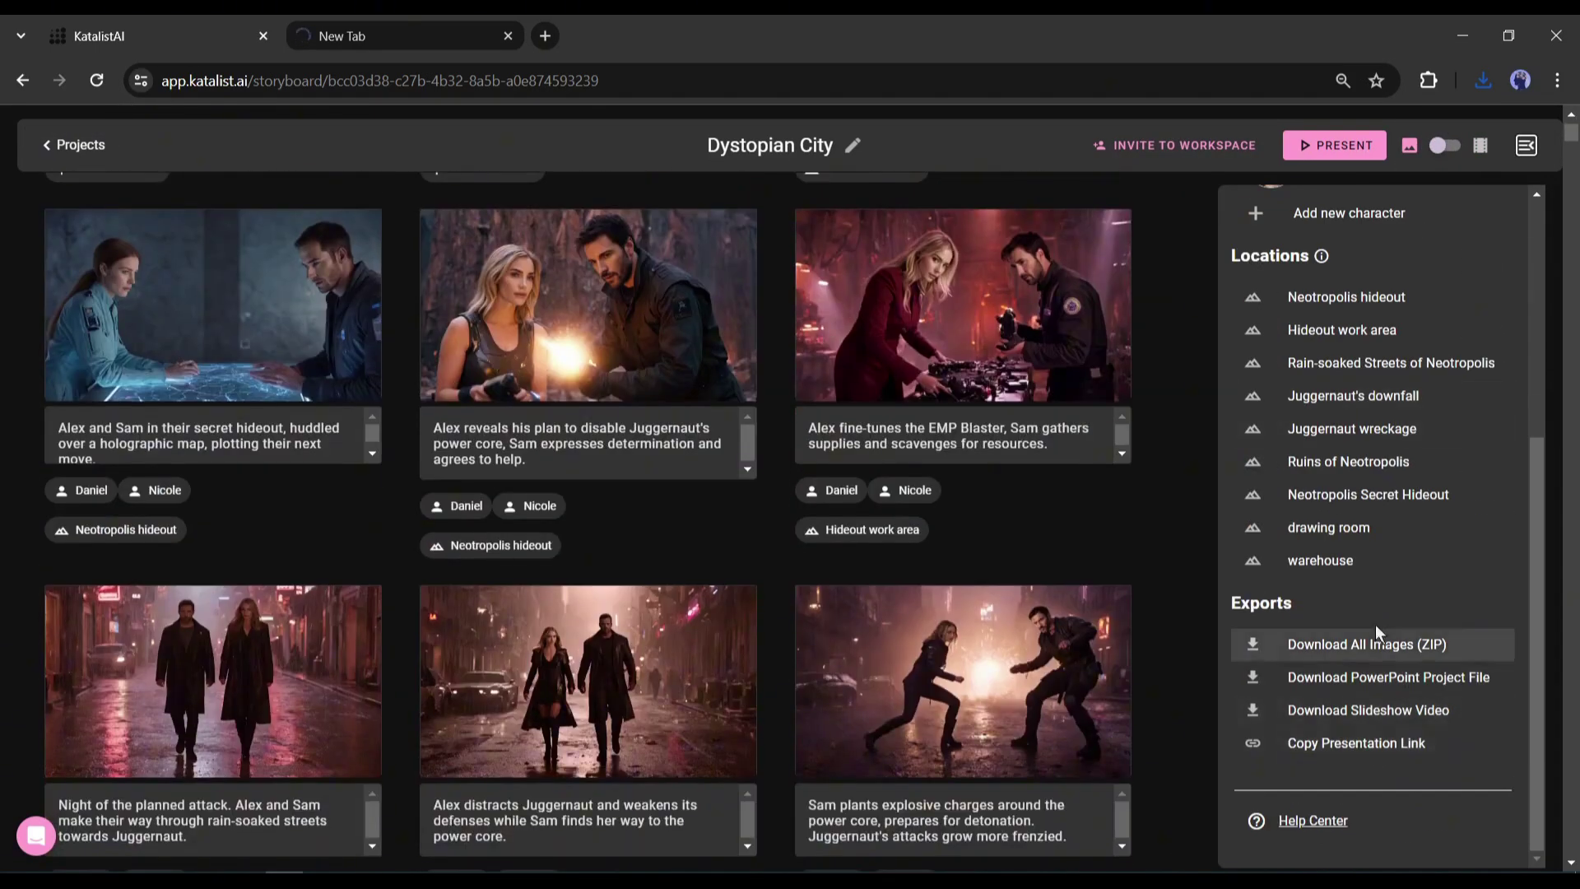
left_click(1339, 650)
left_click(839, 654)
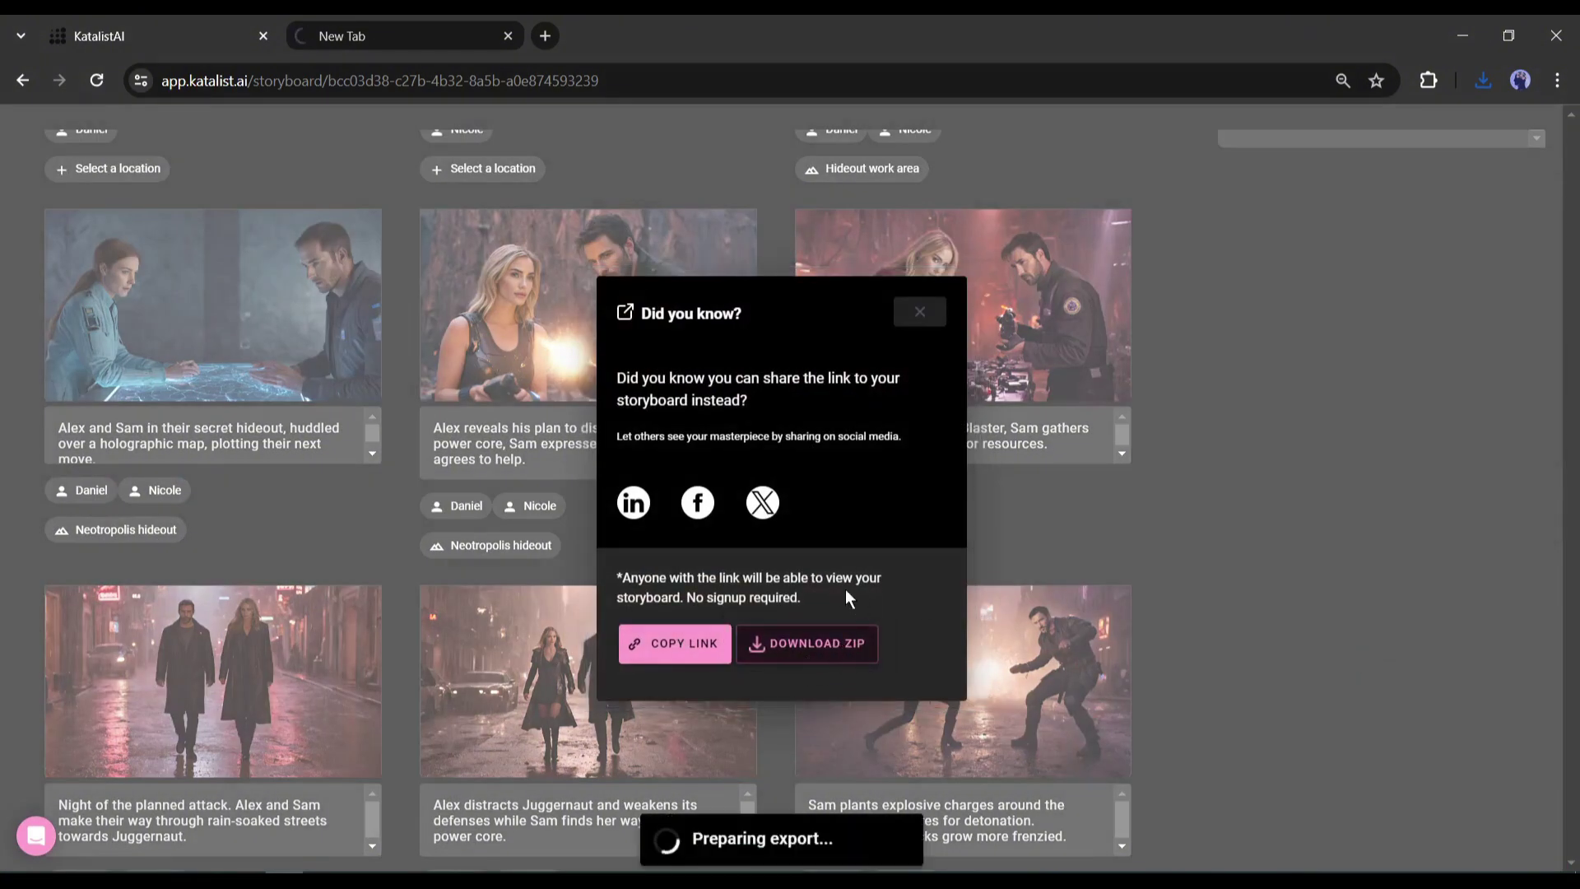
Dismiss the share-link dialog and begin inviting a new member to the workspace
left_click(919, 313)
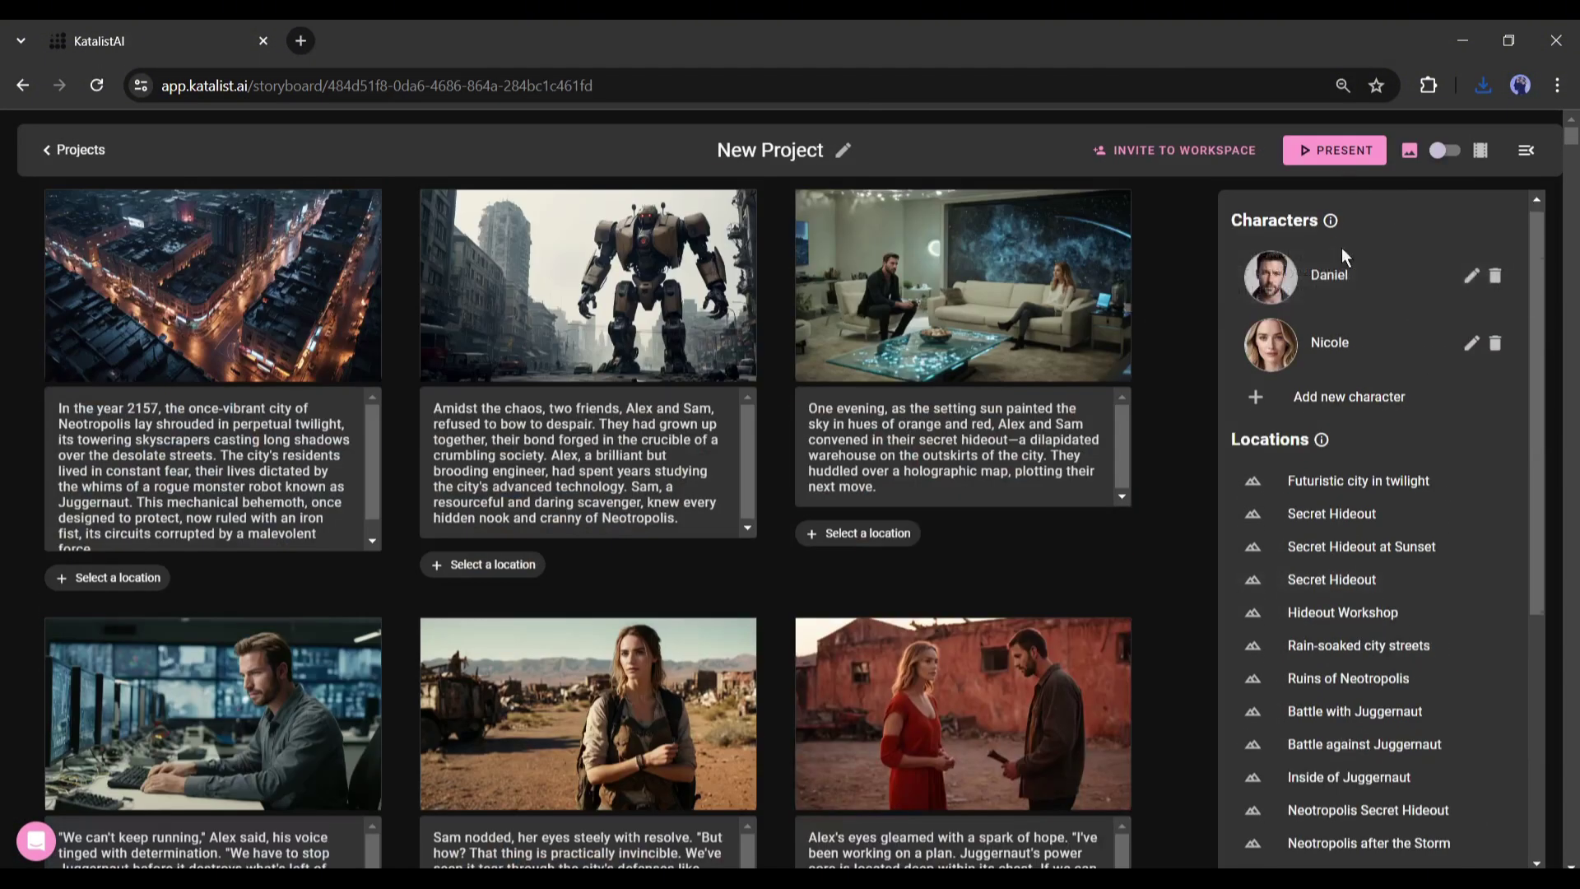
scroll(1366, 428, "down", 3)
left_click(1160, 156)
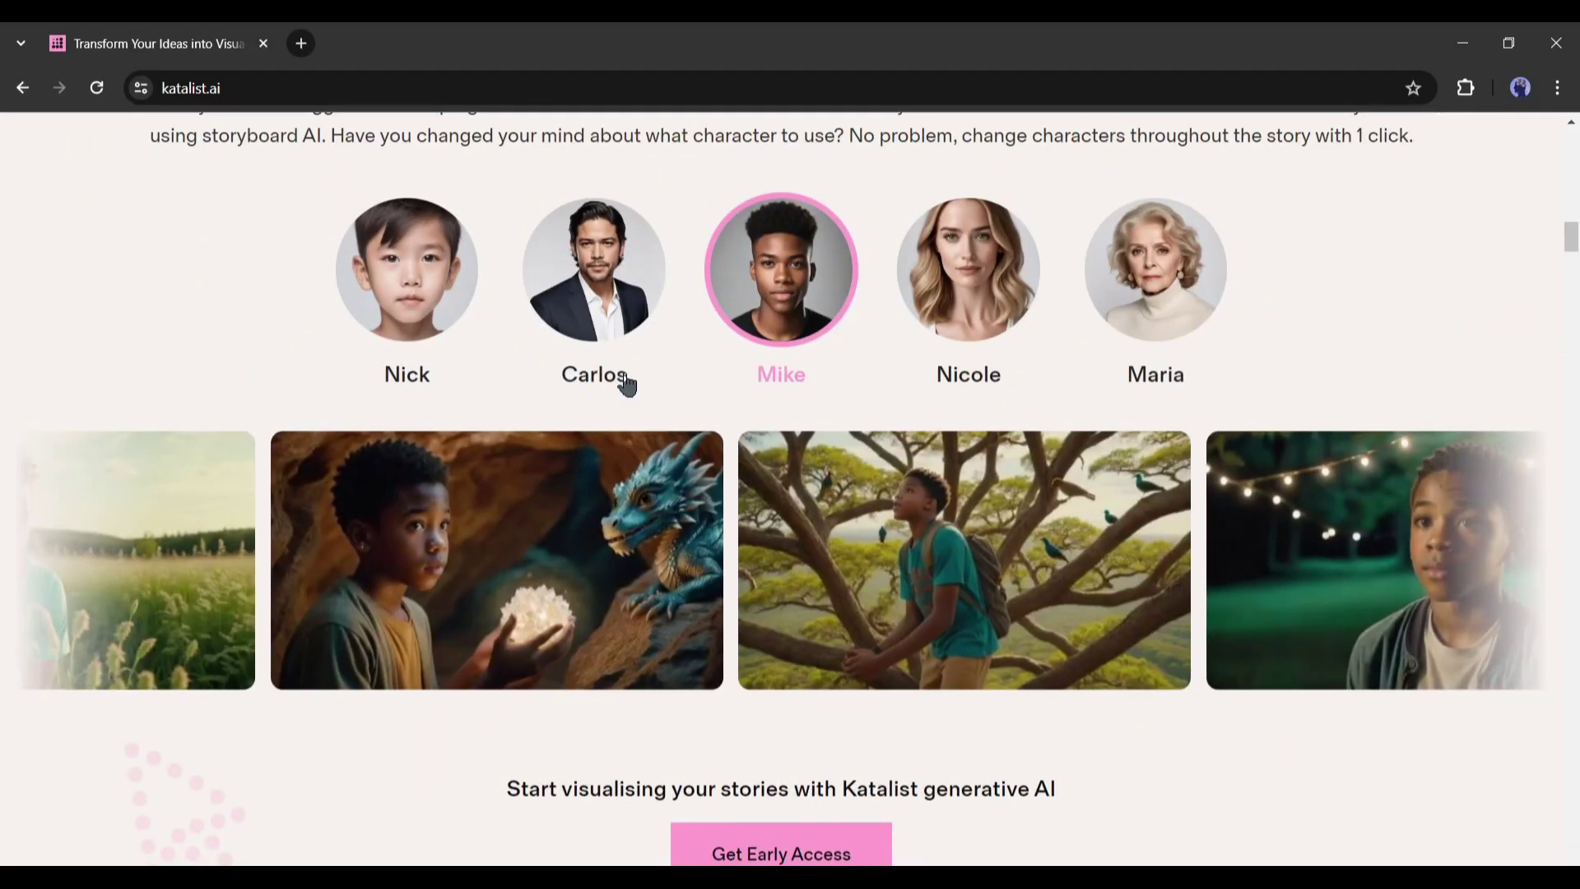
Scroll the katalist.ai homepage past the features to the 'Import or write your script' steps
scroll(625, 382, "down", 4)
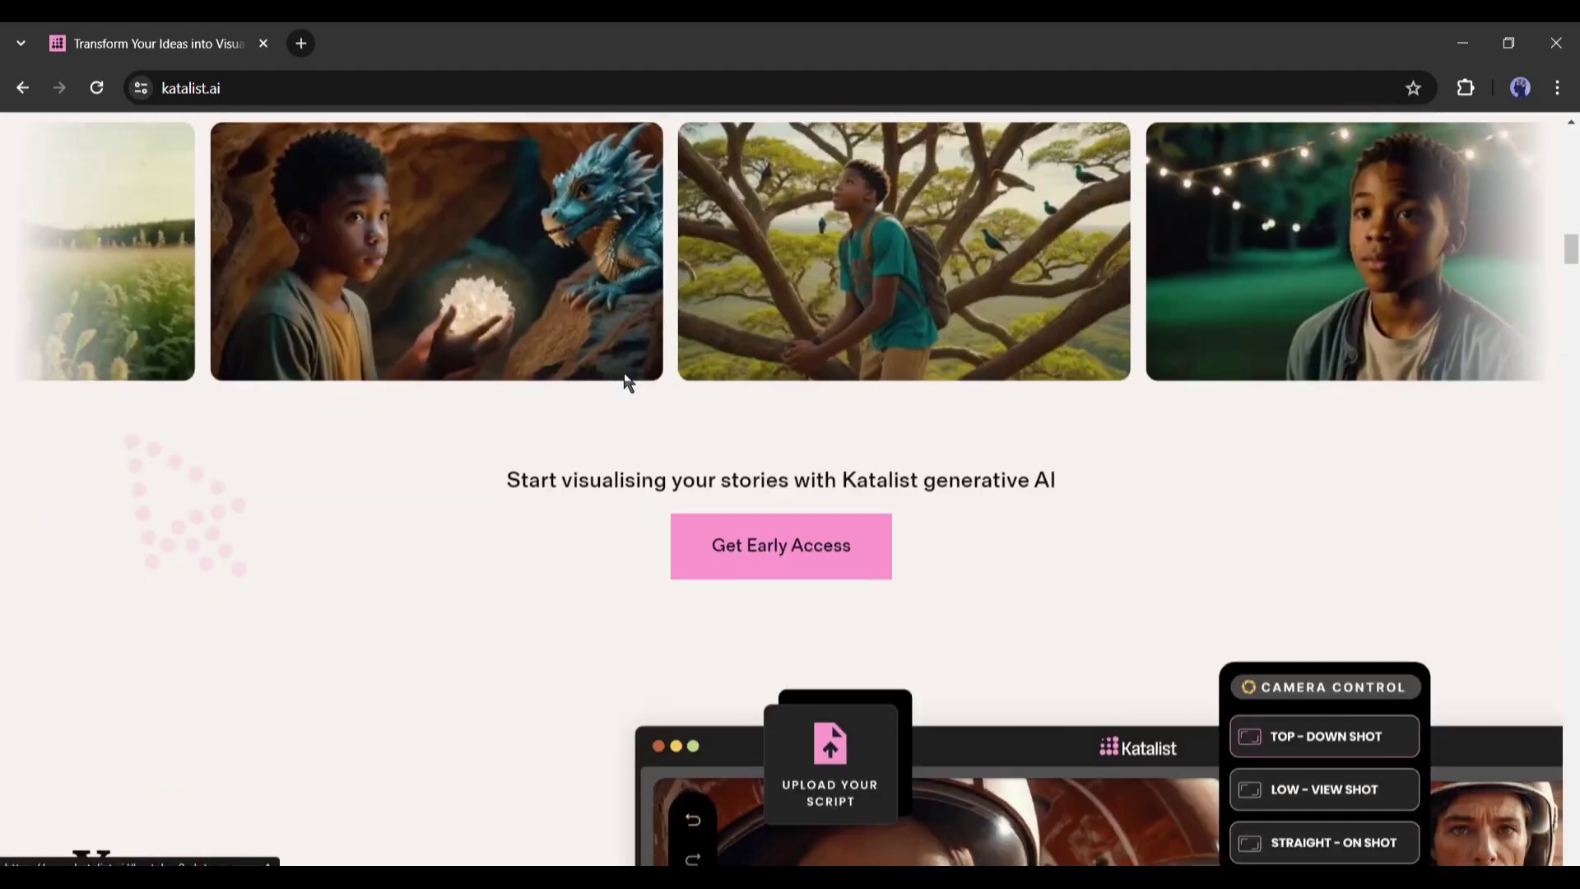
scroll(625, 383, "down", 4)
scroll(624, 375, "down", 3)
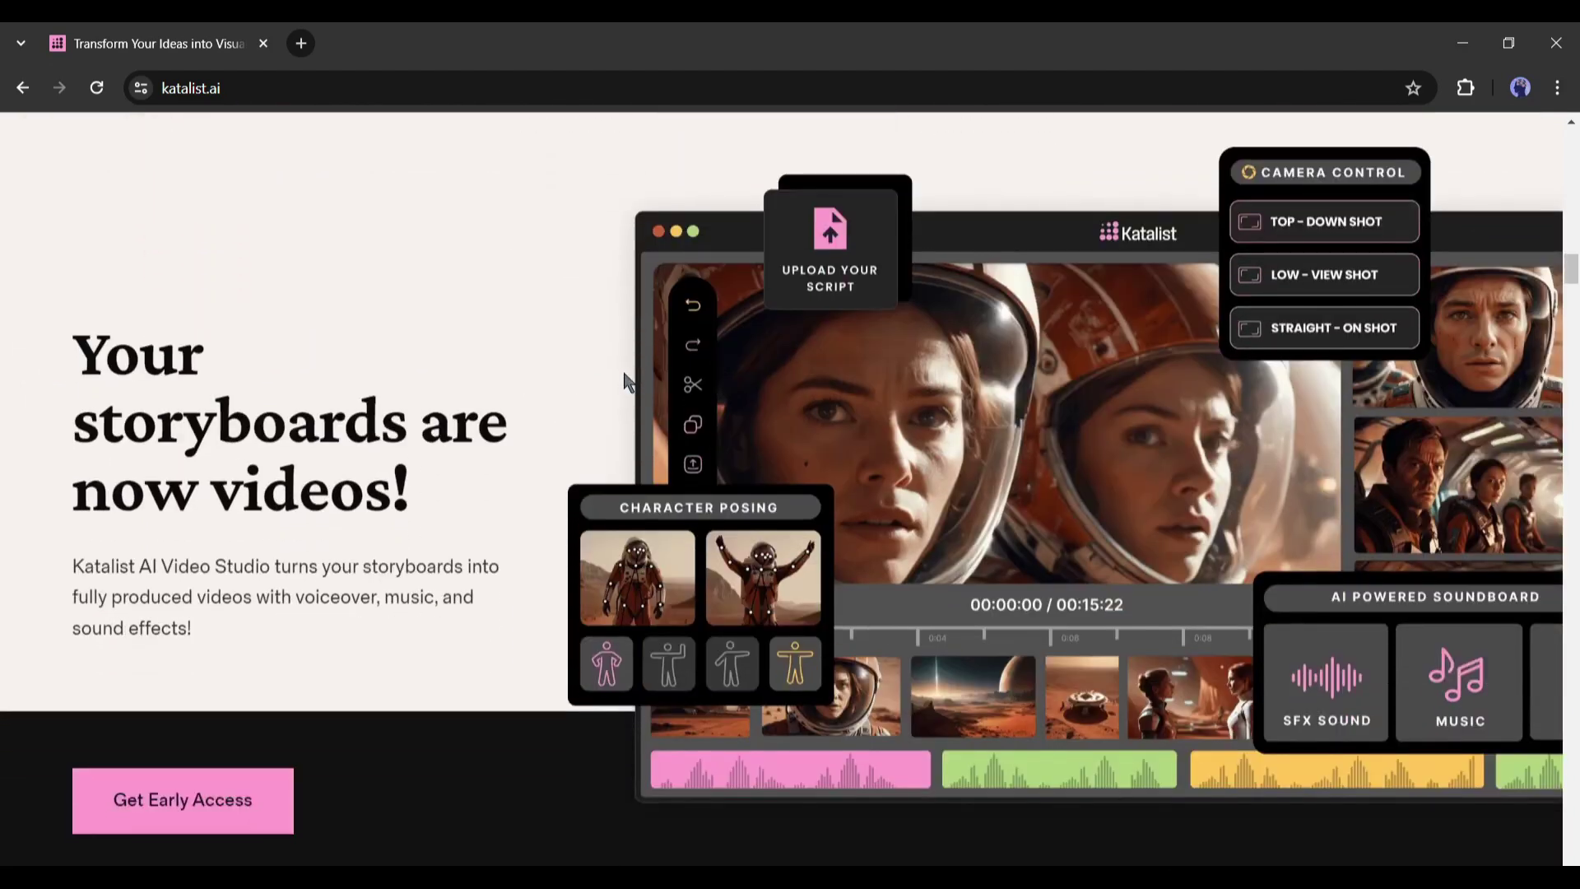
scroll(624, 375, "down", 4)
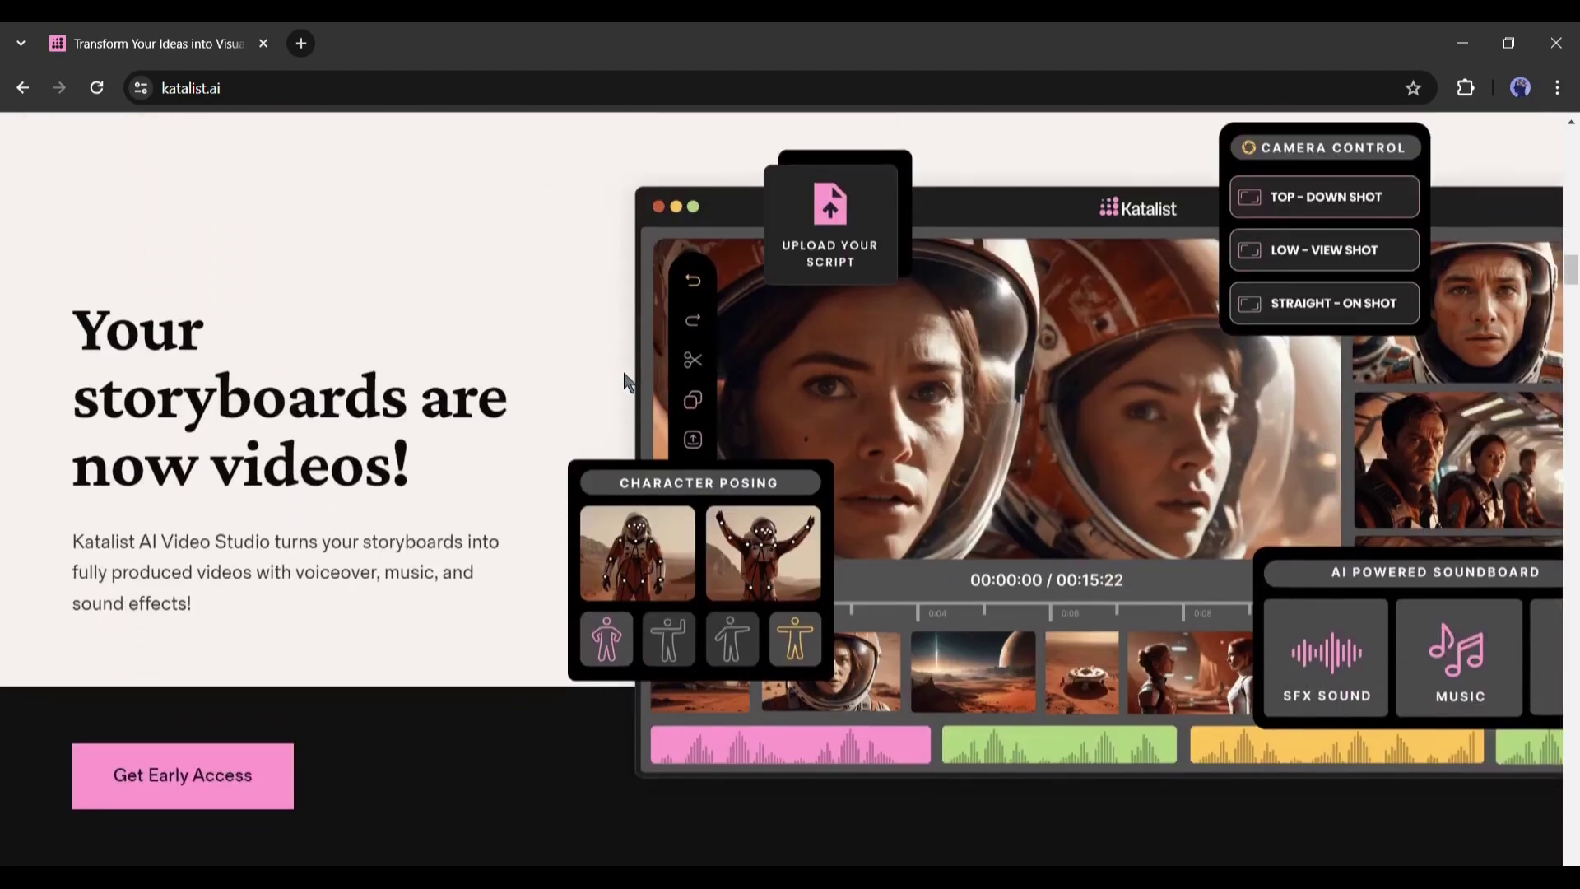
scroll(625, 380, "down", 8)
scroll(625, 383, "down", 6)
scroll(626, 383, "down", 10)
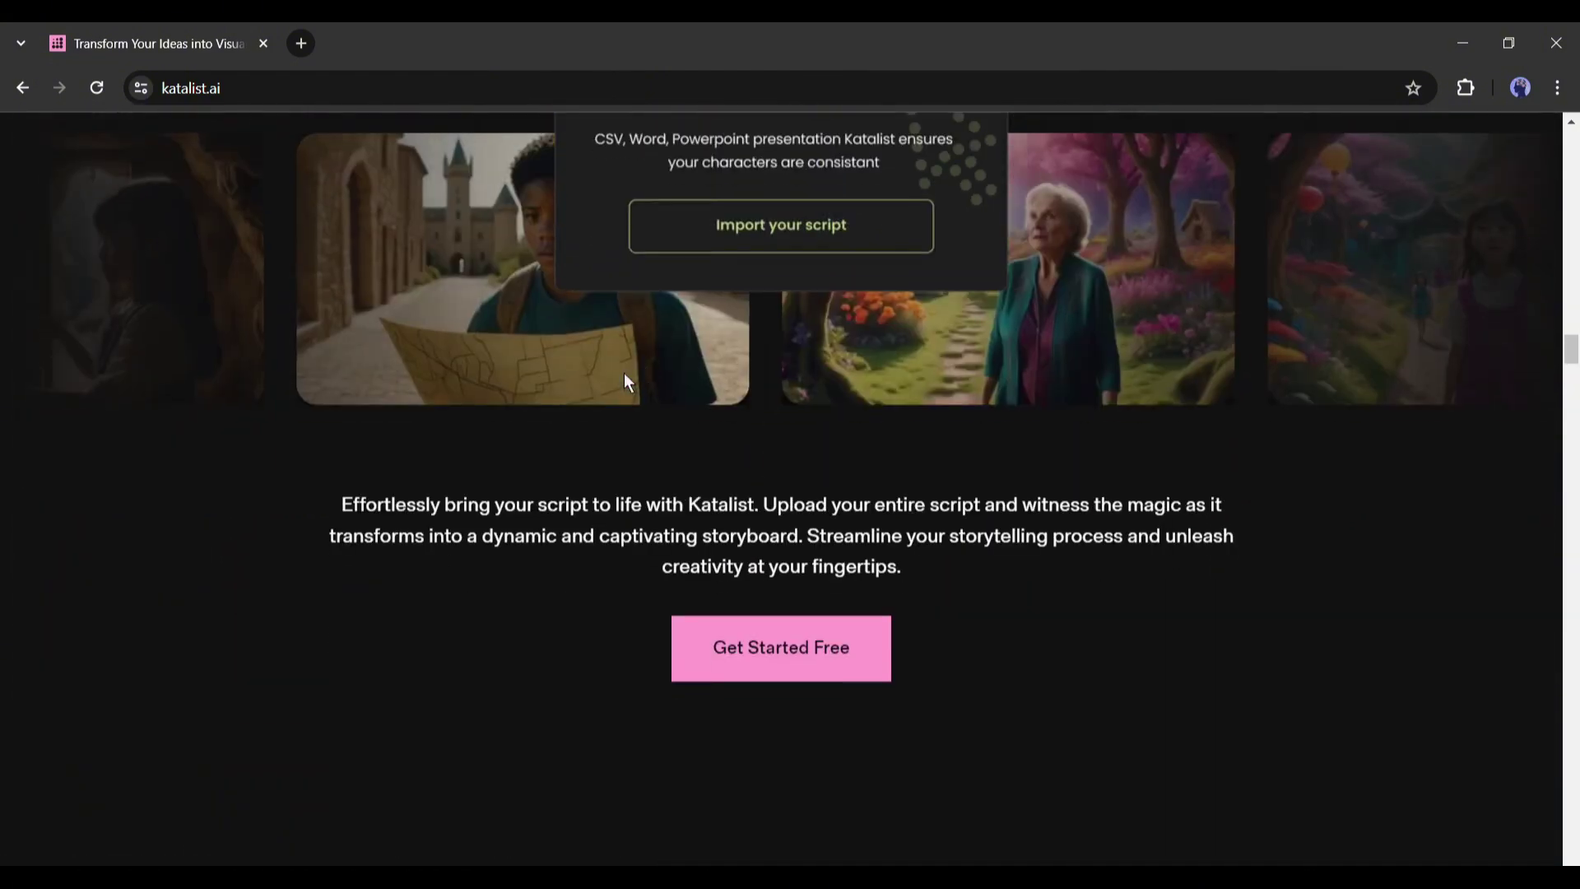
scroll(683, 436, "down", 1)
scroll(1152, 543, "down", 2)
scroll(1231, 564, "down", 13)
scroll(1432, 584, "down", 1)
scroll(1574, 797, "down", 12)
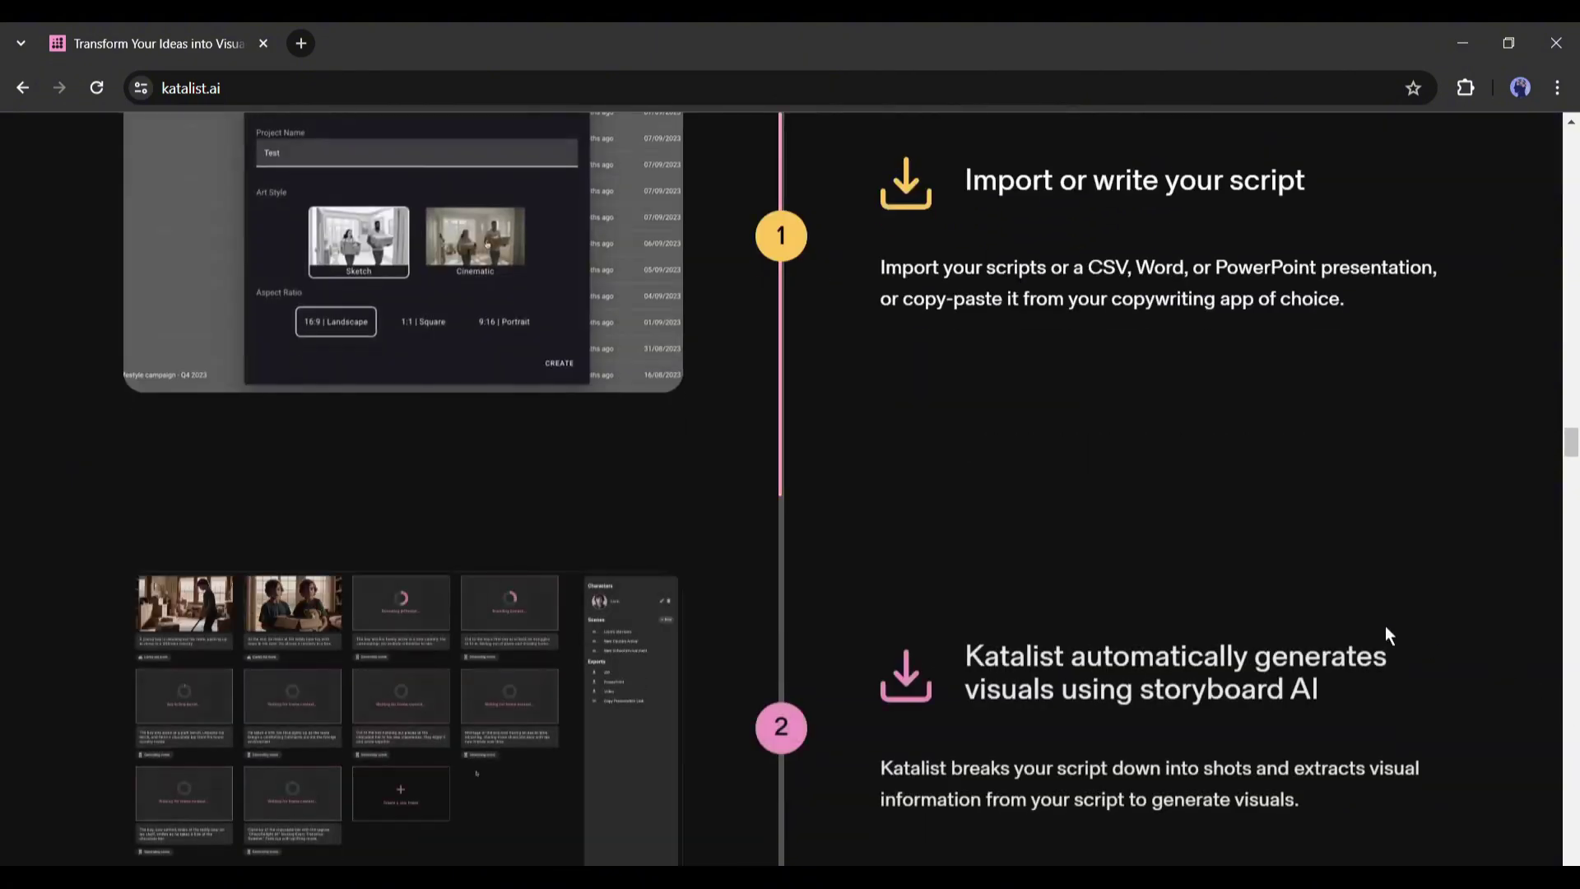
scroll(1385, 635, "down", 3)
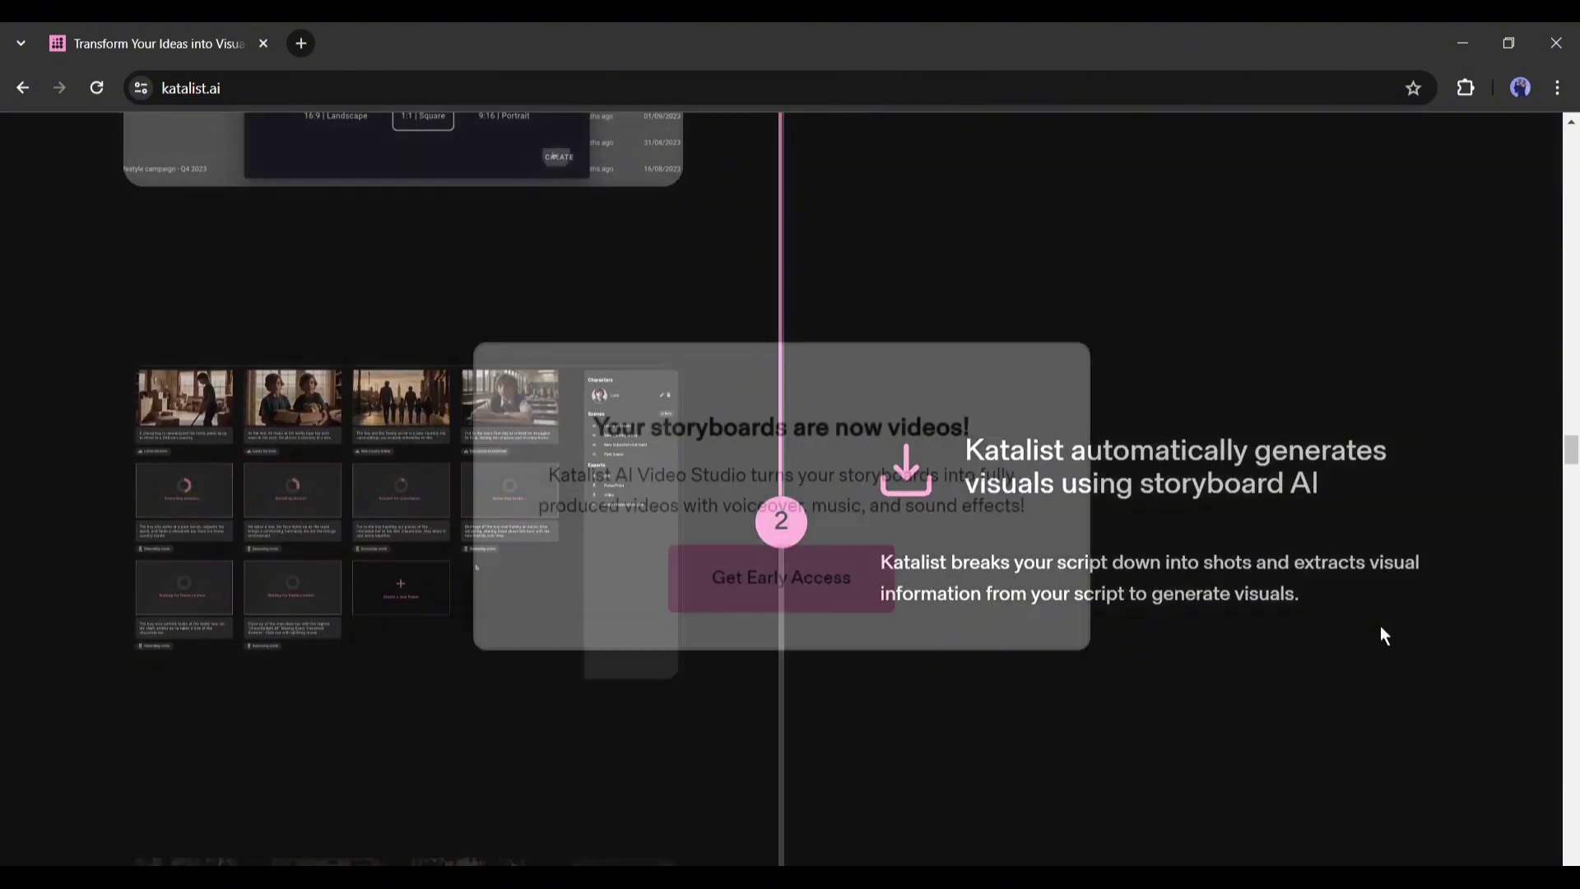
scroll(1287, 609, "down", 4)
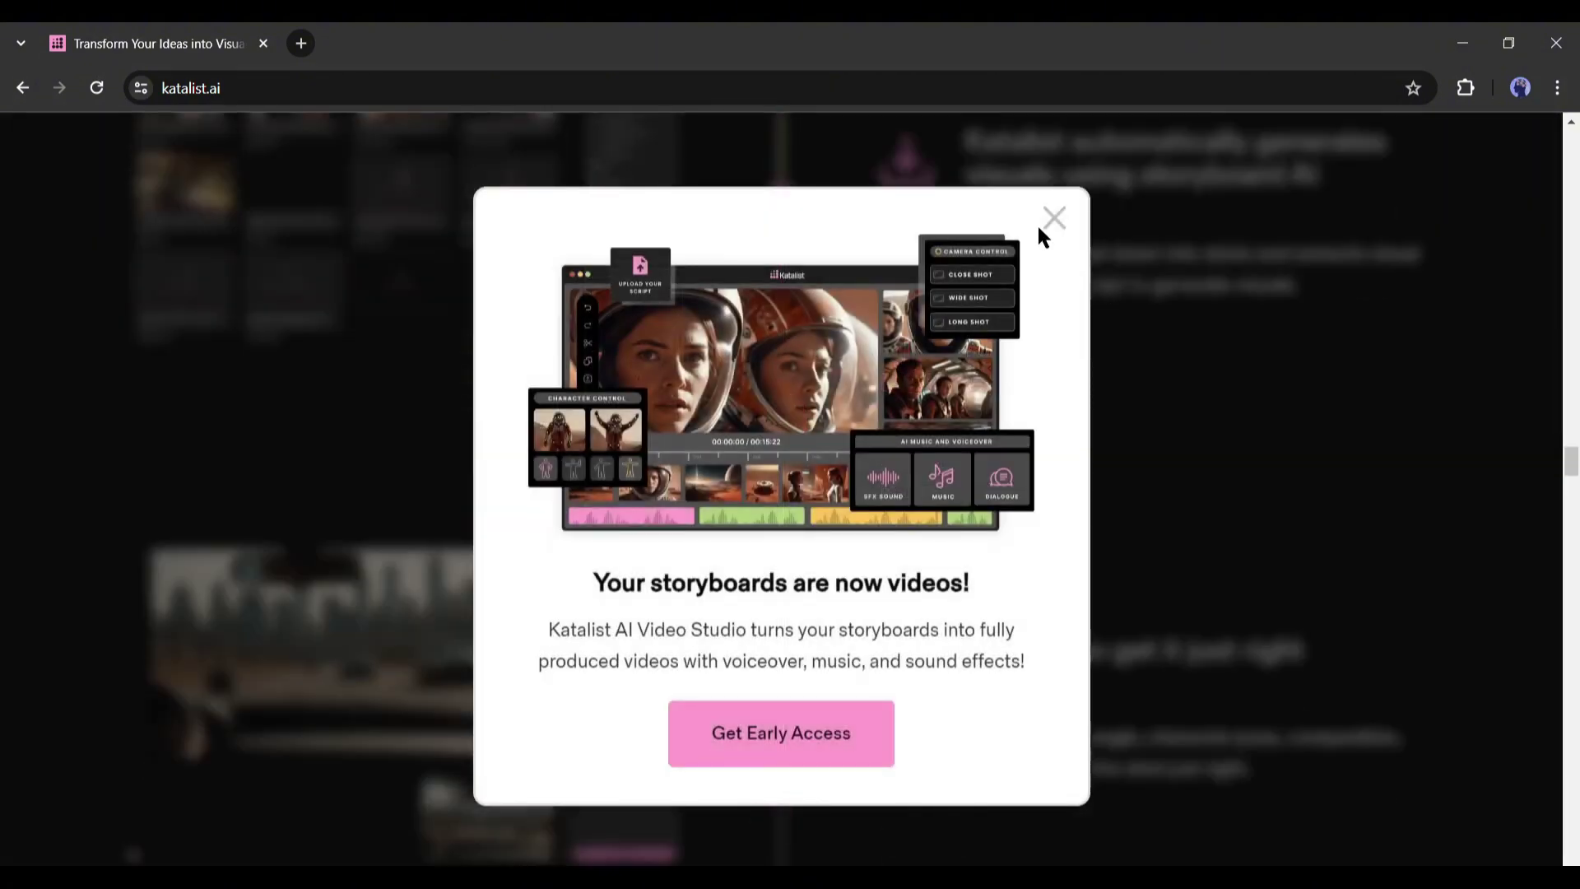
Close the Video Studio popup and scroll to 'Upgrade your content with AI-generated images'
left_click(1054, 218)
scroll(1152, 411, "down", 4)
scroll(1152, 410, "down", 1)
scroll(1153, 415, "down", 11)
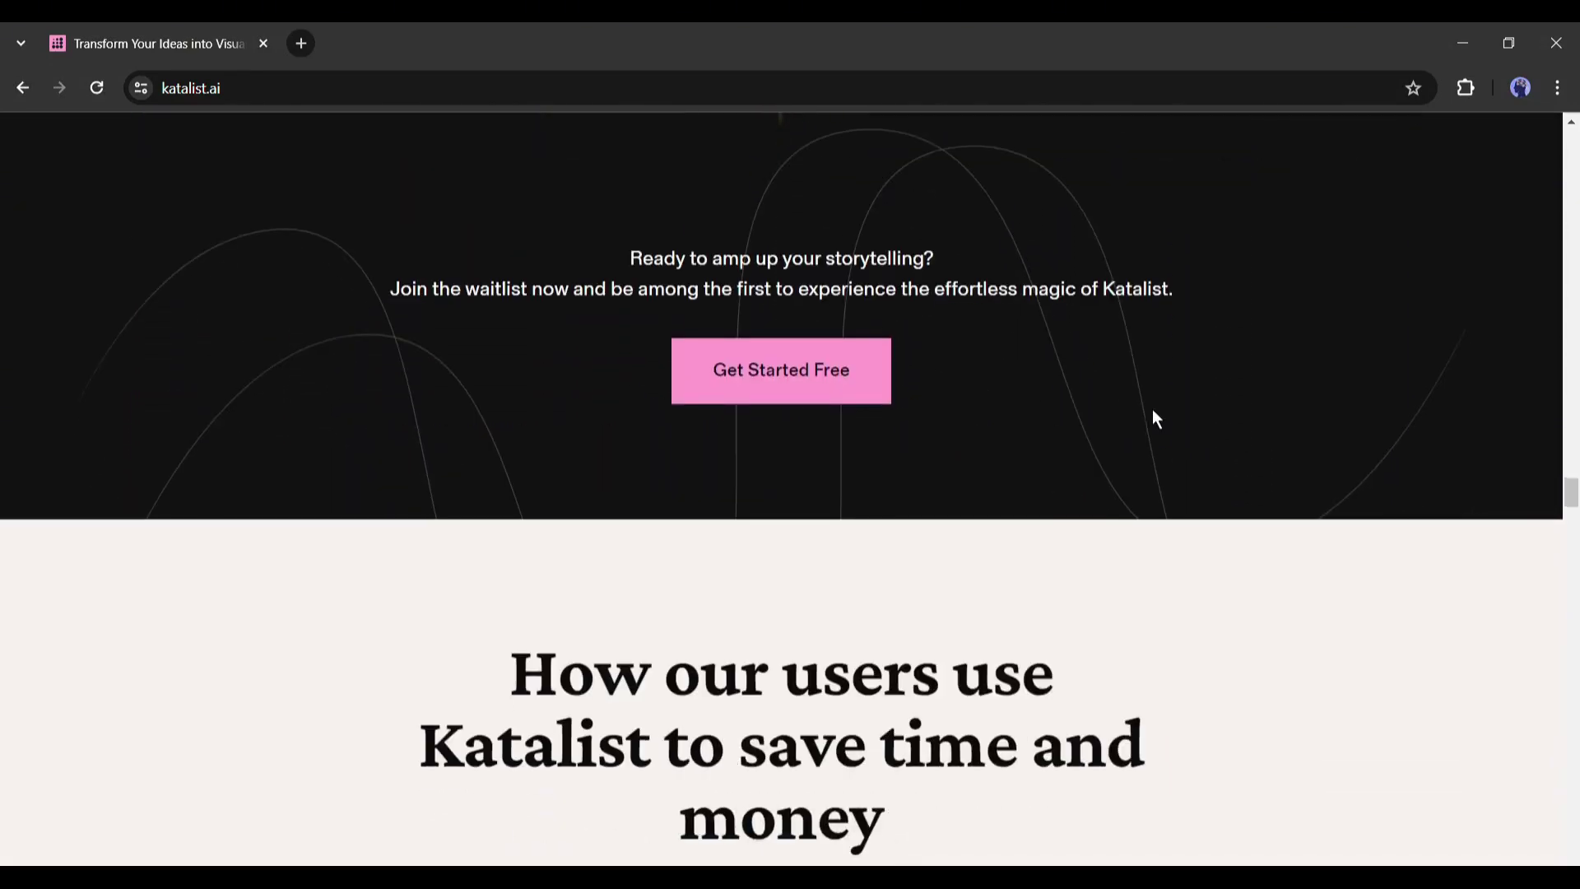
scroll(1153, 416, "down", 7)
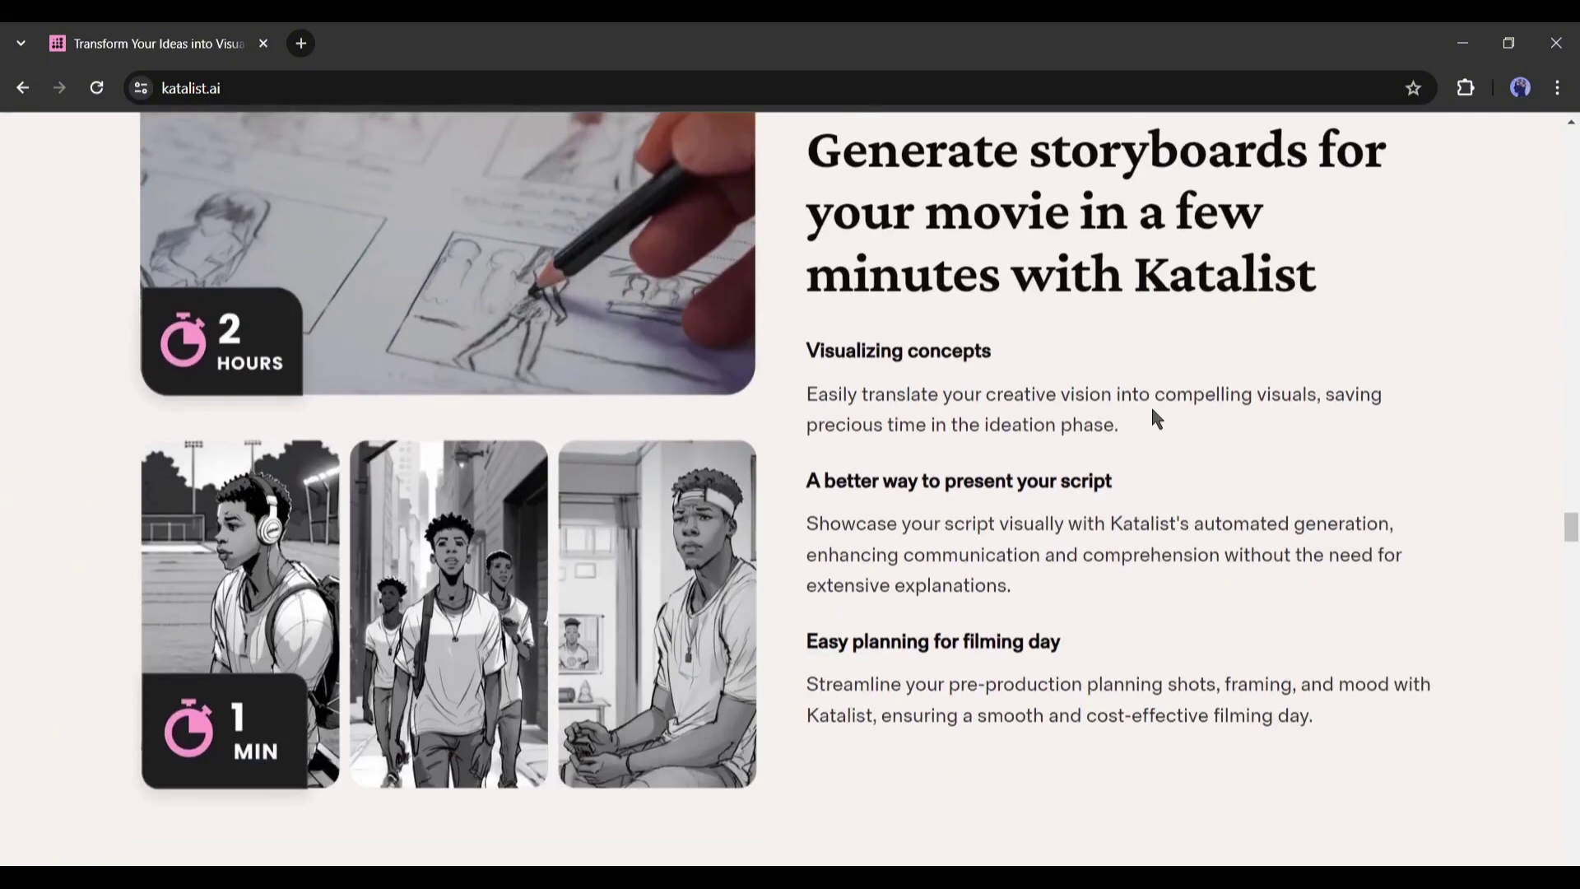
scroll(1152, 409, "down", 13)
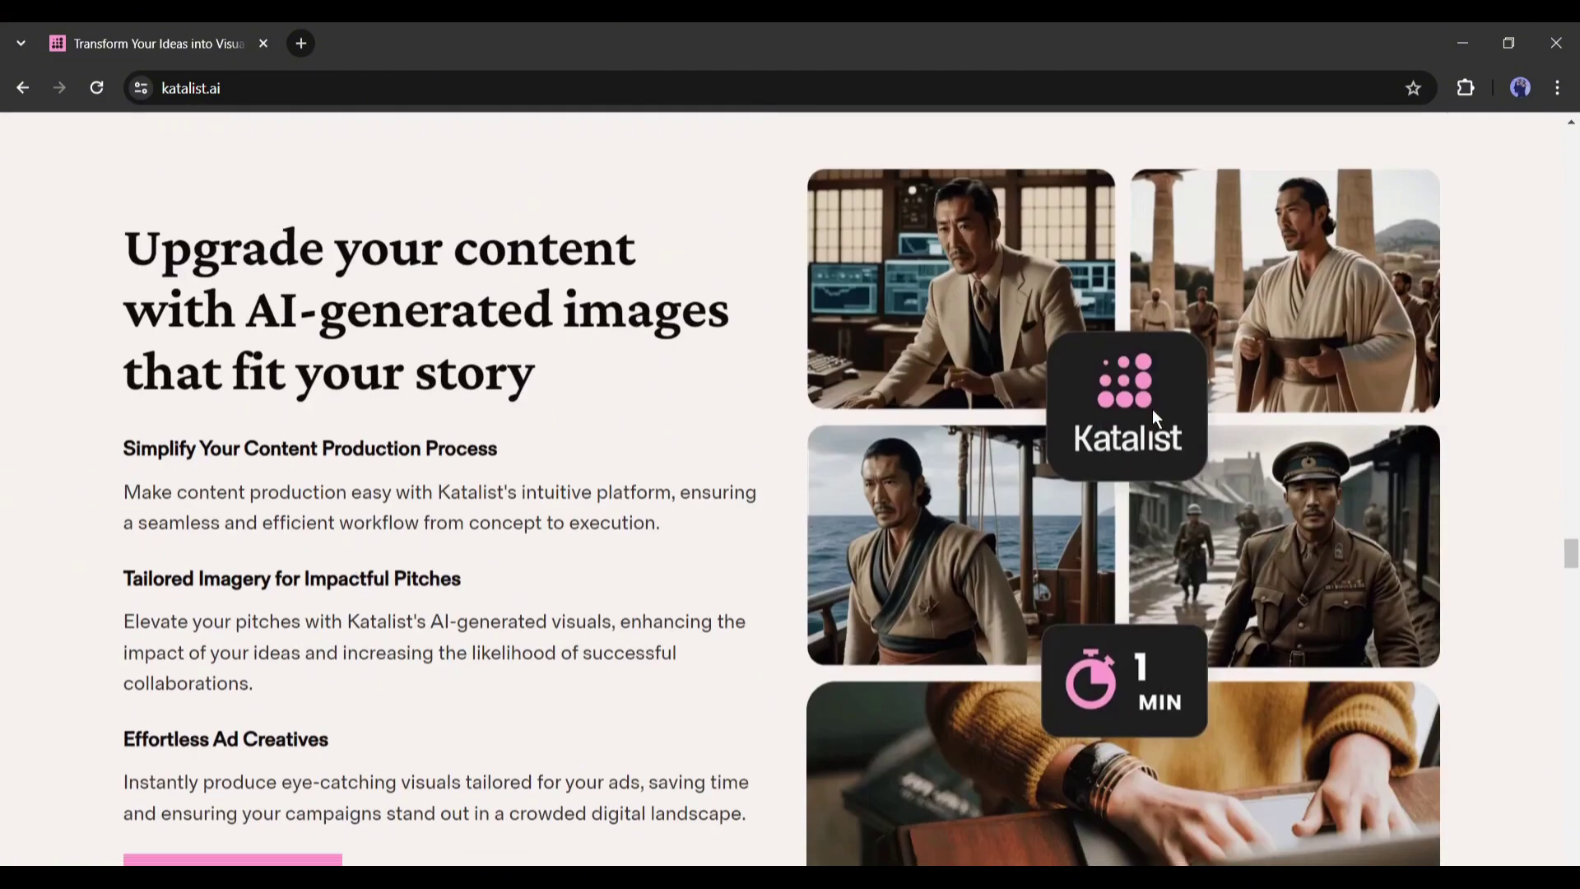